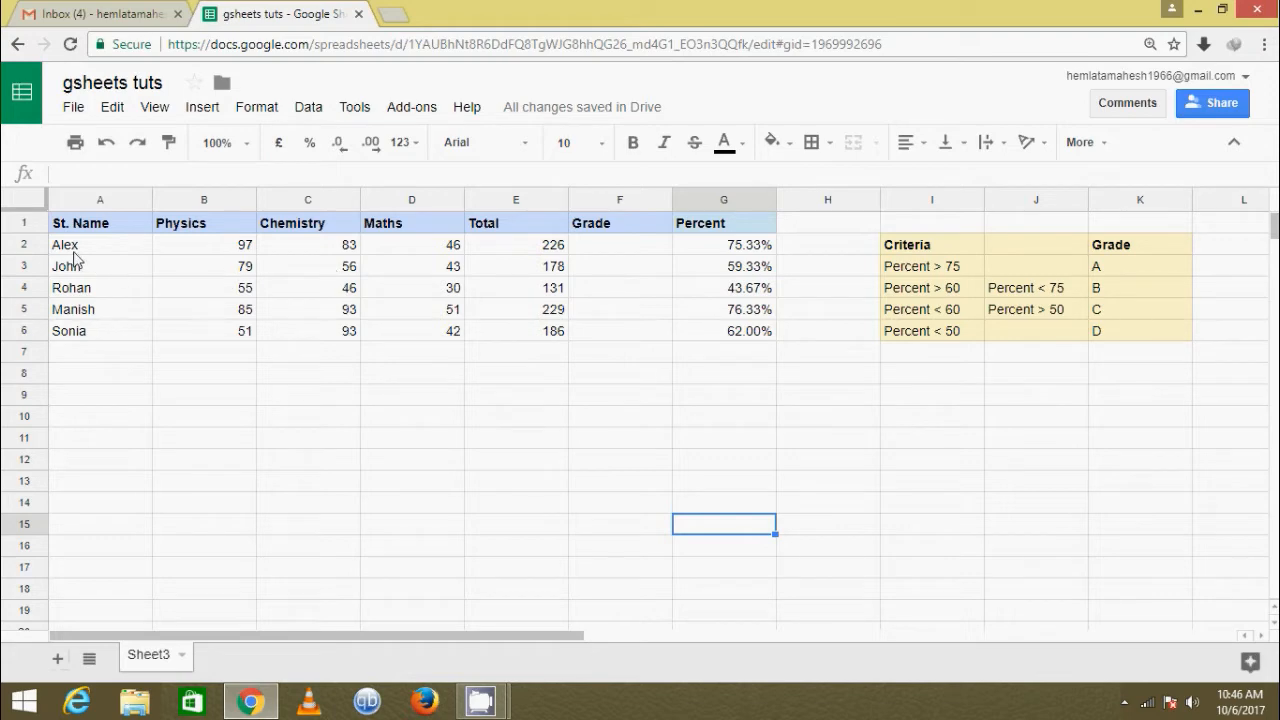
- Review the student names, the Percent column and the grading criteria table in I2:K6, checking each percentage range against its grade
drag(71, 251, 77, 352)
drag(745, 246, 749, 334)
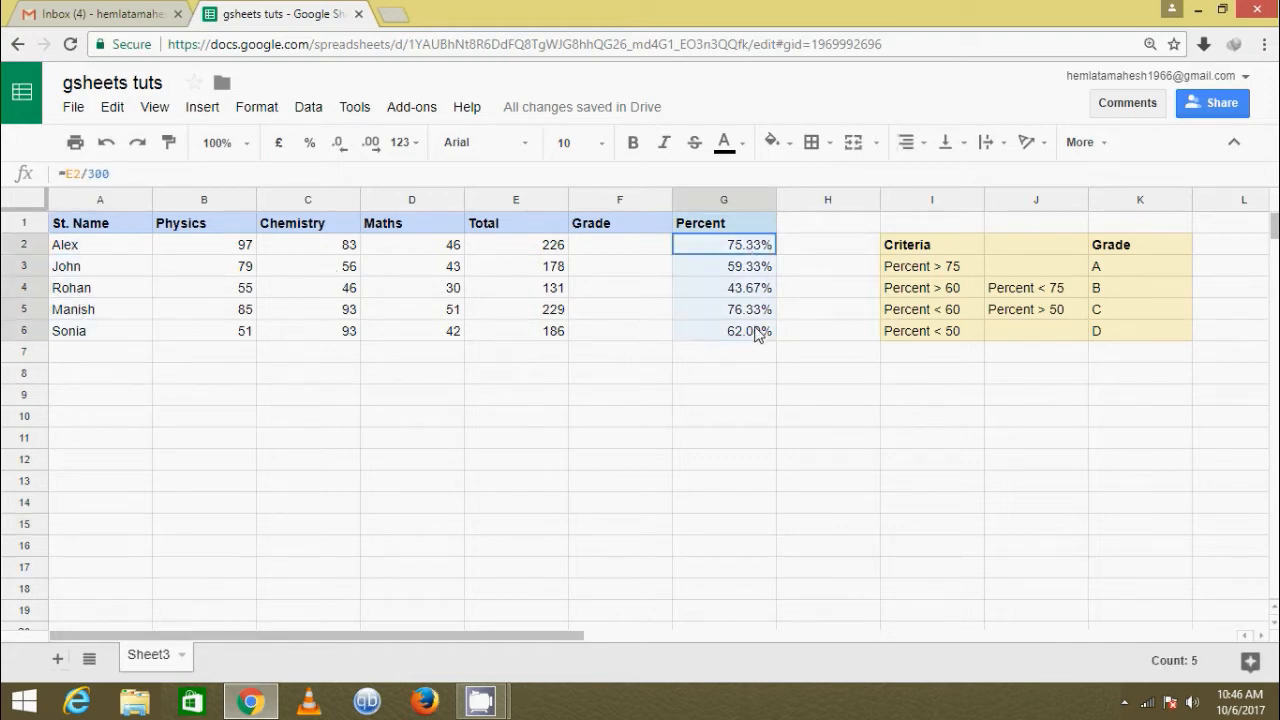
click(886, 408)
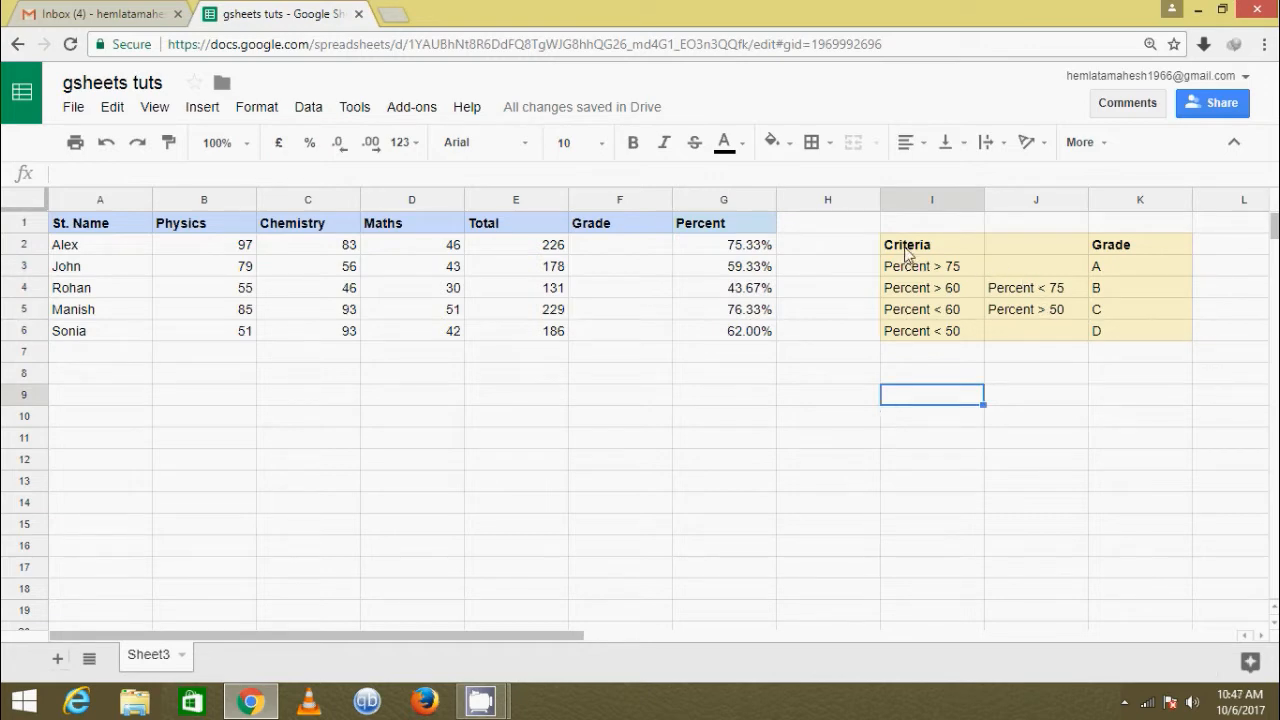
drag(906, 246, 1138, 332)
click(938, 400)
click(1141, 271)
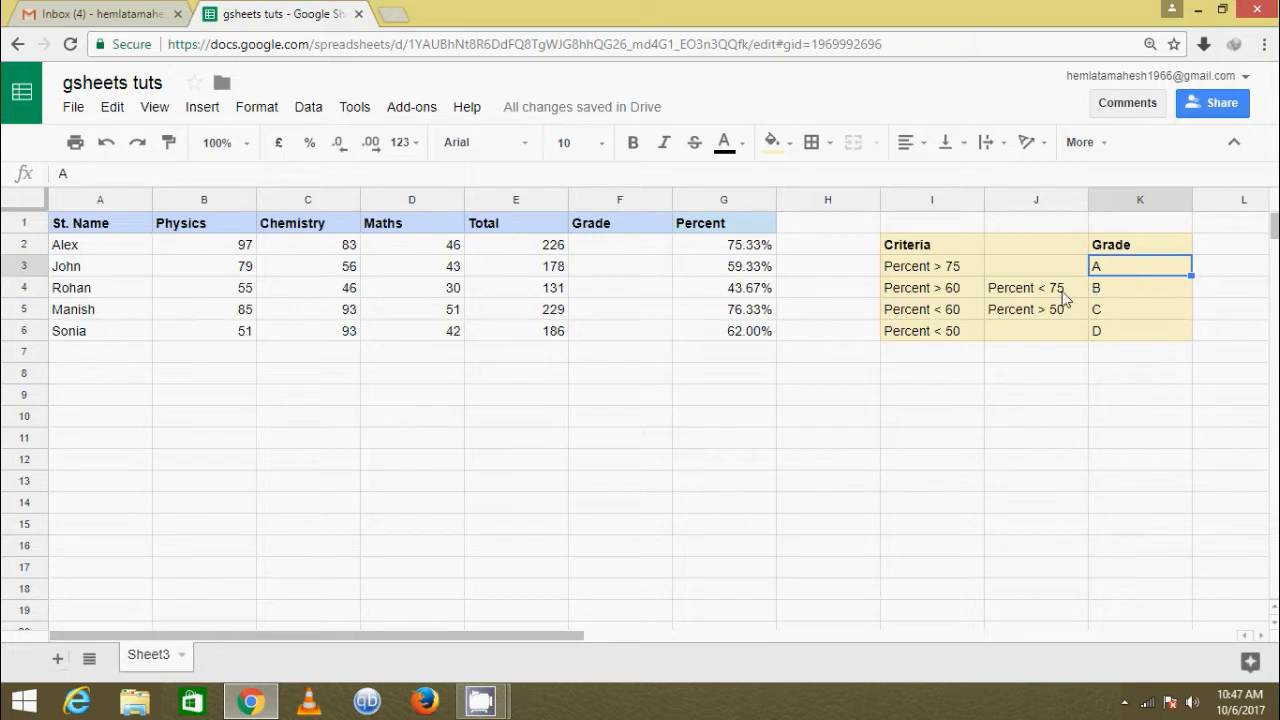
click(1117, 290)
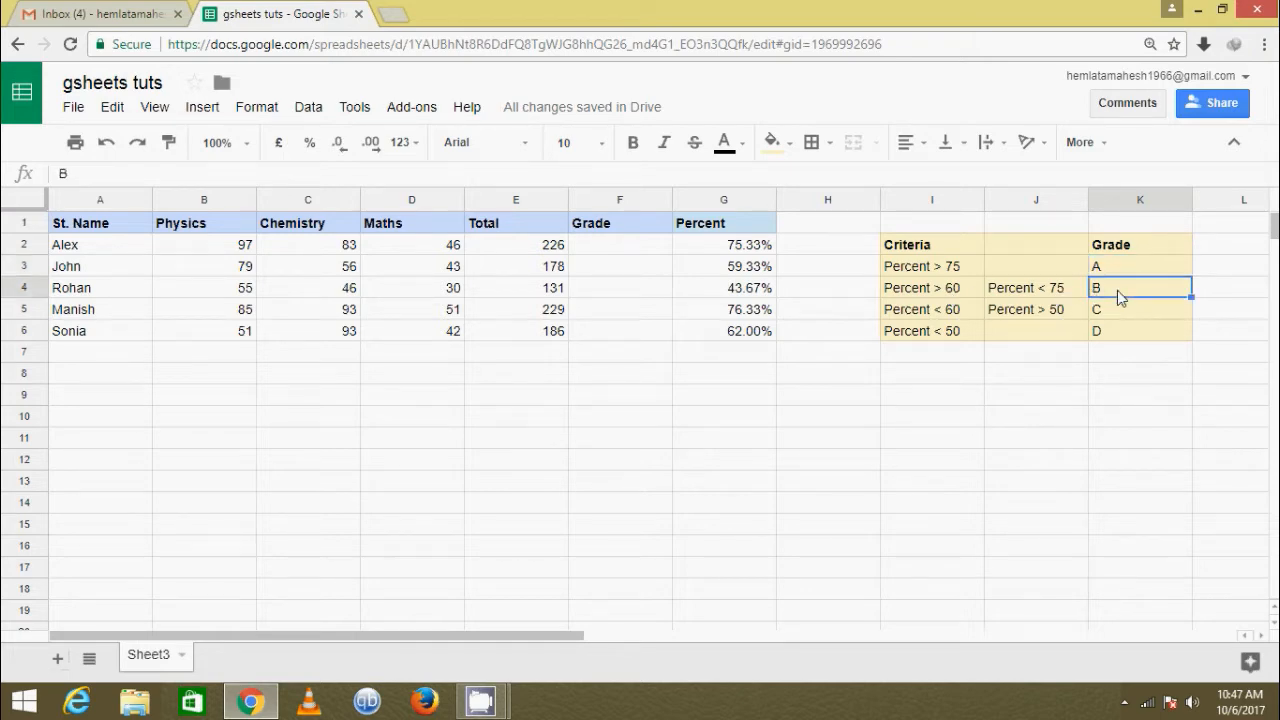
click(973, 318)
click(1053, 320)
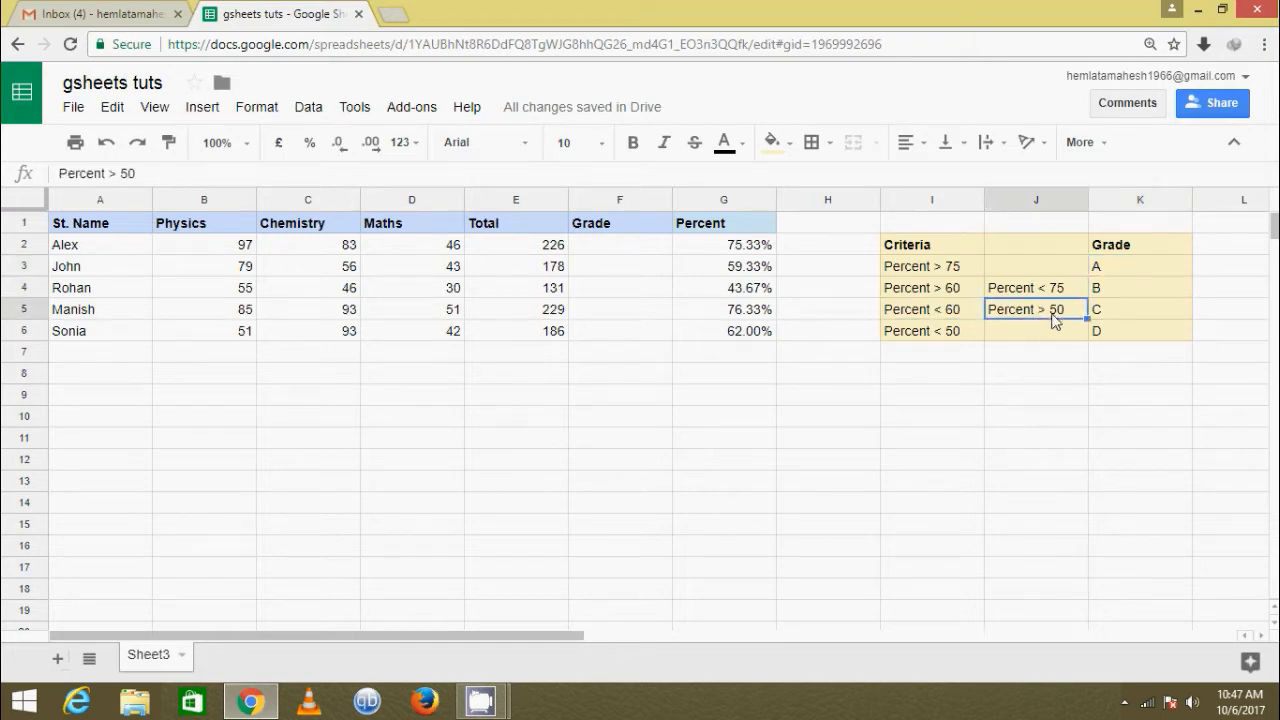
click(1126, 320)
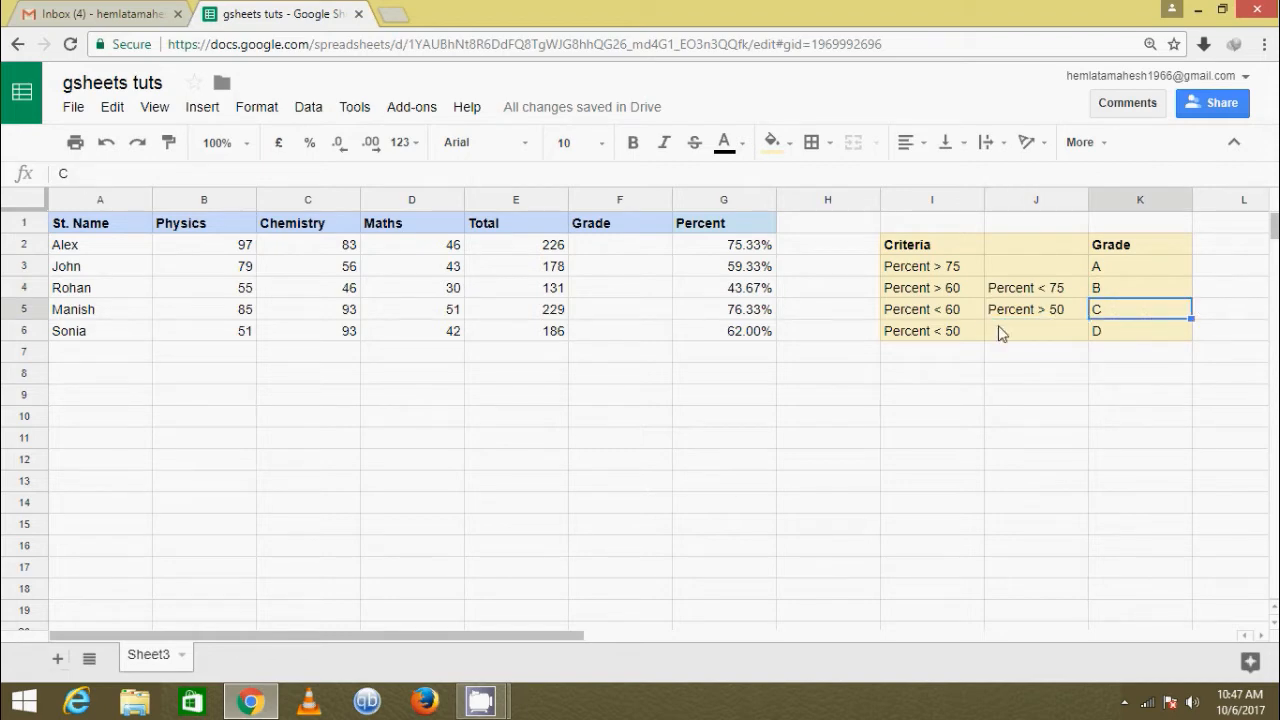
click(959, 336)
click(1141, 339)
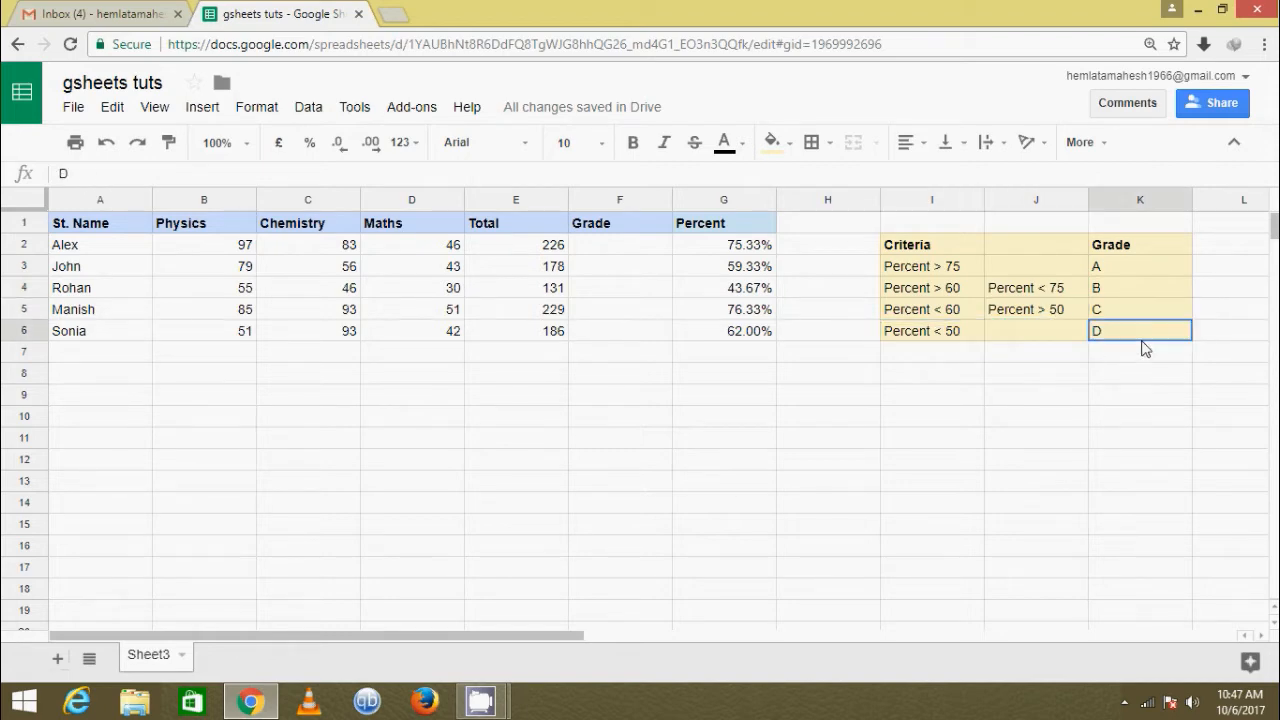
click(729, 400)
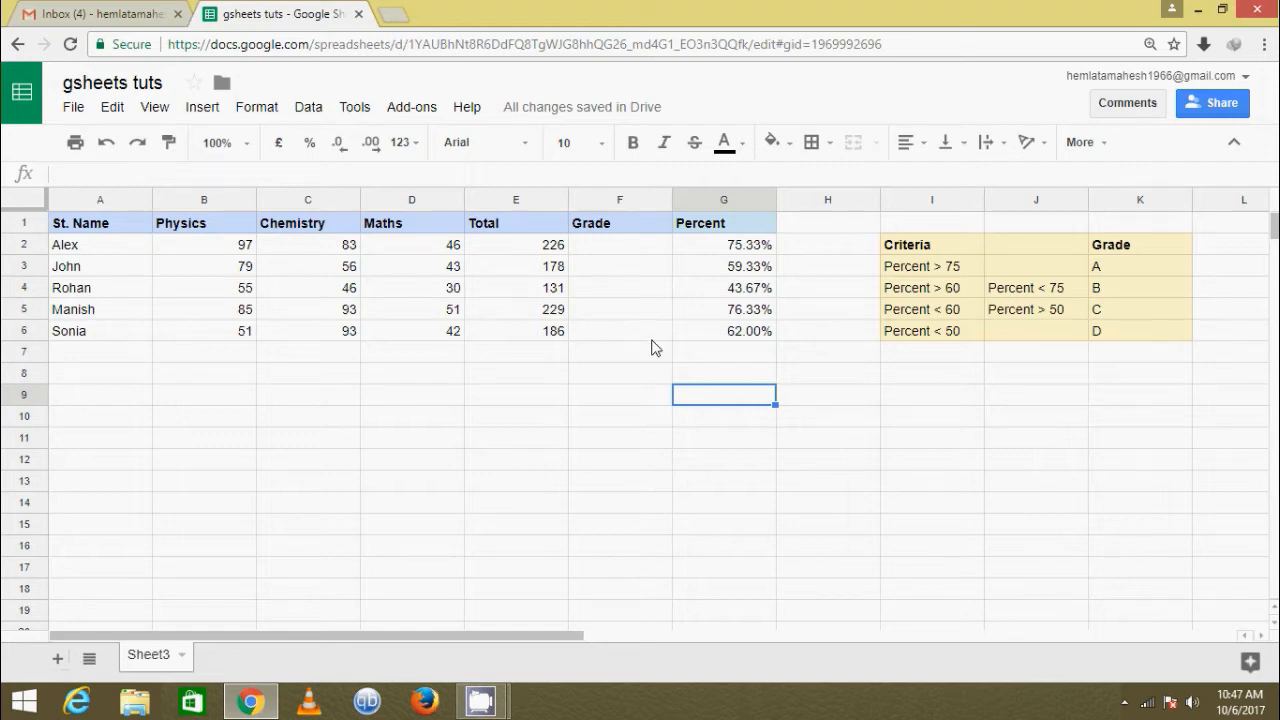
- Enter the expected grades A, C, D, A and B in cells H2 through H6 beside the percentages
click(810, 246)
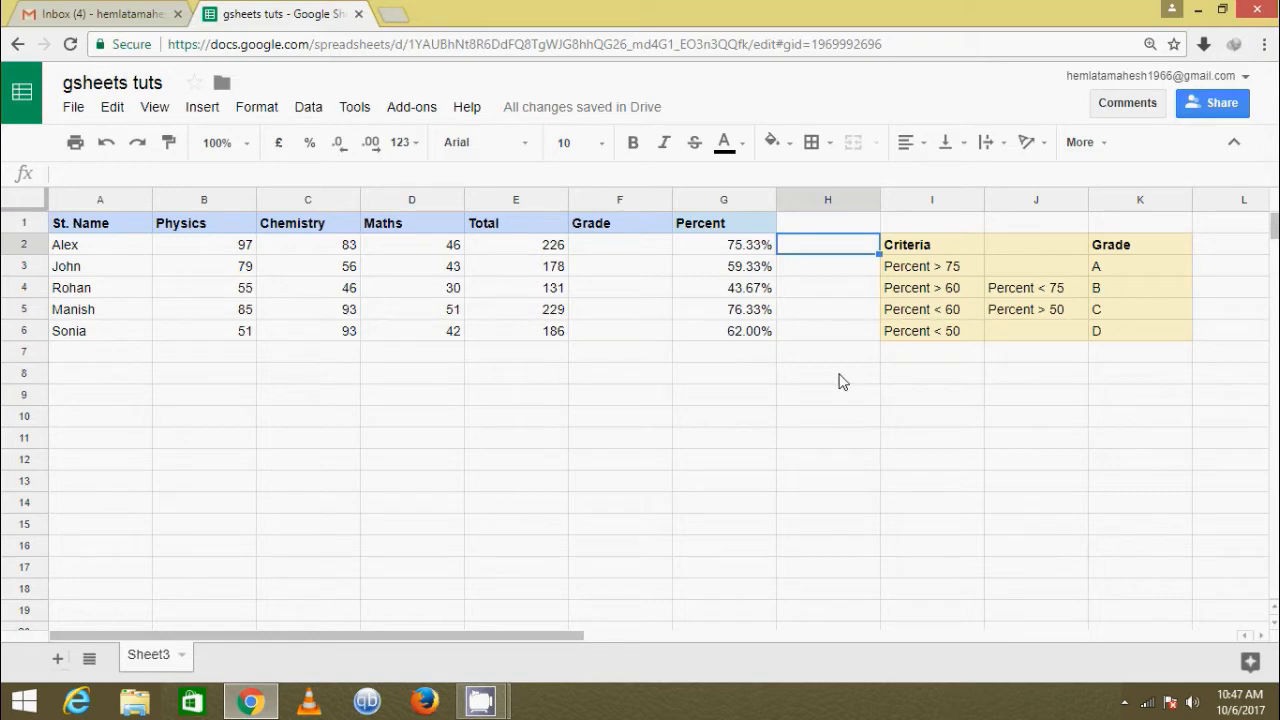
text(A)
key(Return)
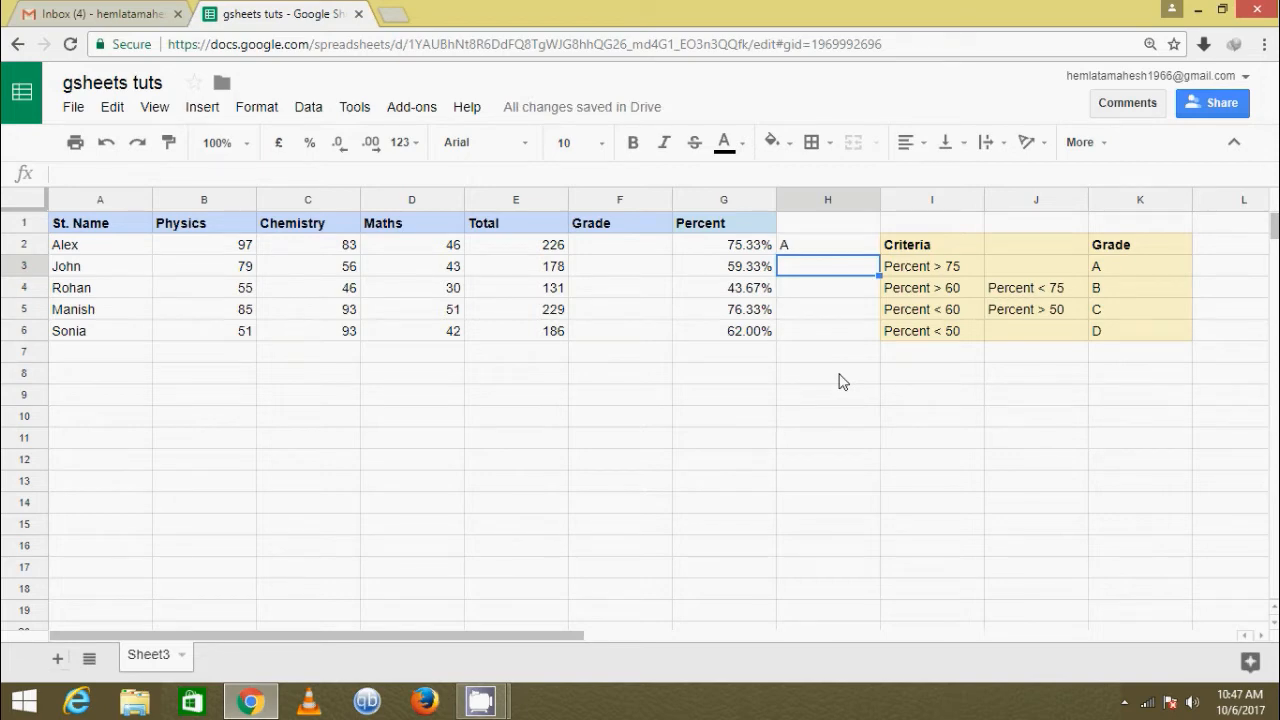
text(C)
key(Return)
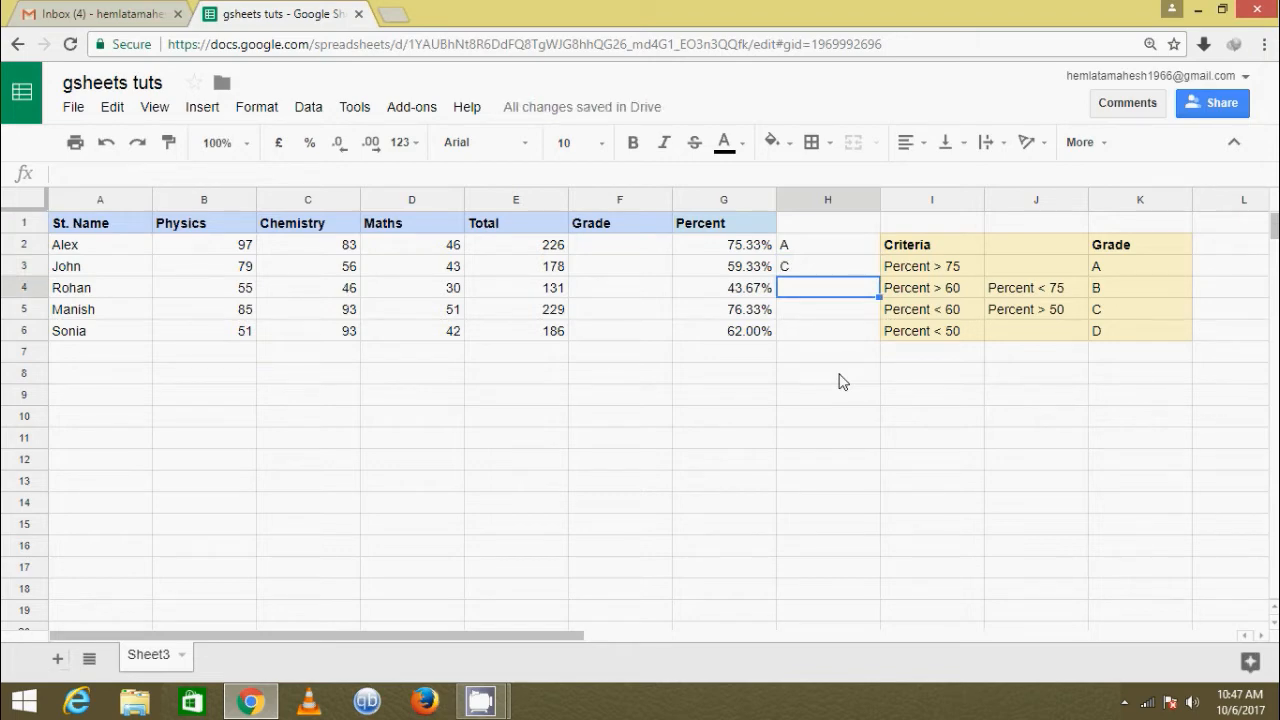
text(D)
key(Return)
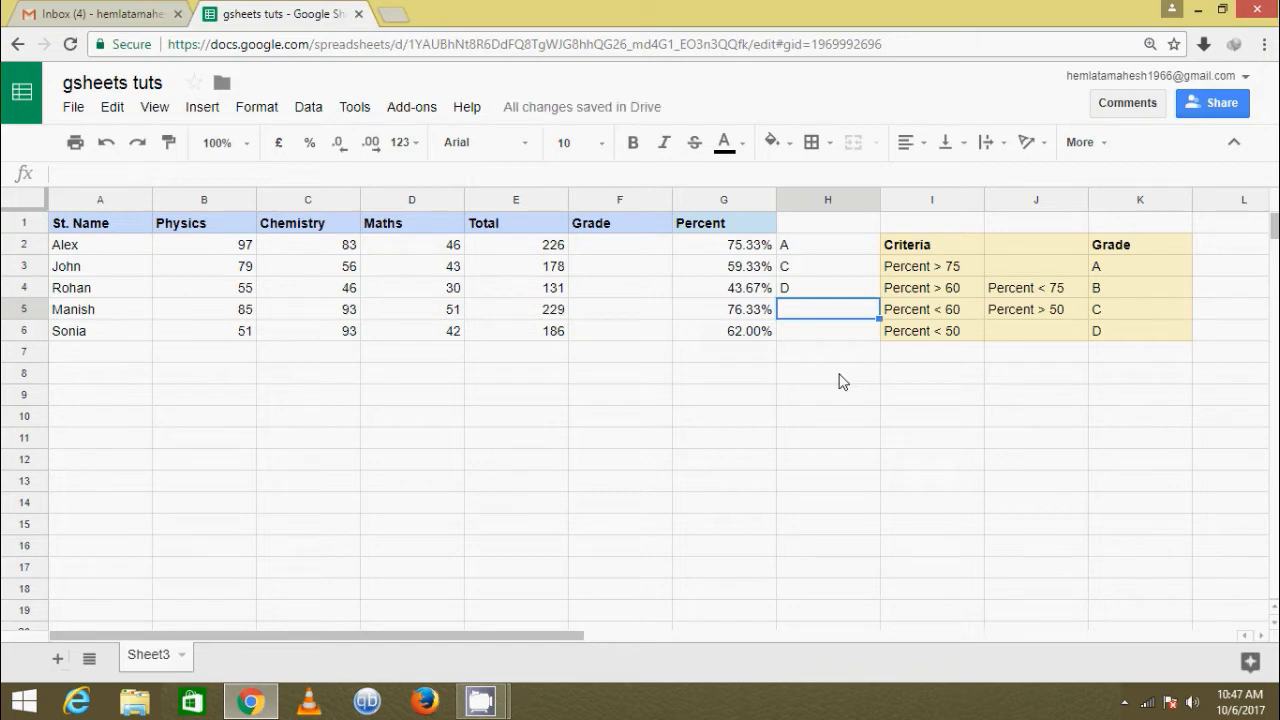
key(Return)
text(A)
key(Return)
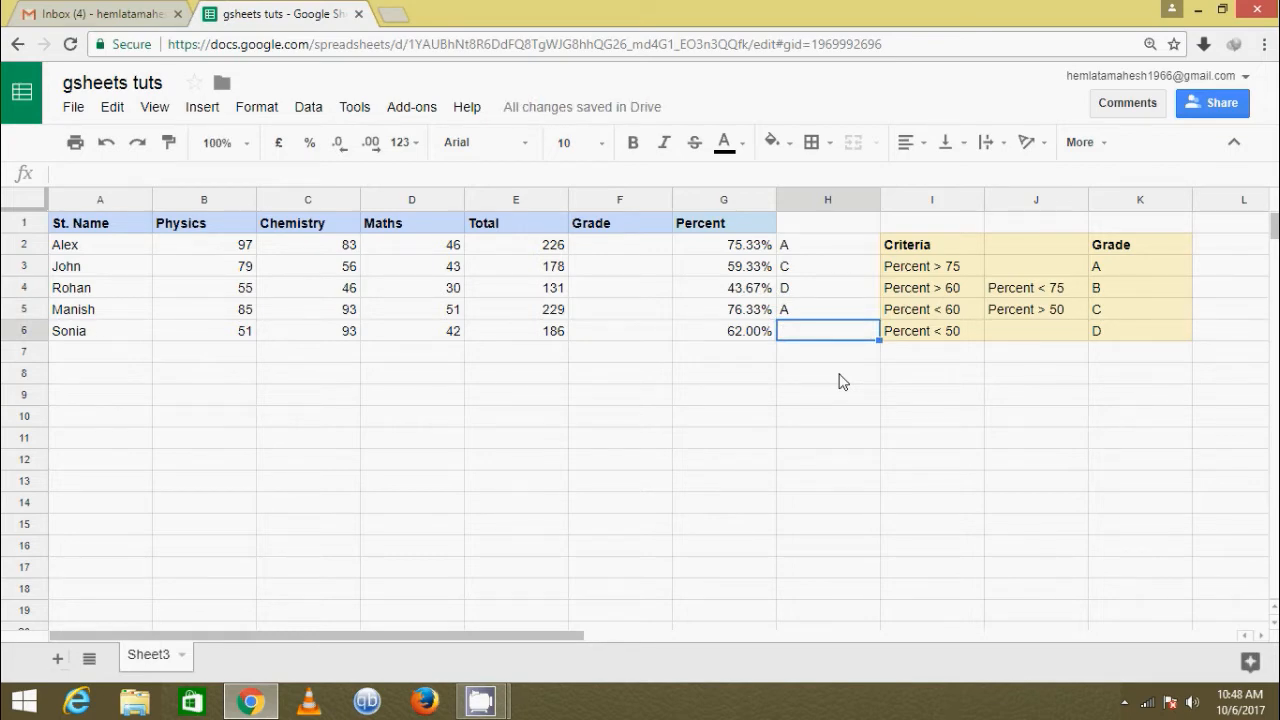
click(1045, 292)
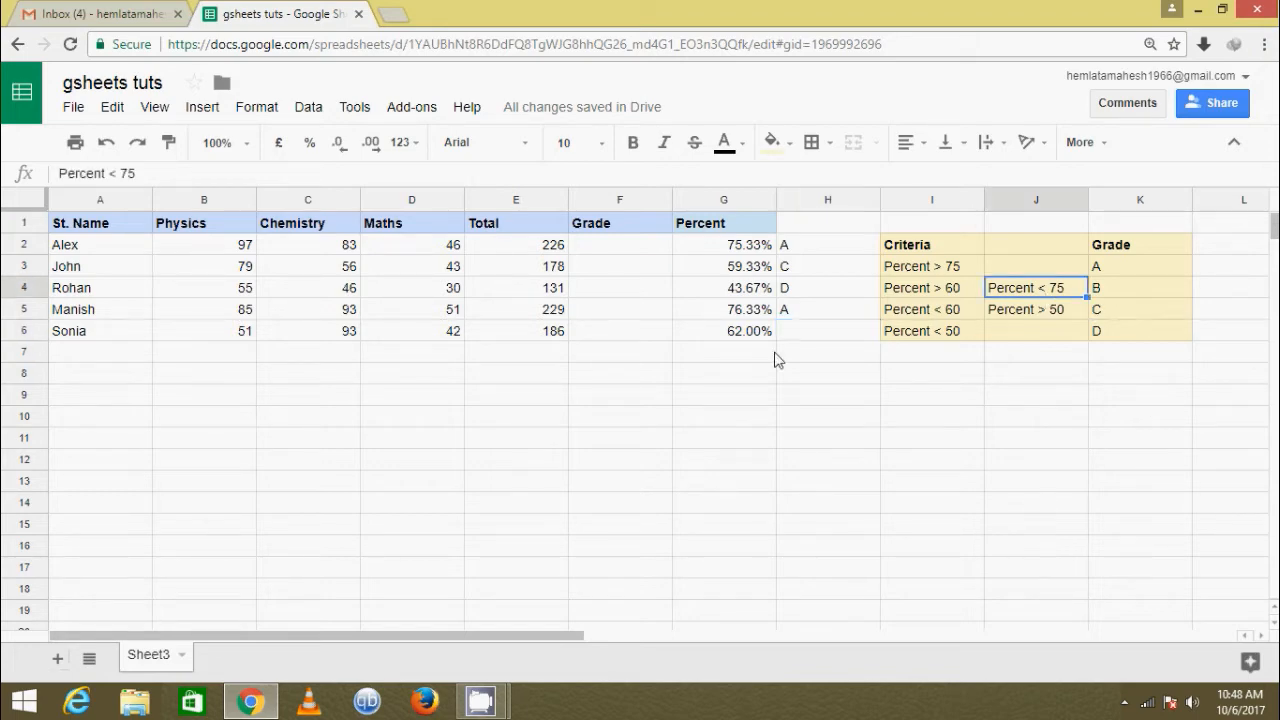
click(810, 335)
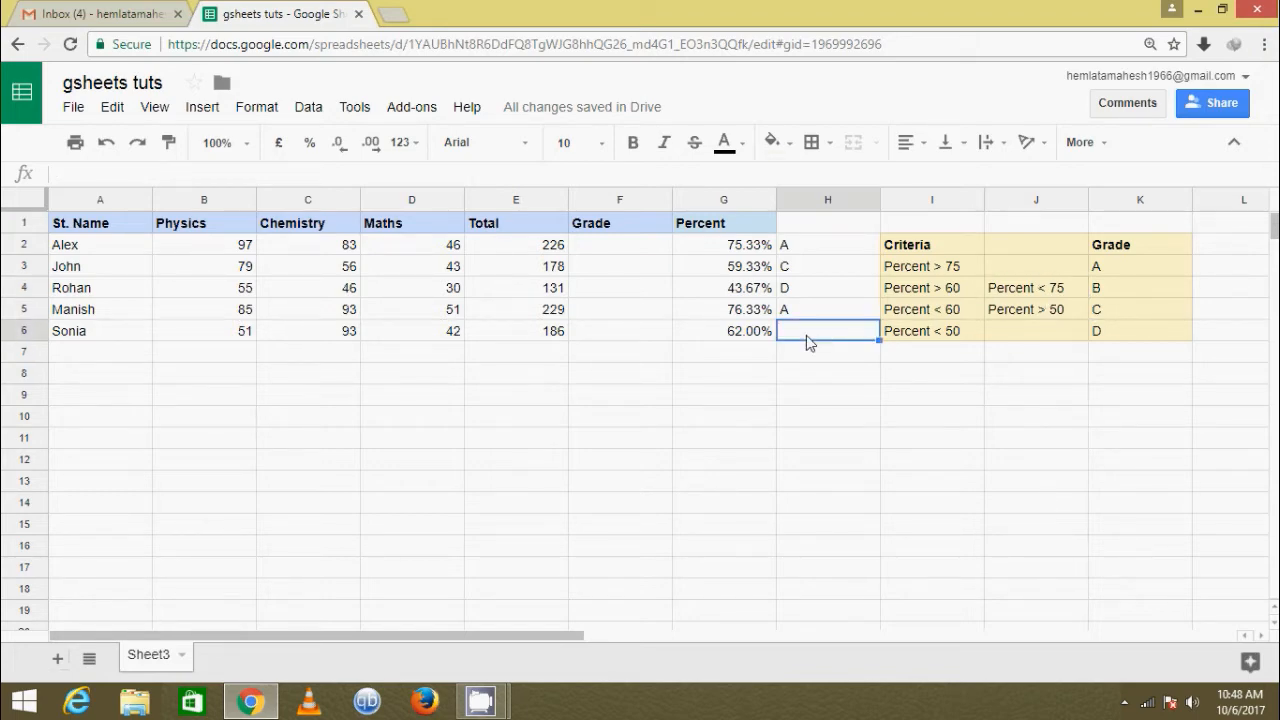
text(B)
key(Return)
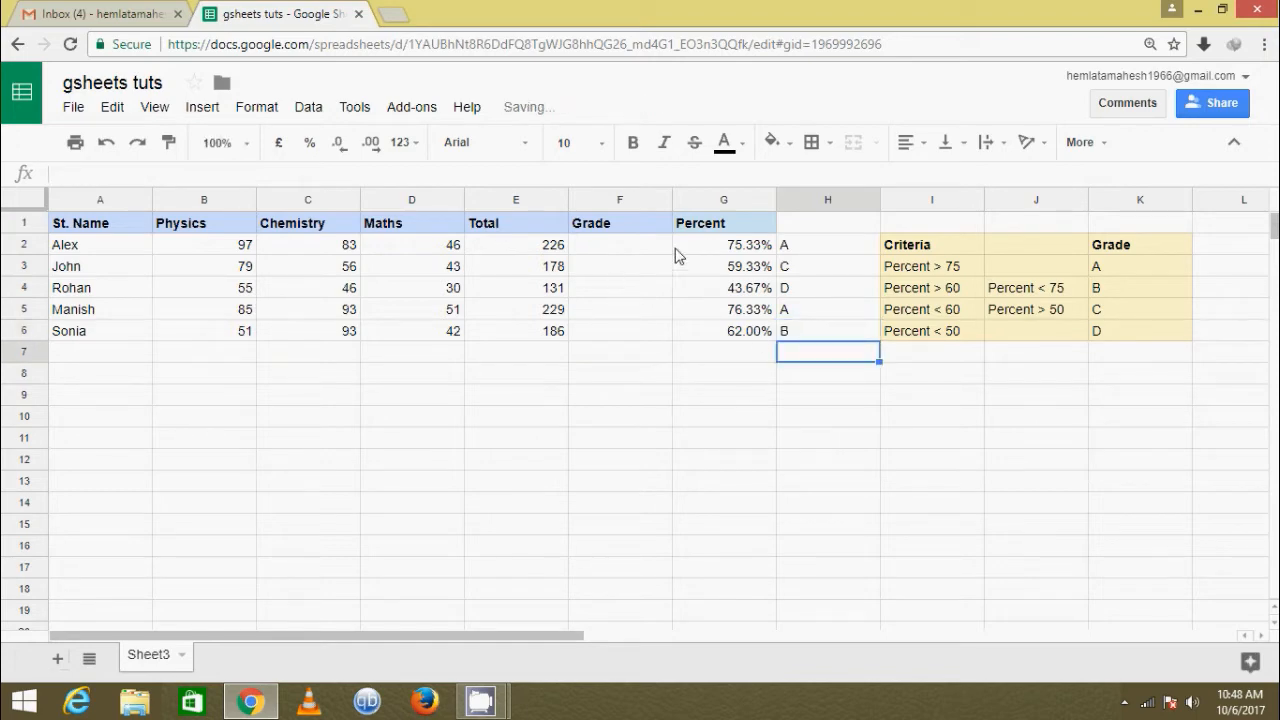
- Enter the formula =if(G2>0.75,"A","false") in Grade cell F2
click(603, 247)
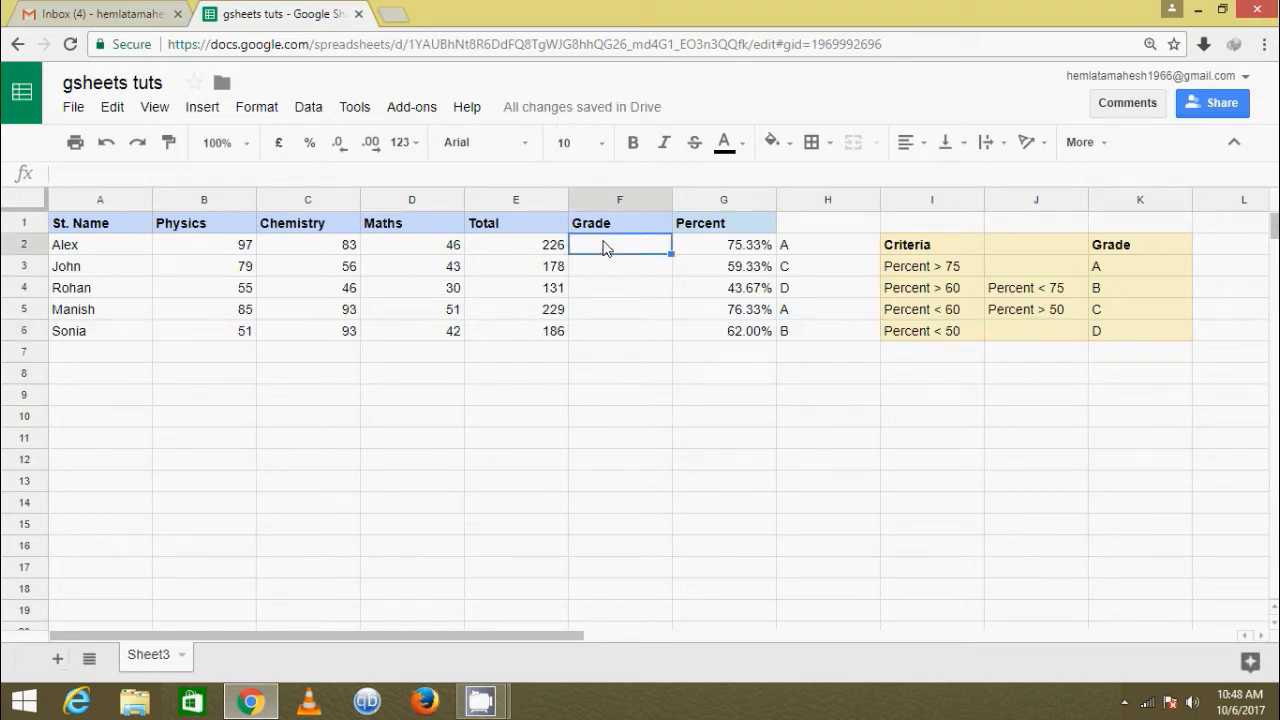
text(=)
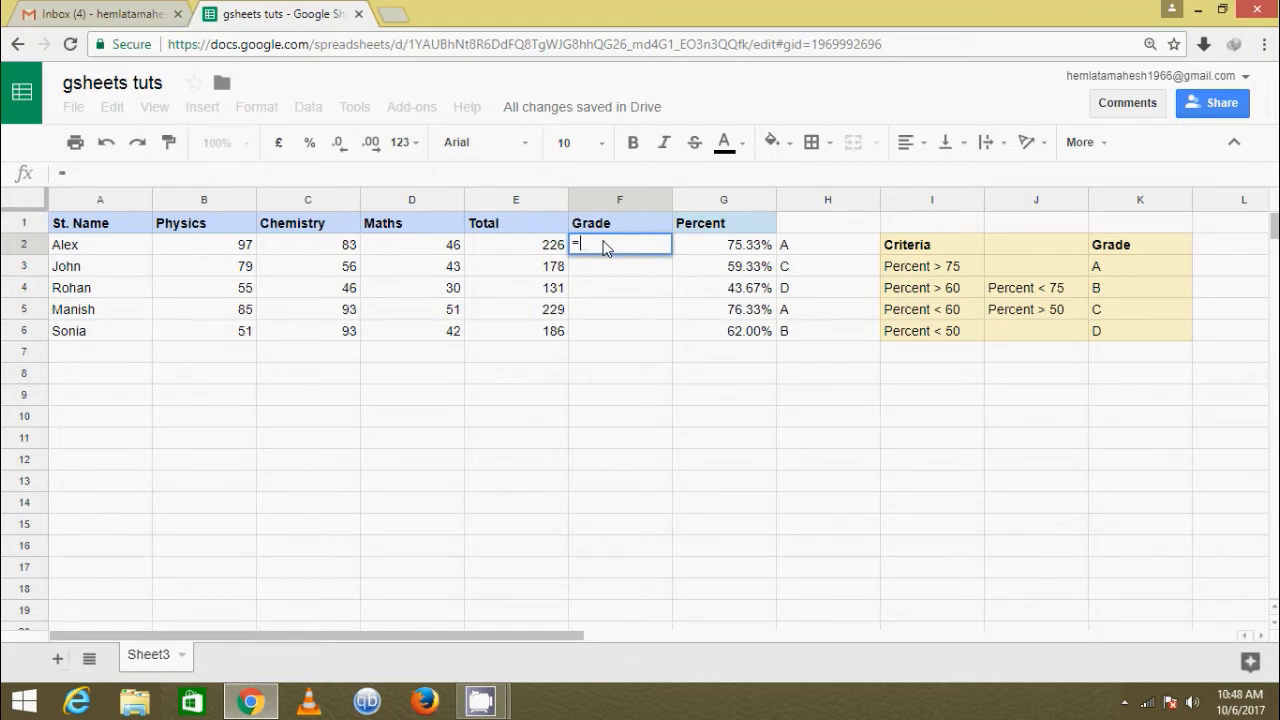
text(if()
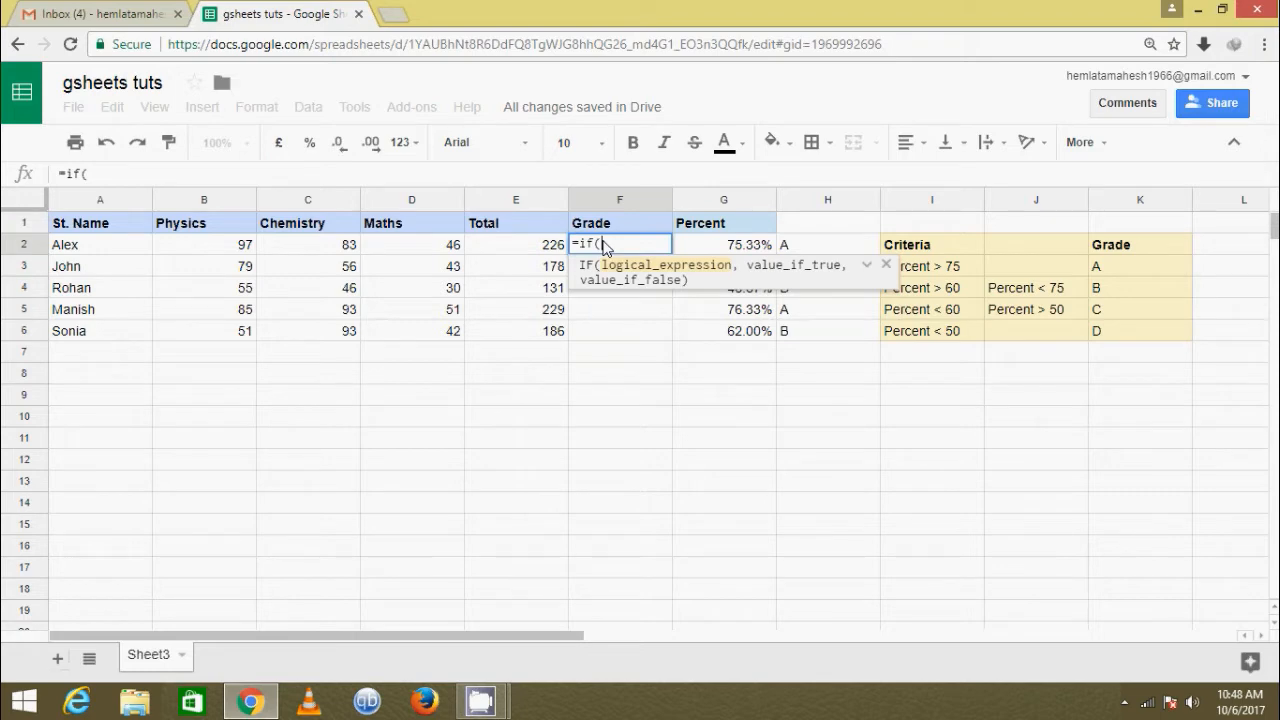
click(740, 252)
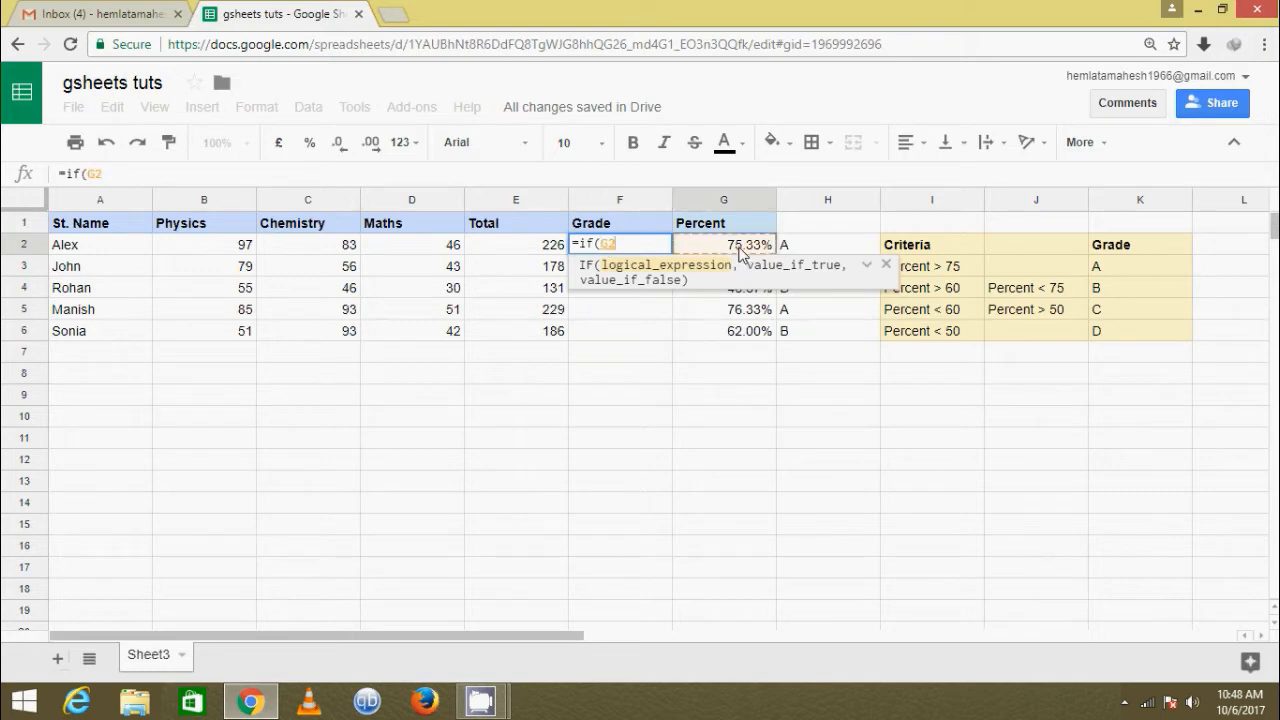
text(>7)
key(BackSpace)
text(0)
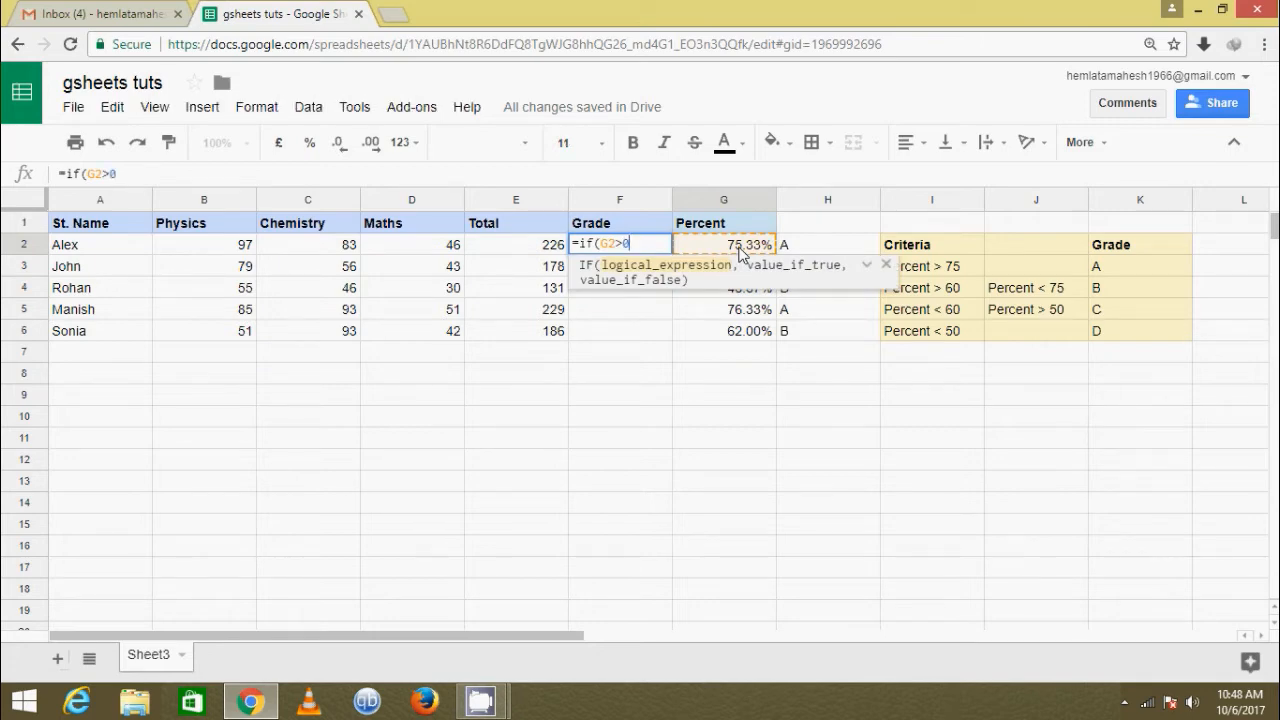
text(.75)
text(,)
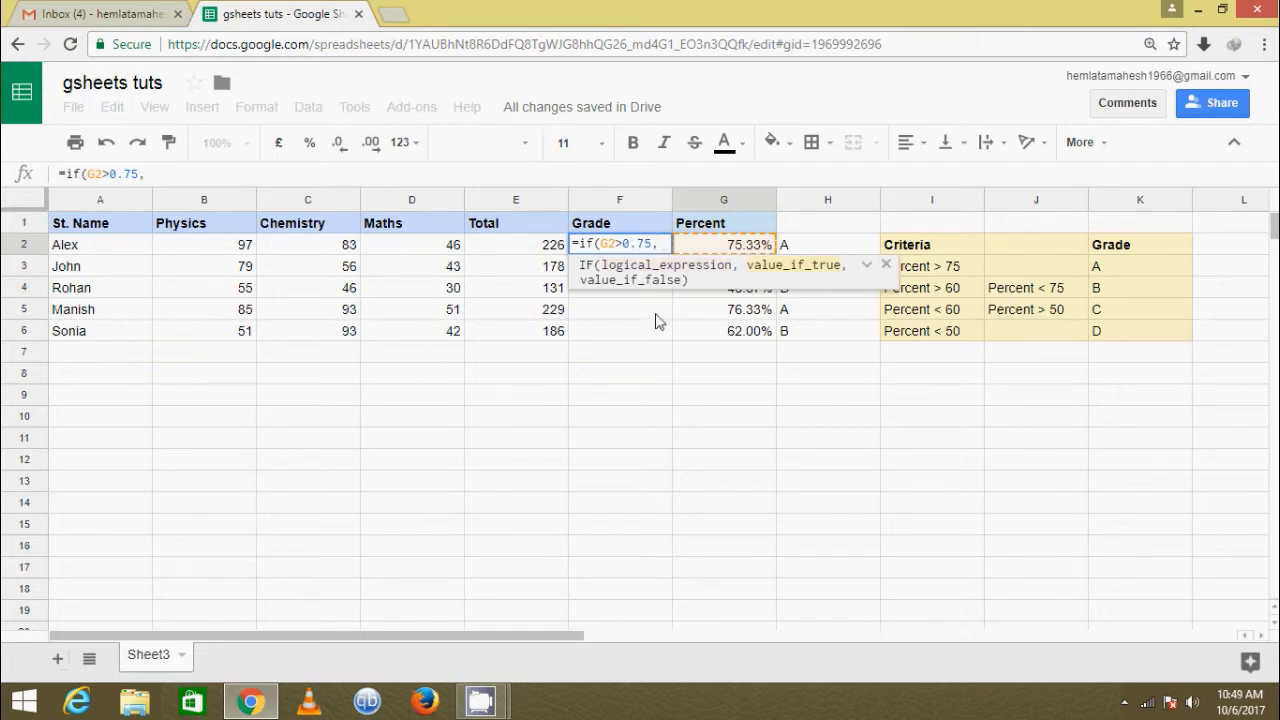
text("")
key(Left)
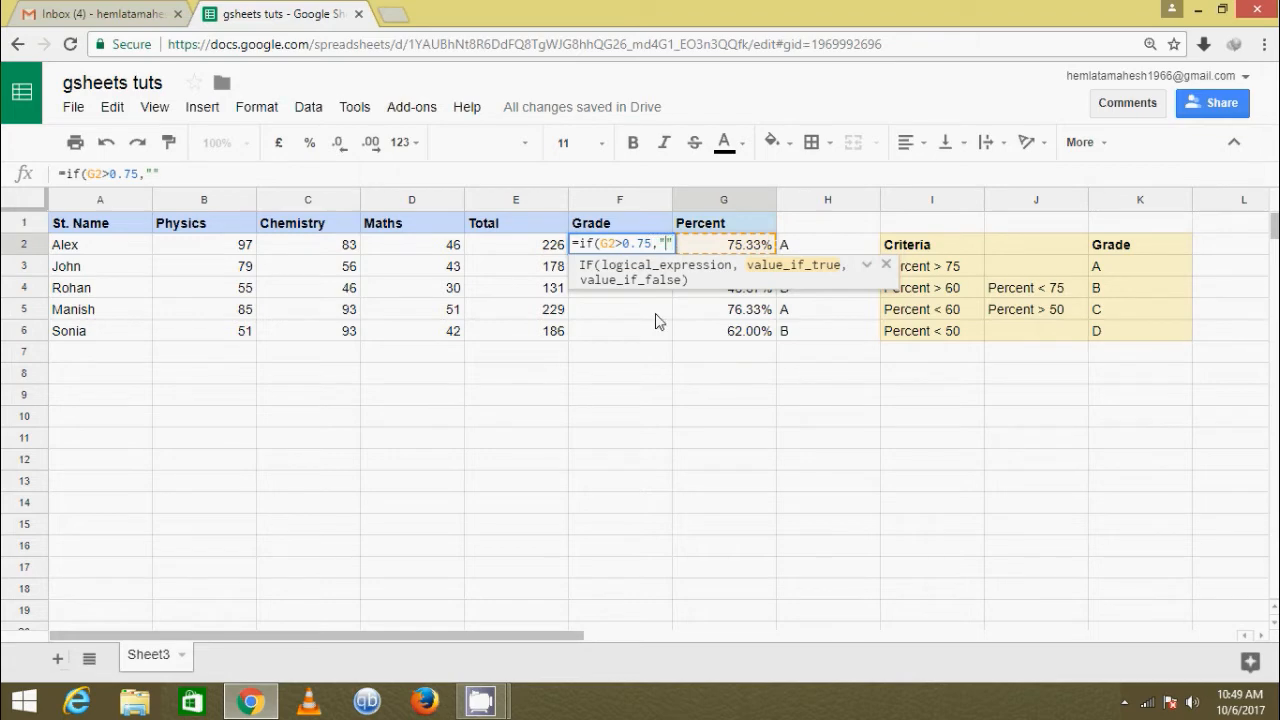
text(A",)
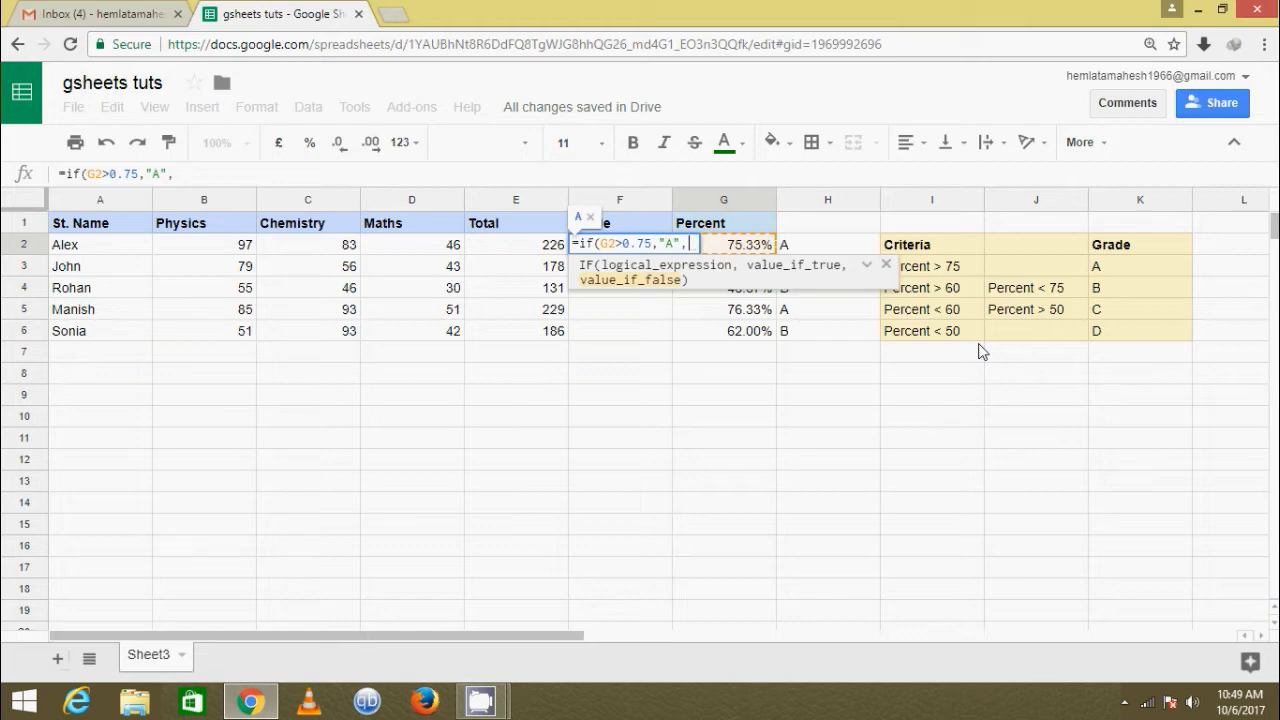
text(")
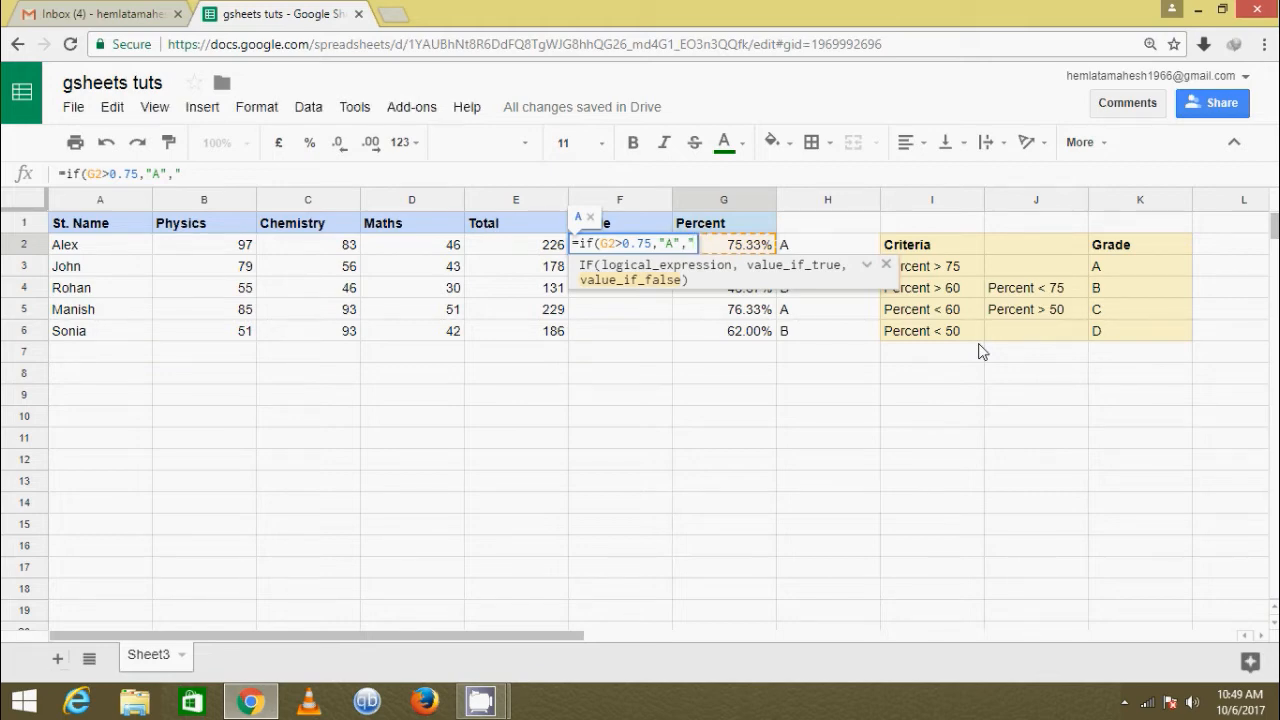
text(false")
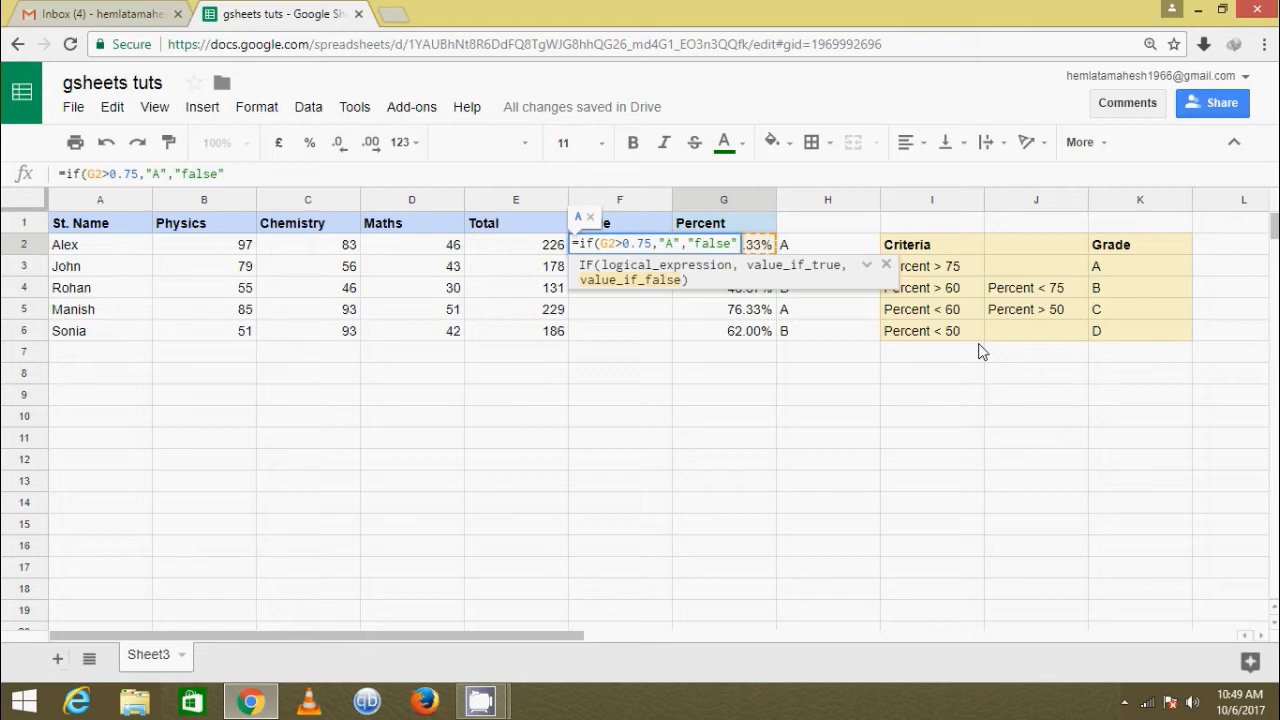
text())
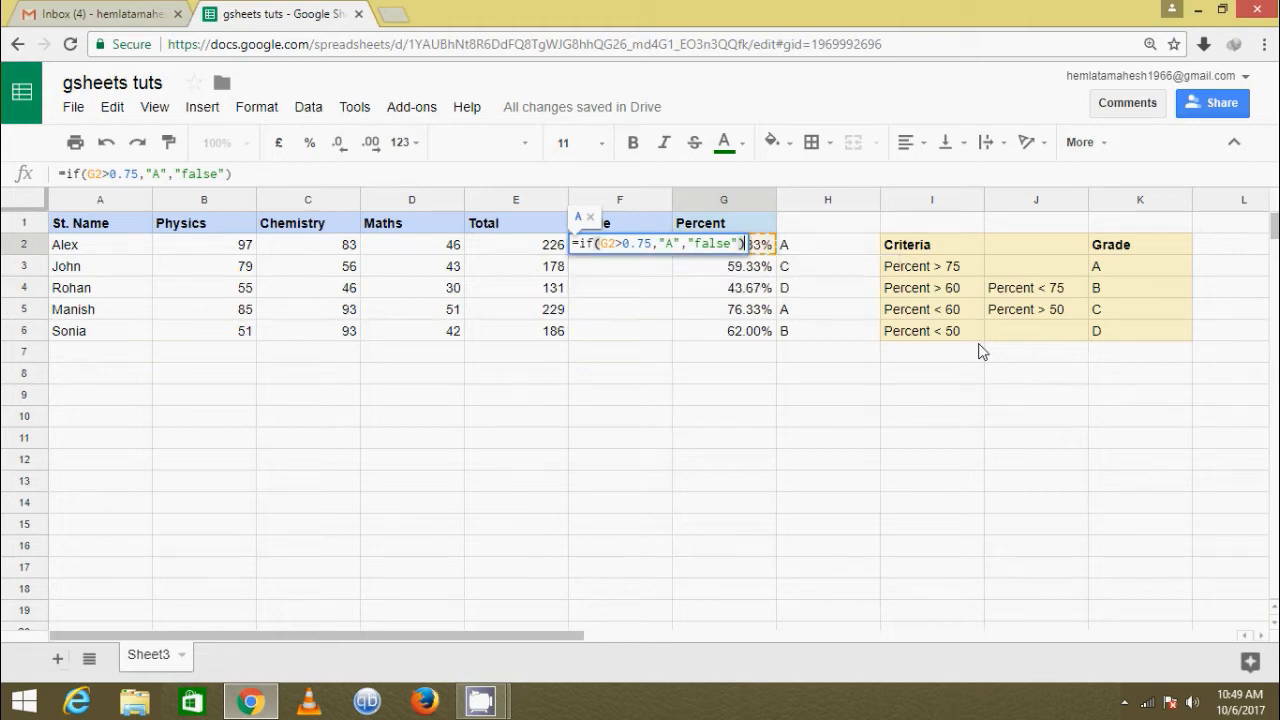
key(Return)
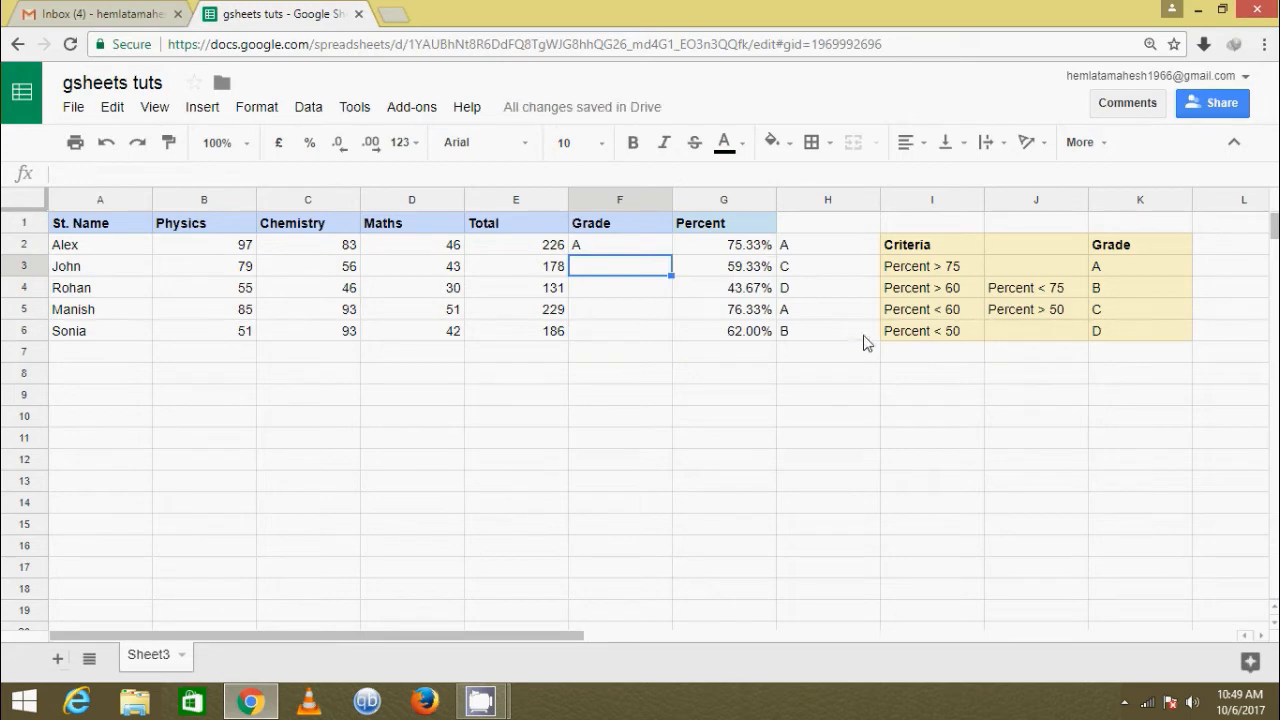
click(1114, 289)
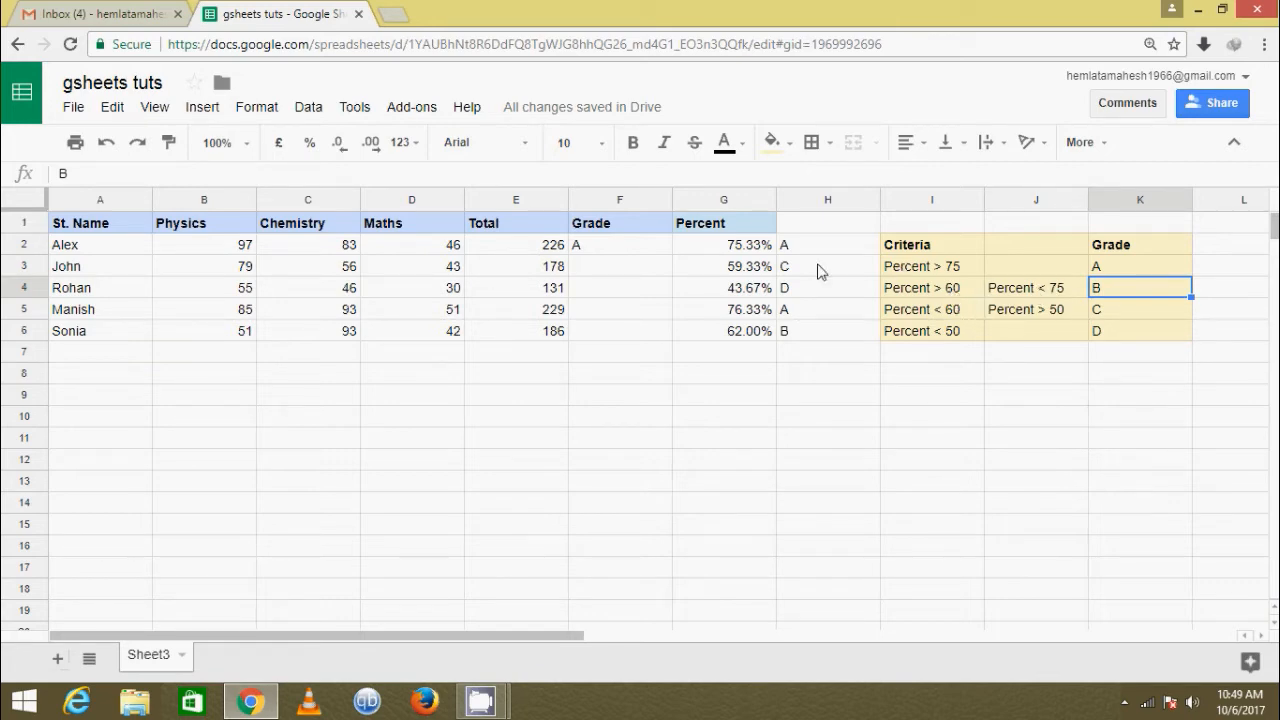
click(632, 340)
double_click(632, 340)
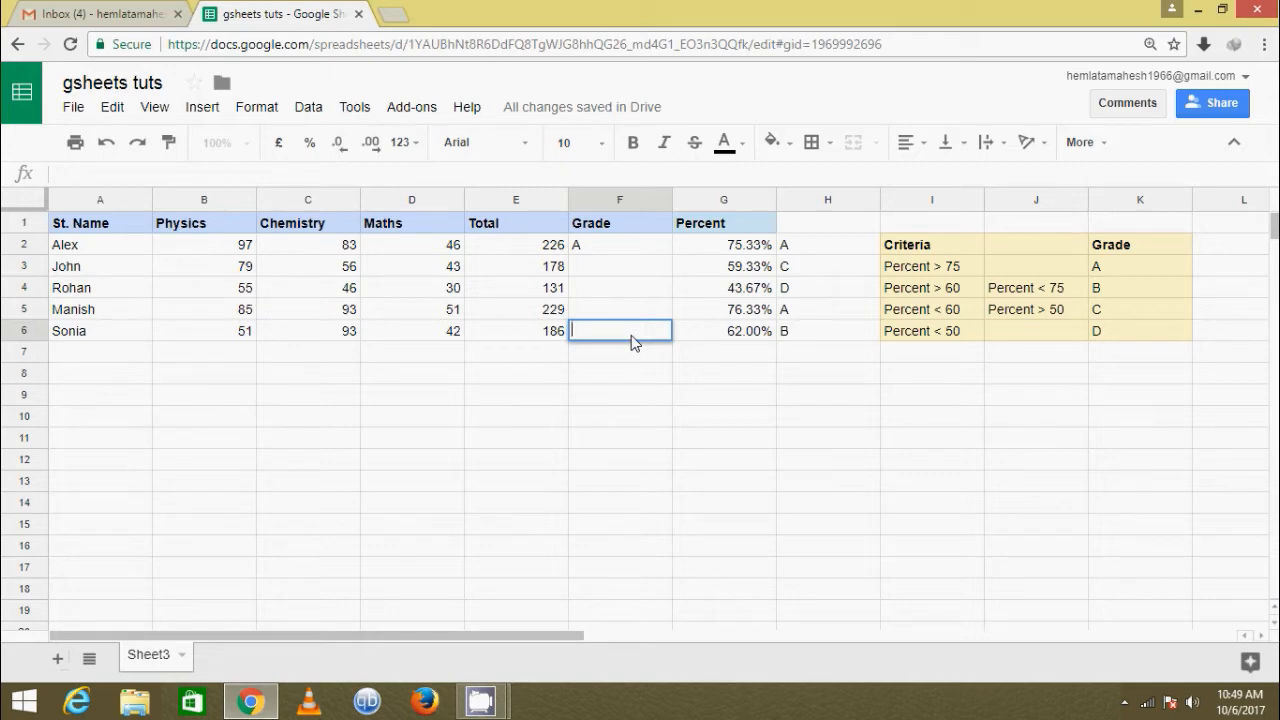
click(694, 415)
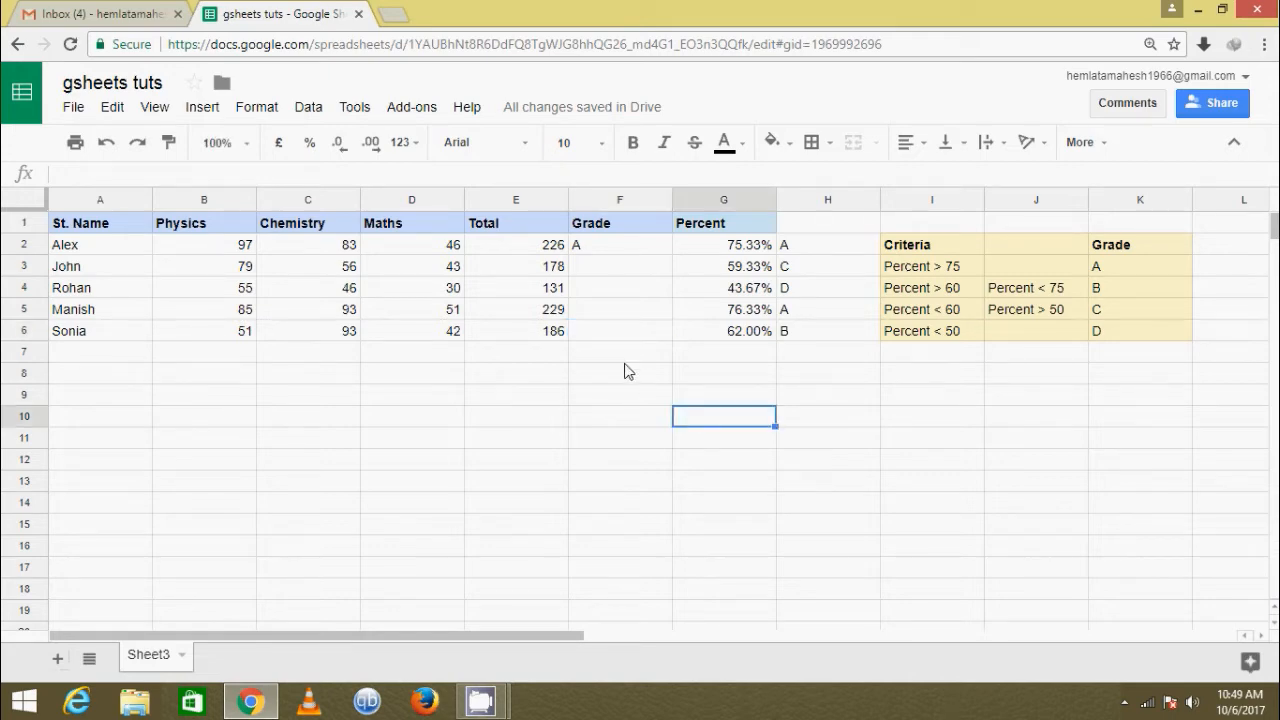
click(613, 336)
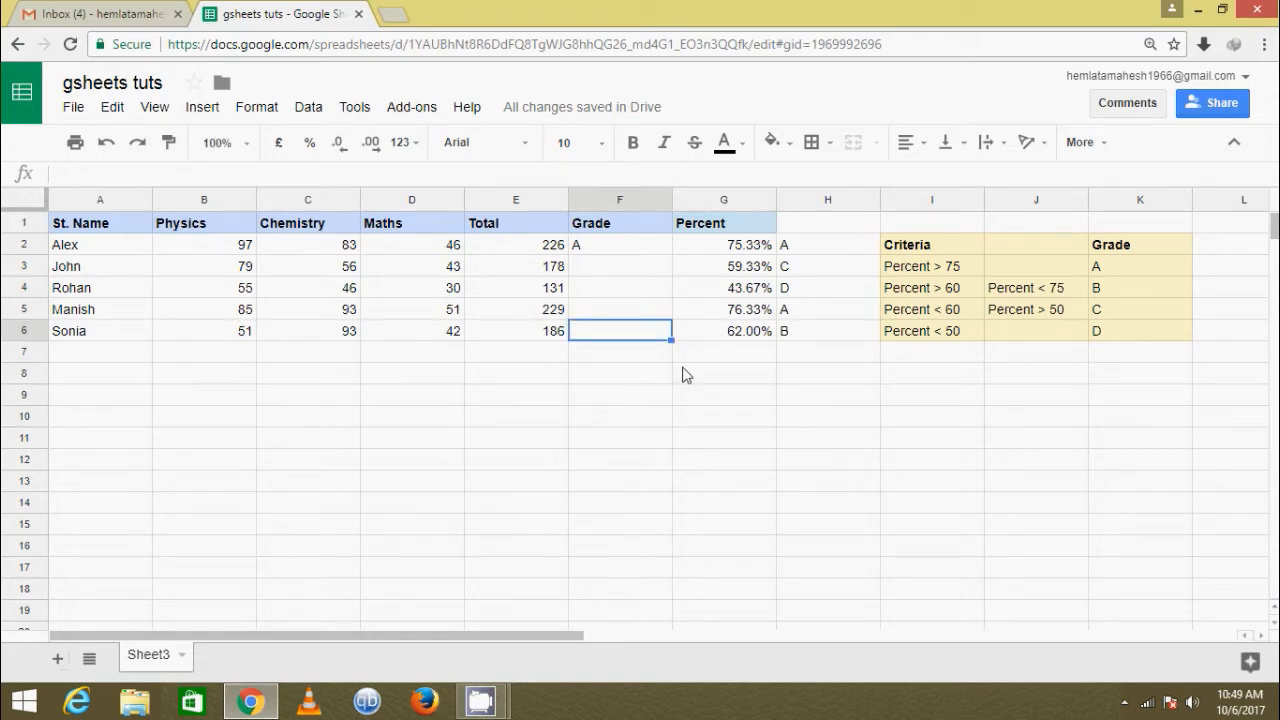
text(=if)
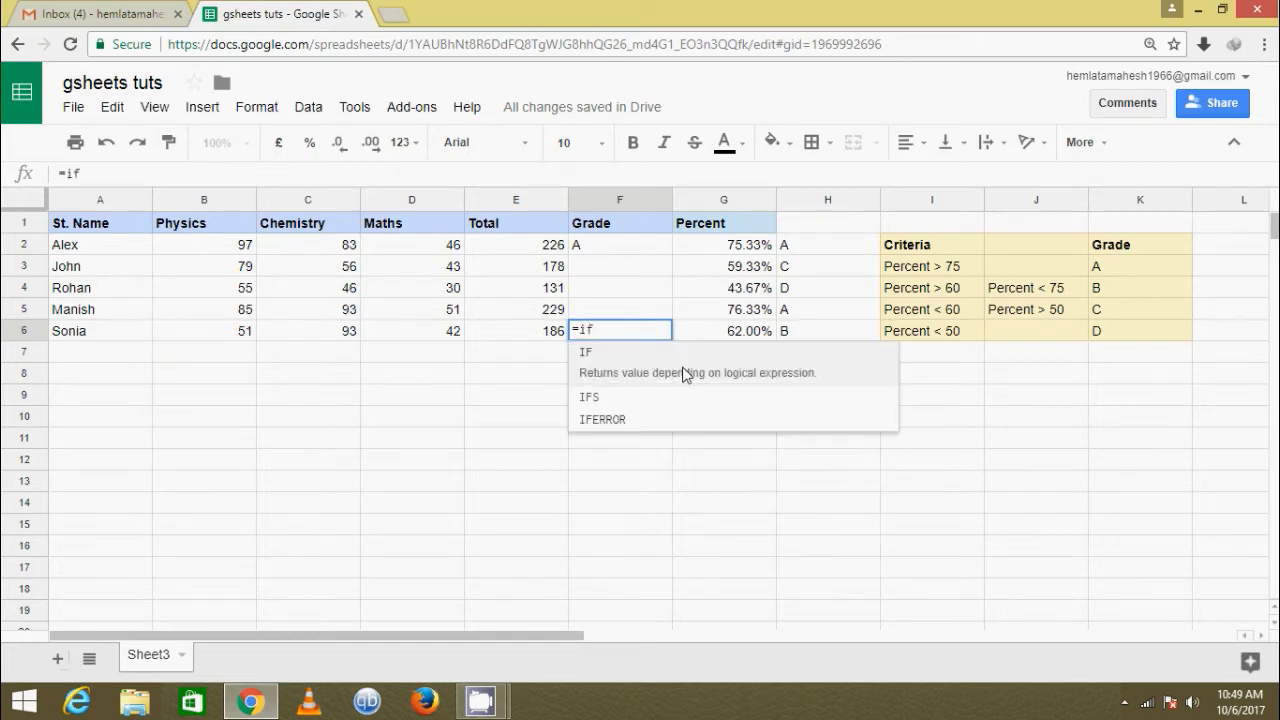
key(BackSpace)
key(BackSpace)
key(BackSpace)
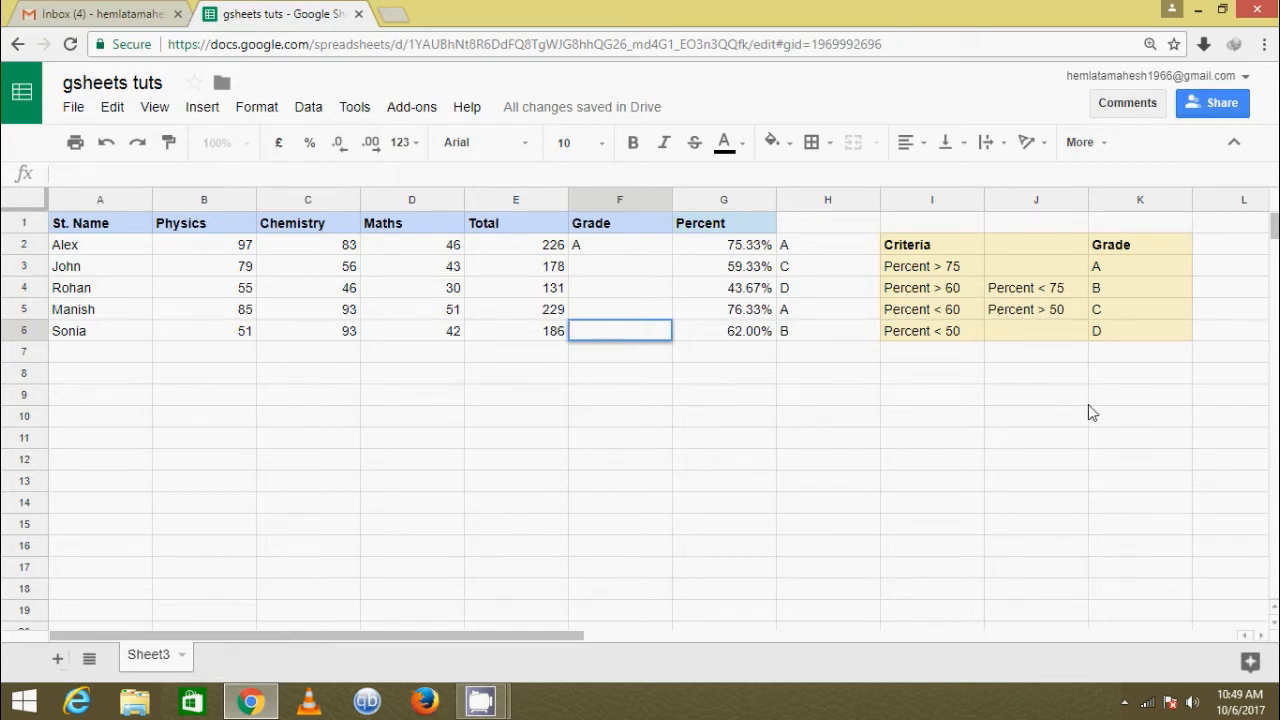
- Start an AND formula in Grade cell F6 with the conditions G6>60 and G6<75
text(=and)
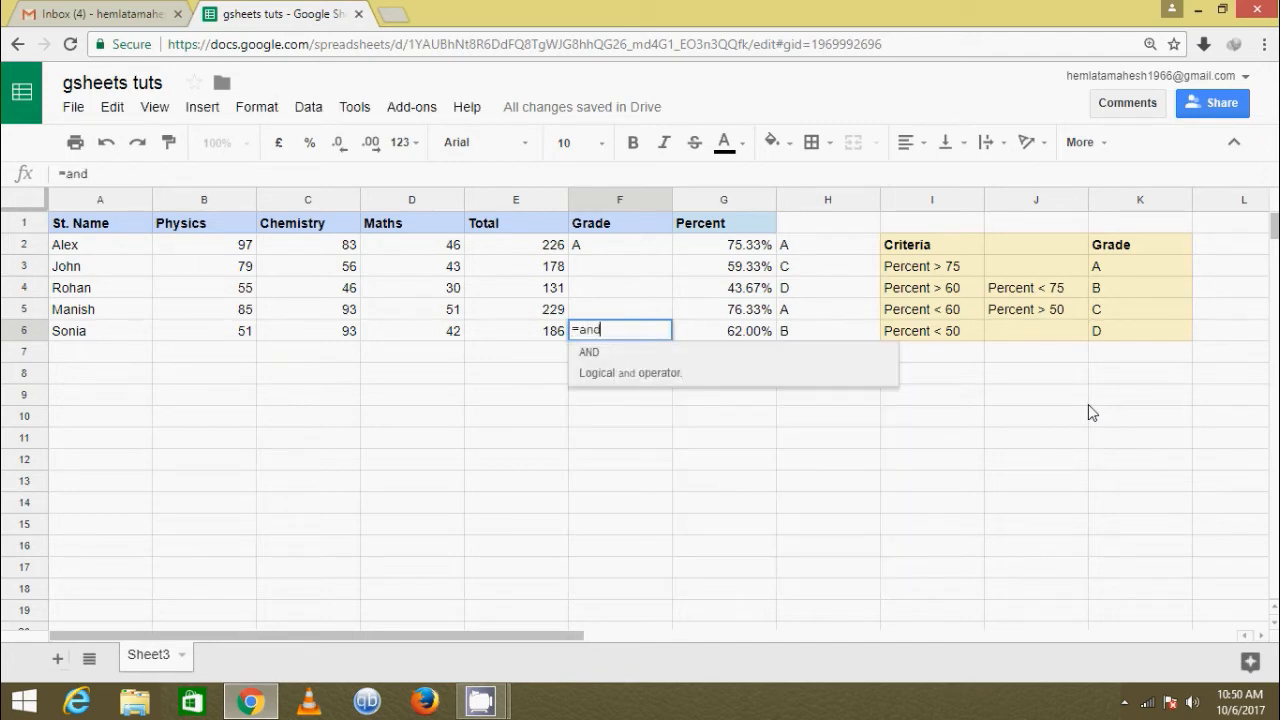
text(()
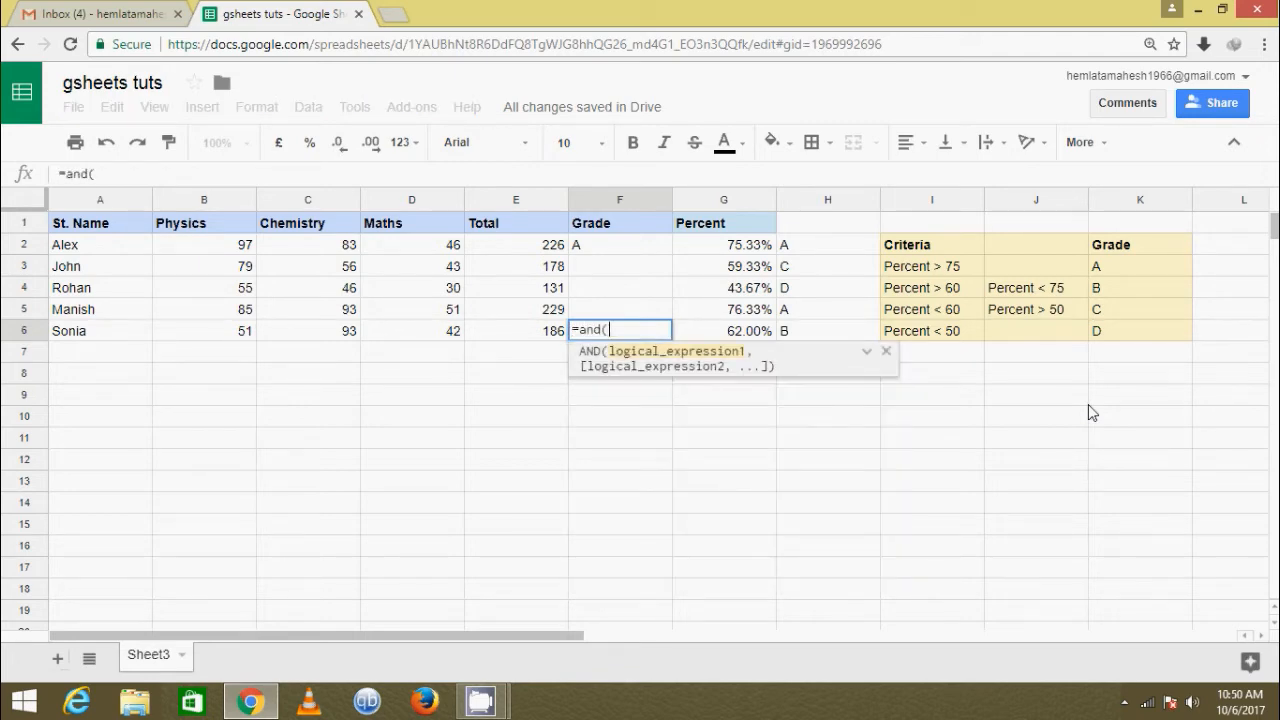
click(743, 336)
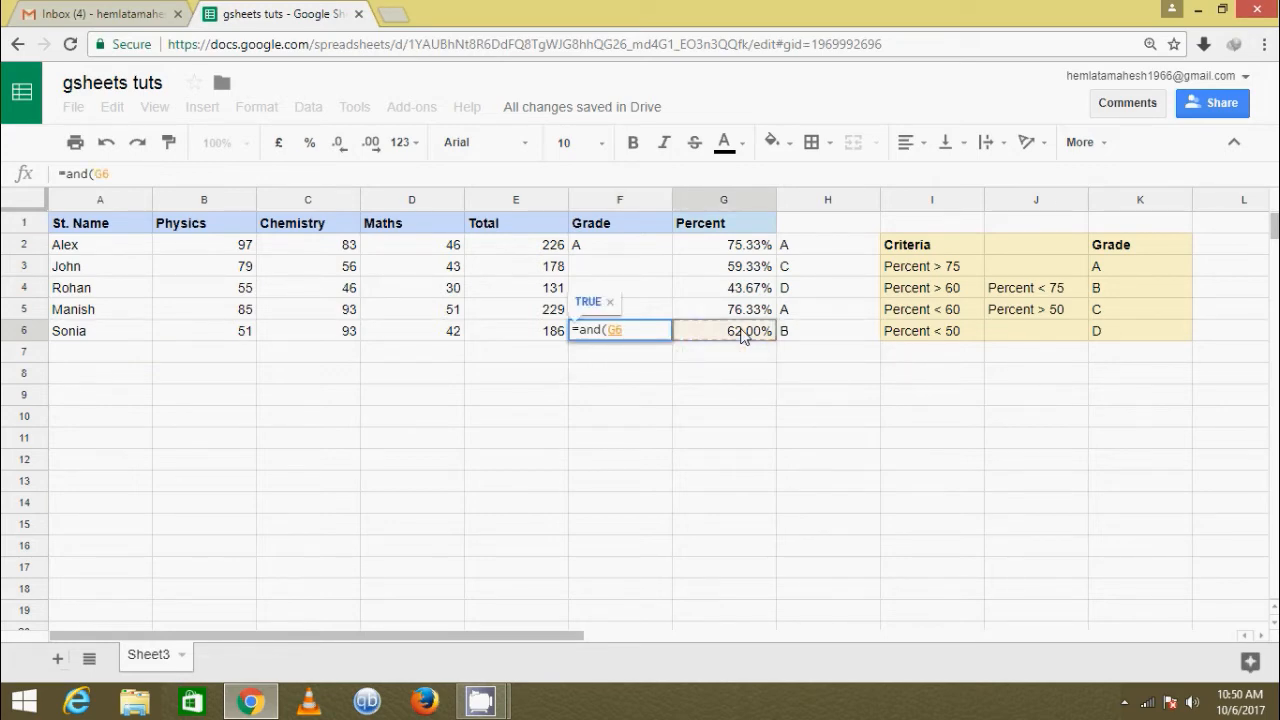
text(>)
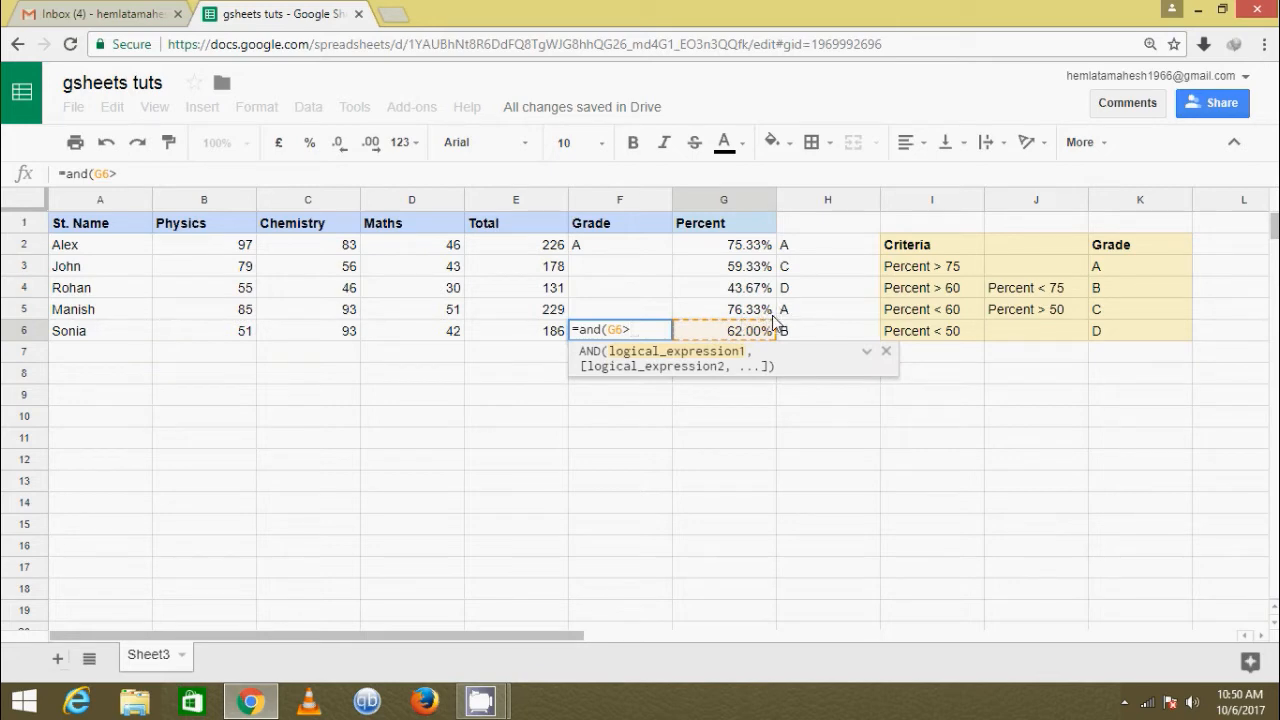
text(60,)
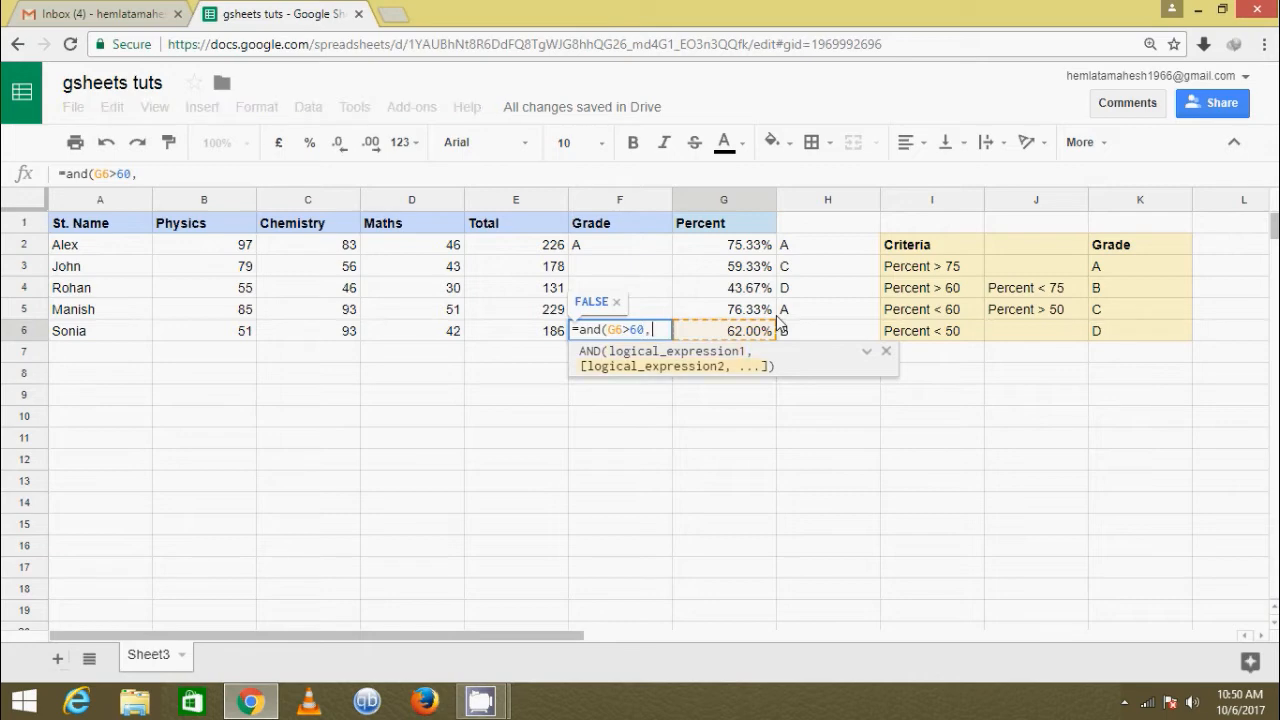
click(713, 340)
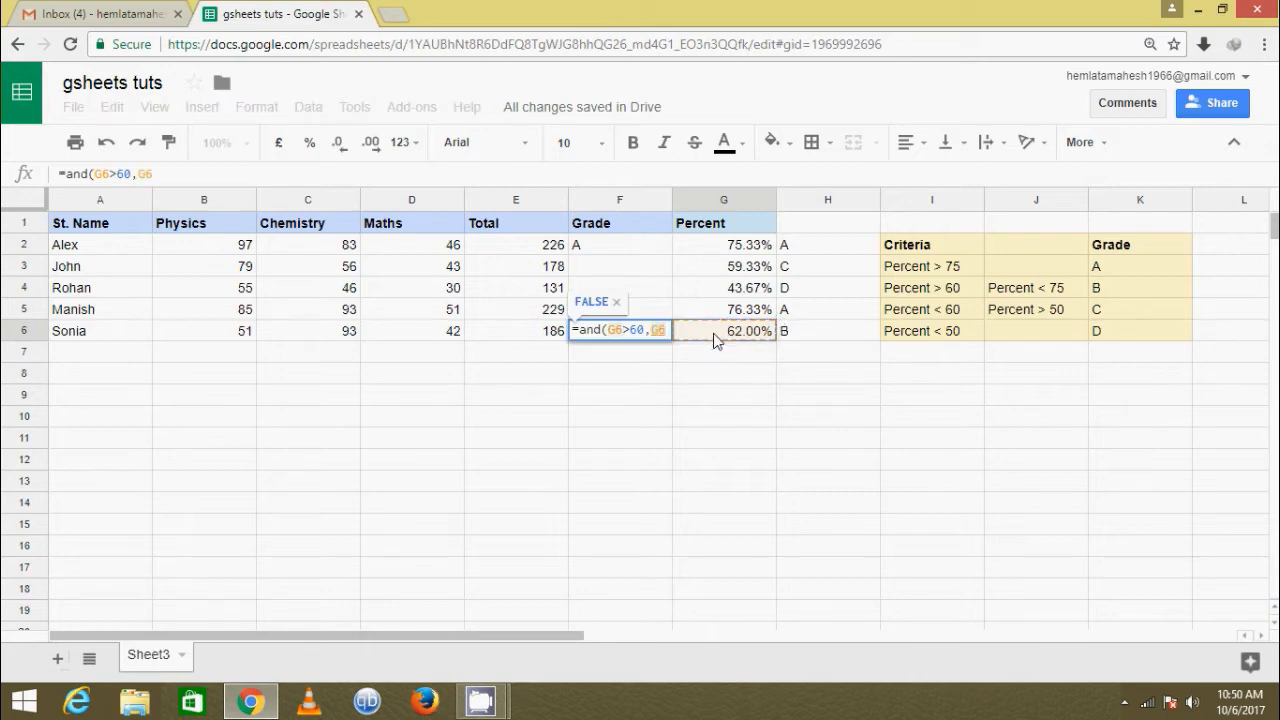
text(<)
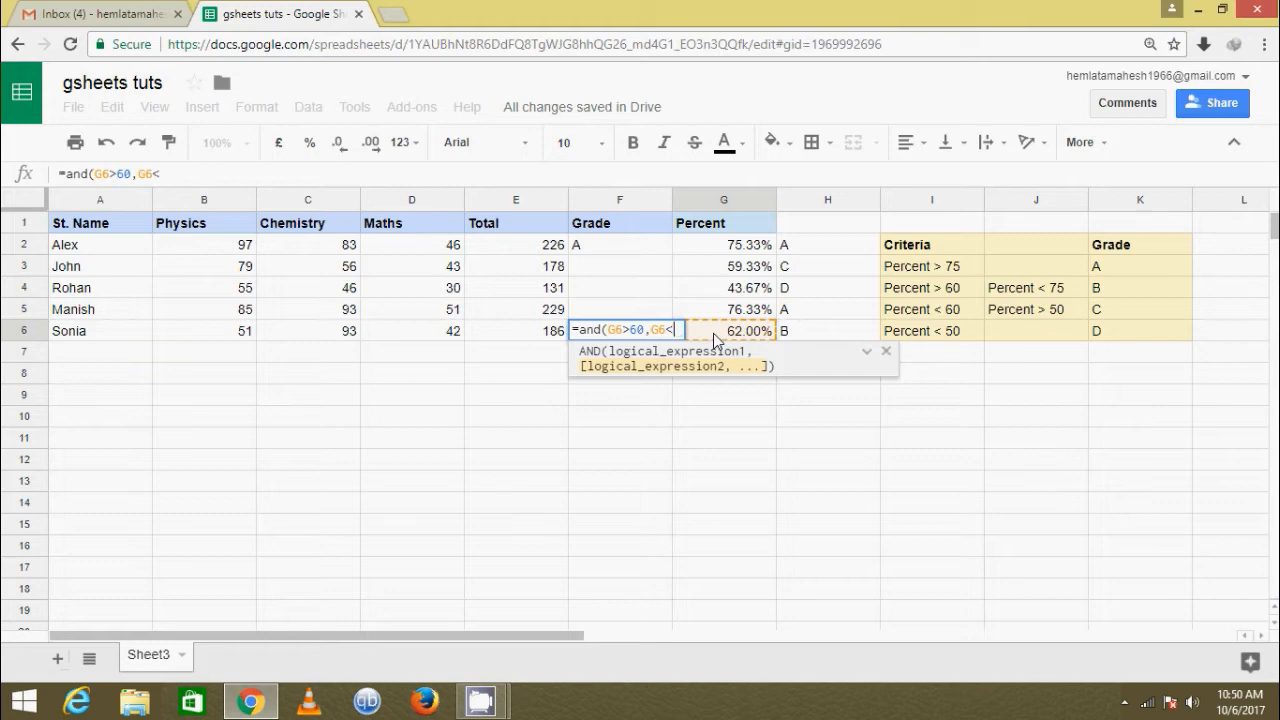
text(75)
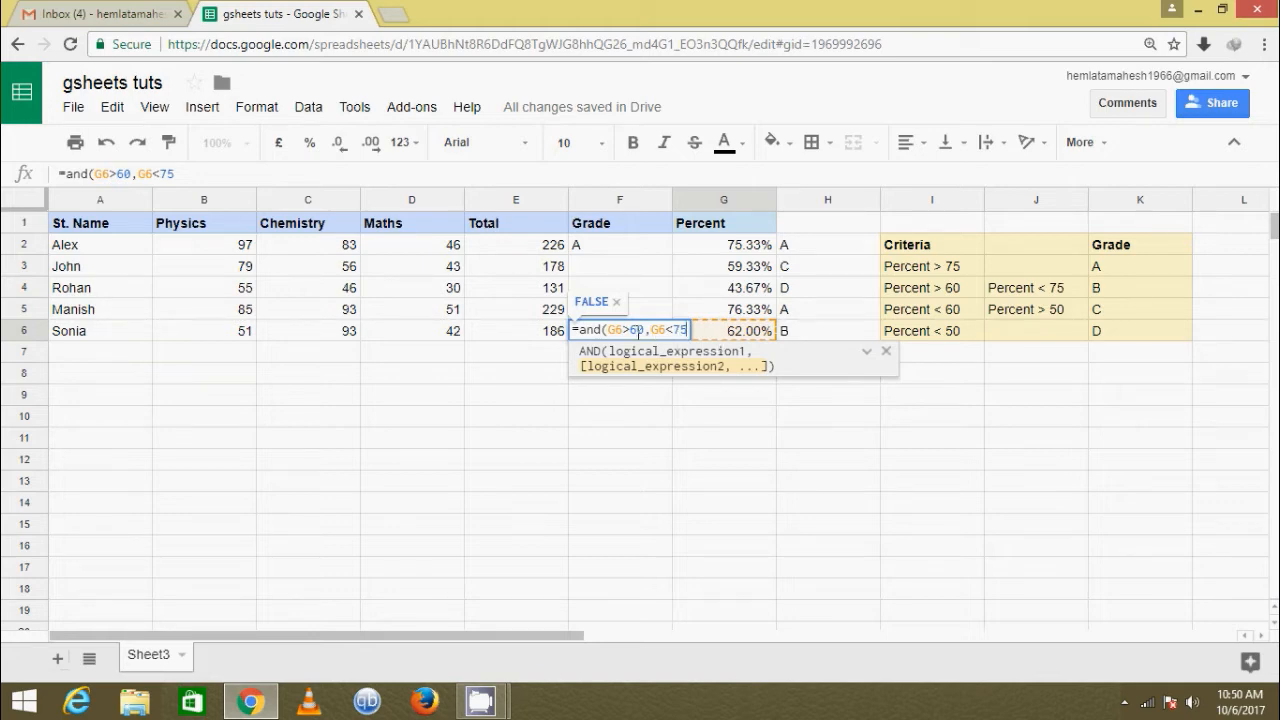
- Change the limits in F6's AND formula to 0.60 and 0.75, then close and enter the formula
click(631, 330)
text(0.)
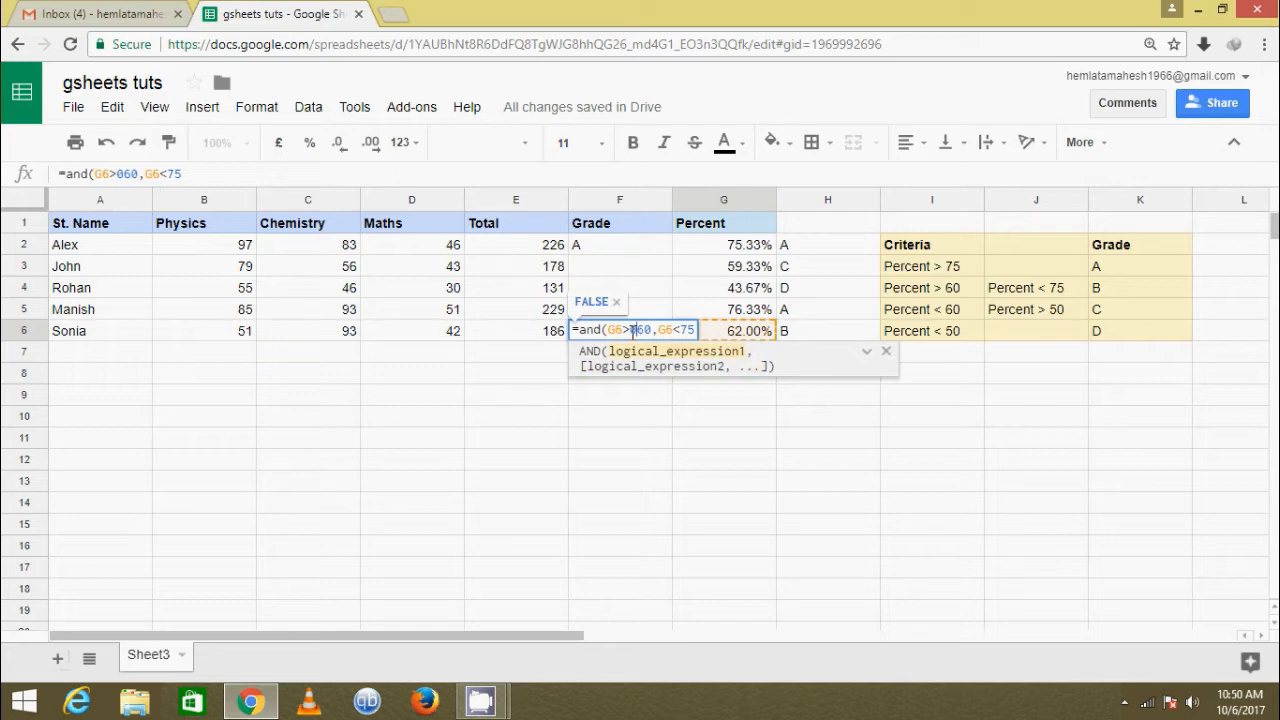
click(687, 330)
text(0.)
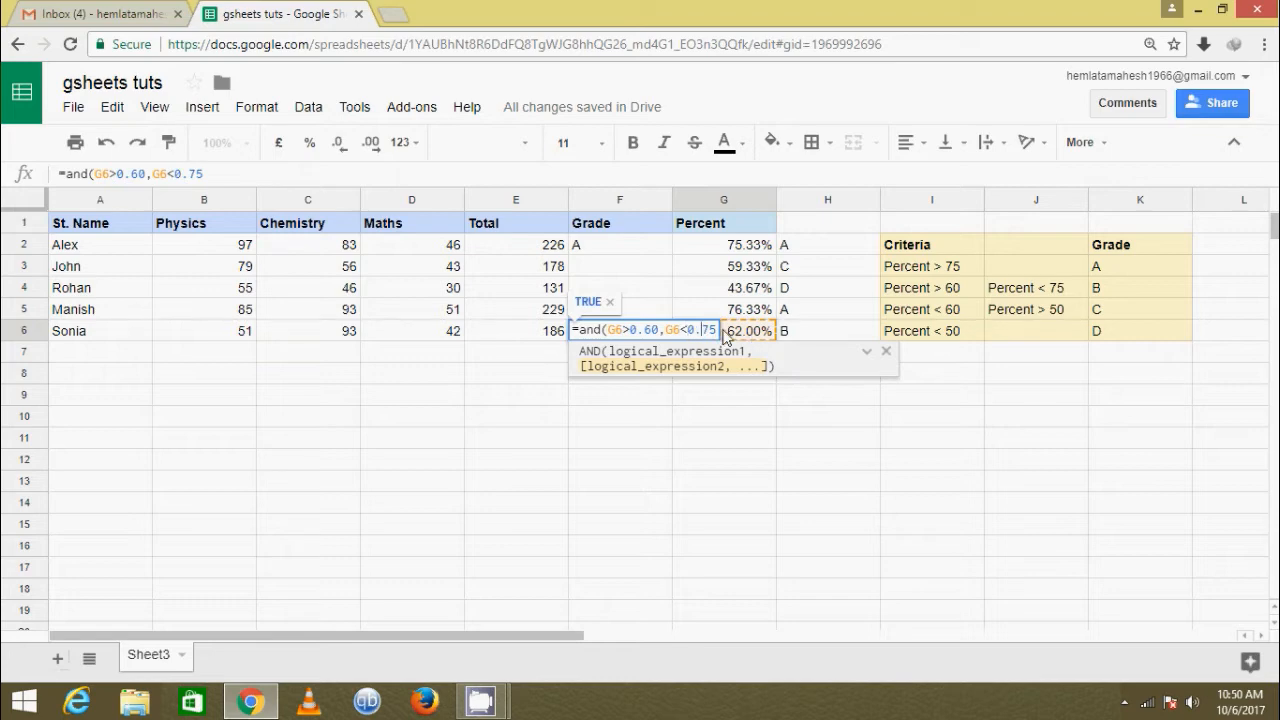
click(718, 330)
text())
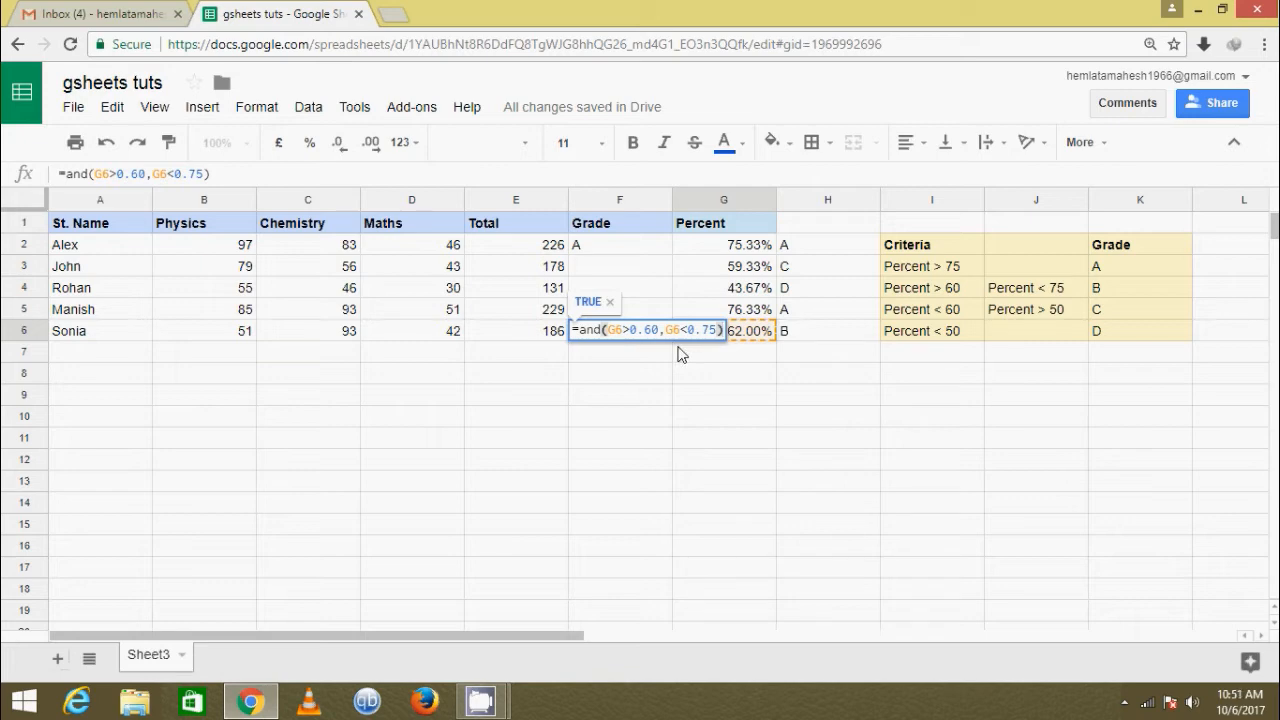
key(Return)
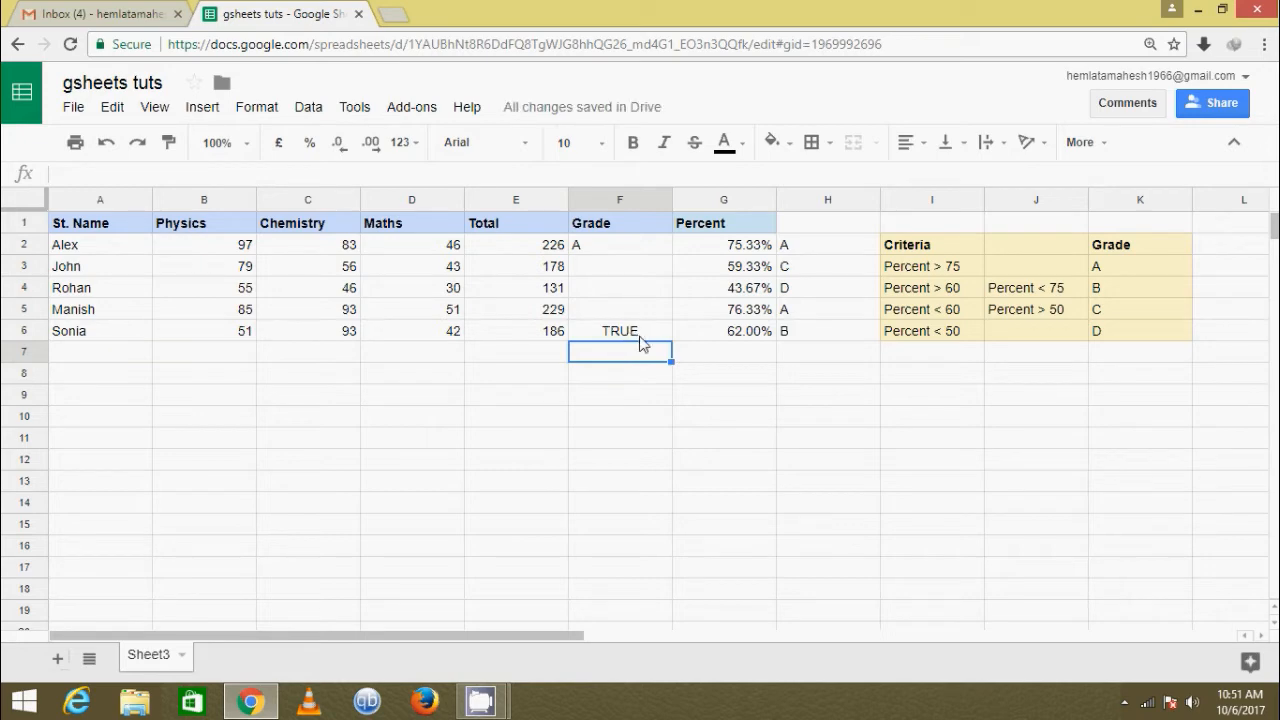
- Wrap F6's AND expression in an IF function as its logical expression, followed by a comma
click(756, 337)
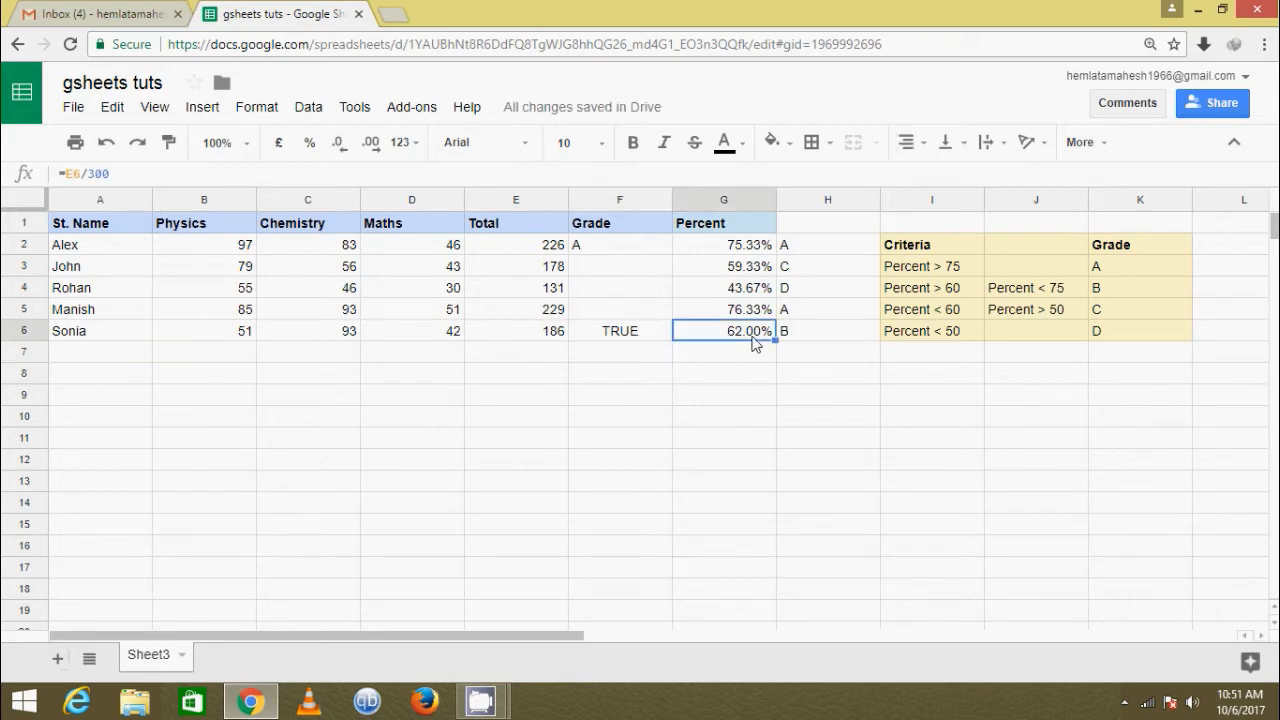
click(620, 335)
double_click(620, 335)
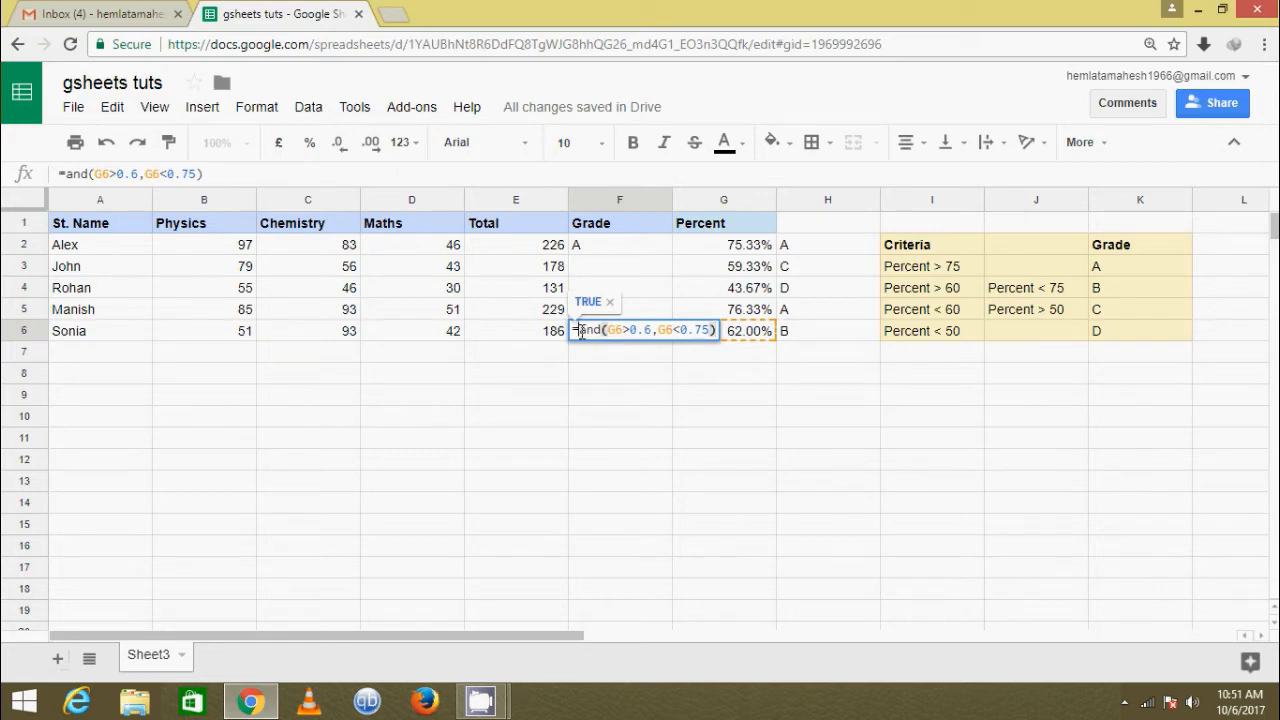
click(581, 331)
text(if()
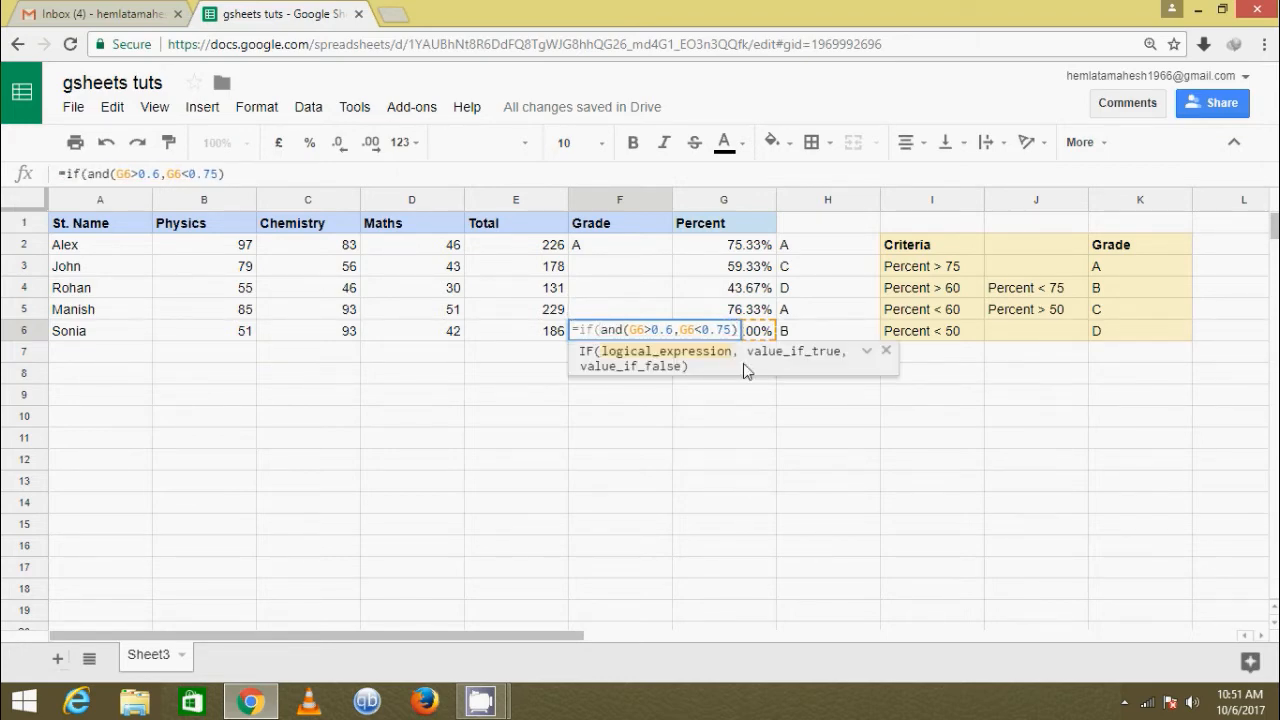
drag(738, 331, 601, 331)
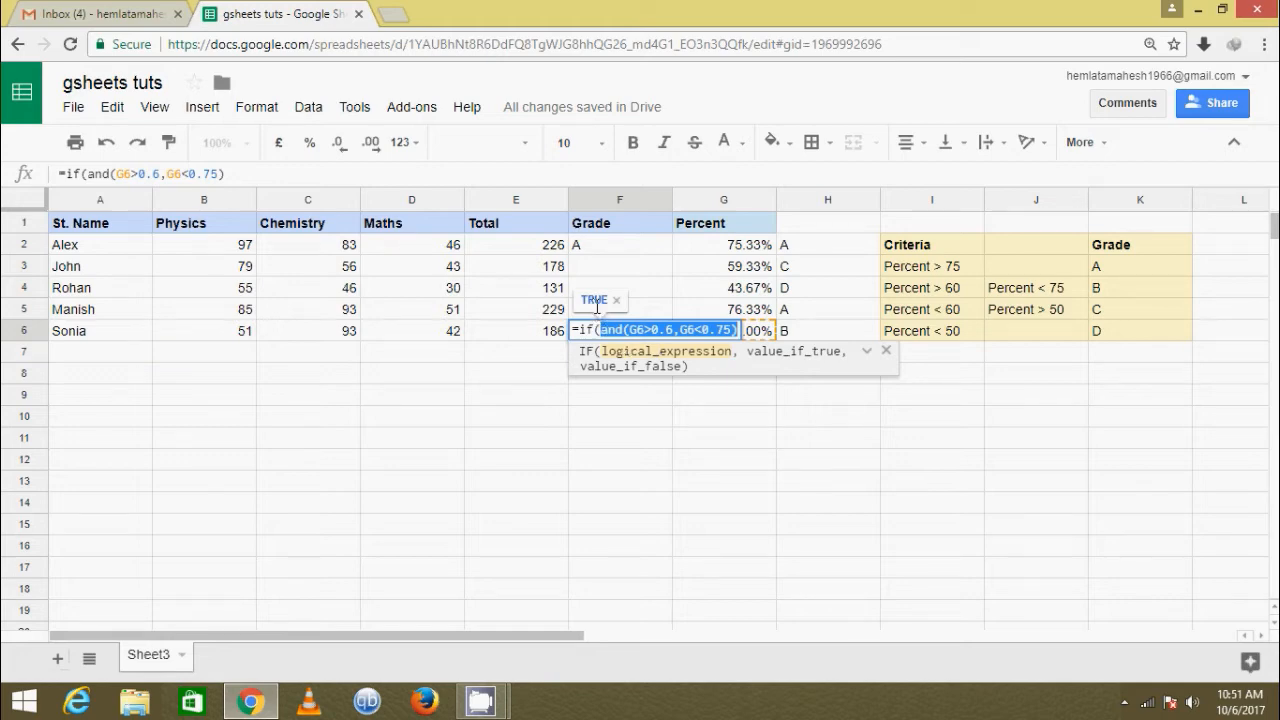
click(738, 333)
text(, )
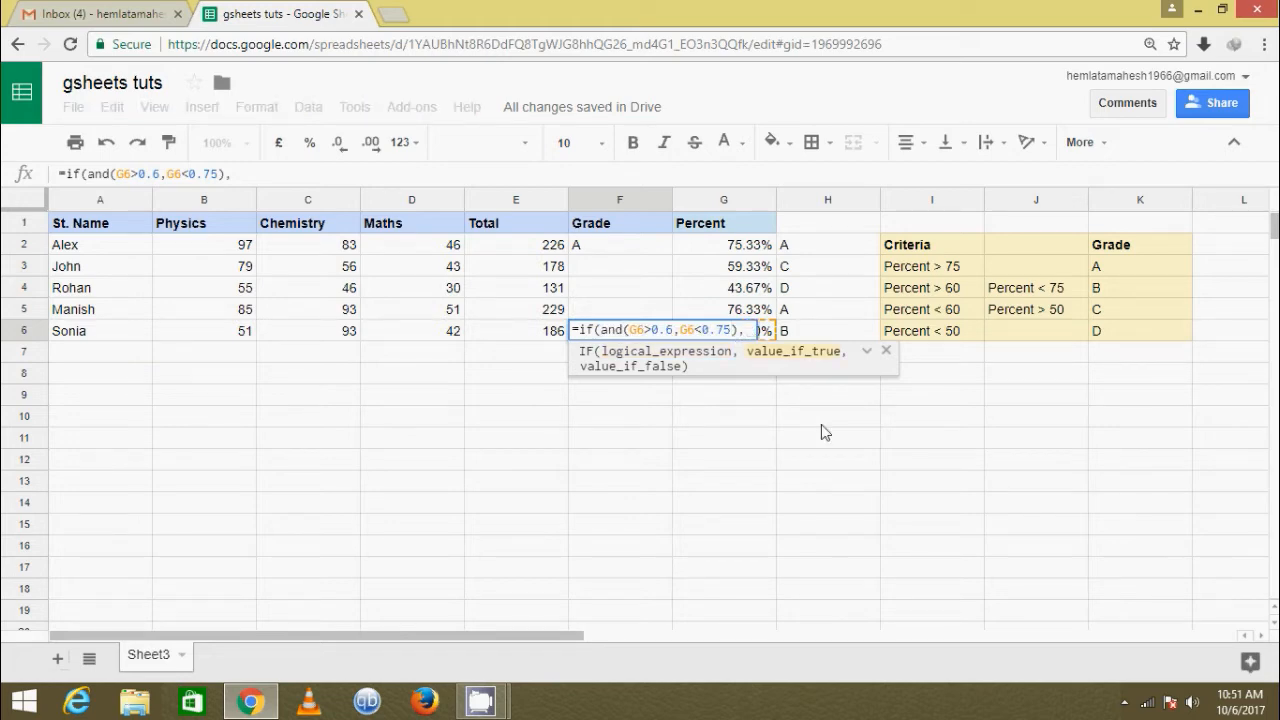
- Complete F6's IF formula with "B" as the true value and "false" as the false value
text("")
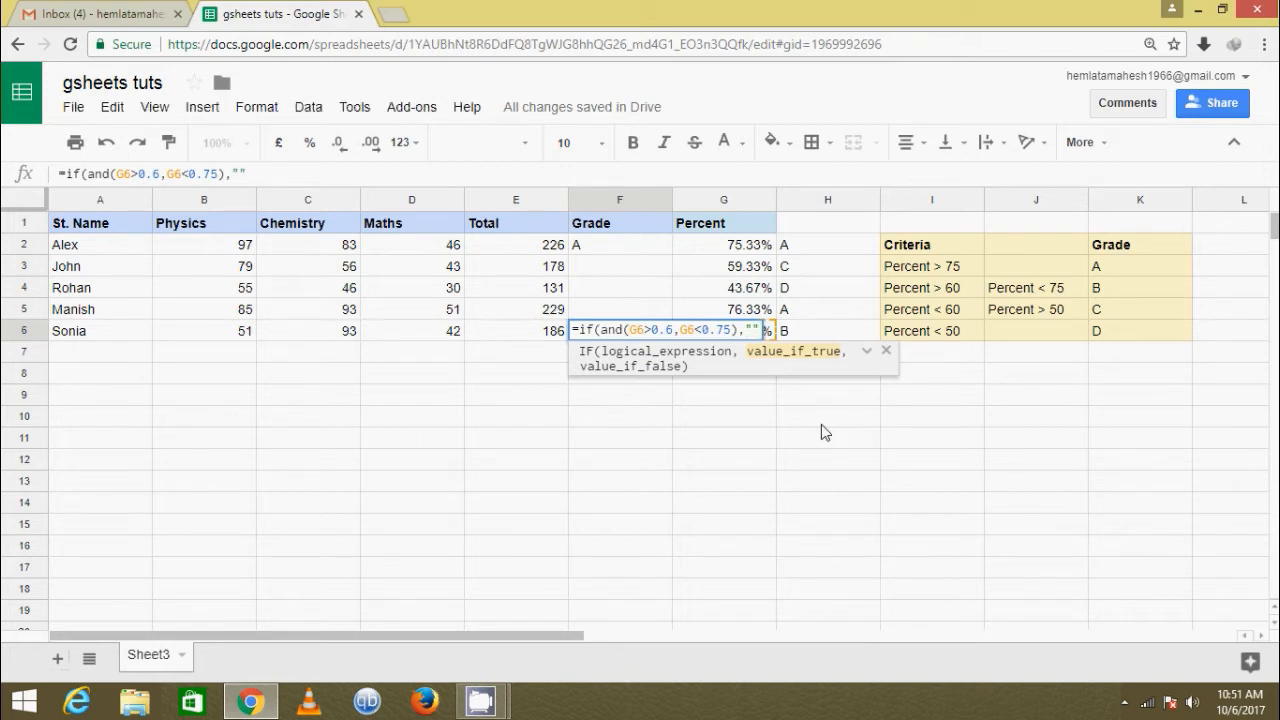
key(Left)
text(B)
key(Right)
text(,"B",")
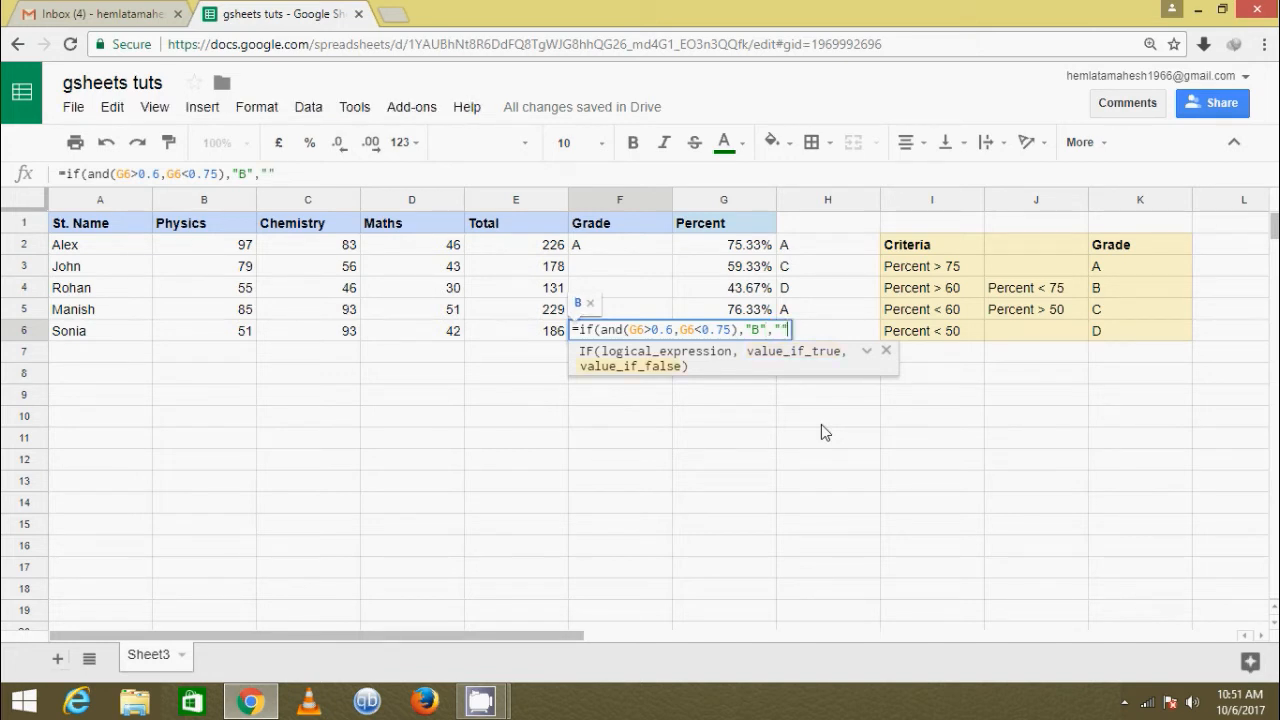
text(false"))
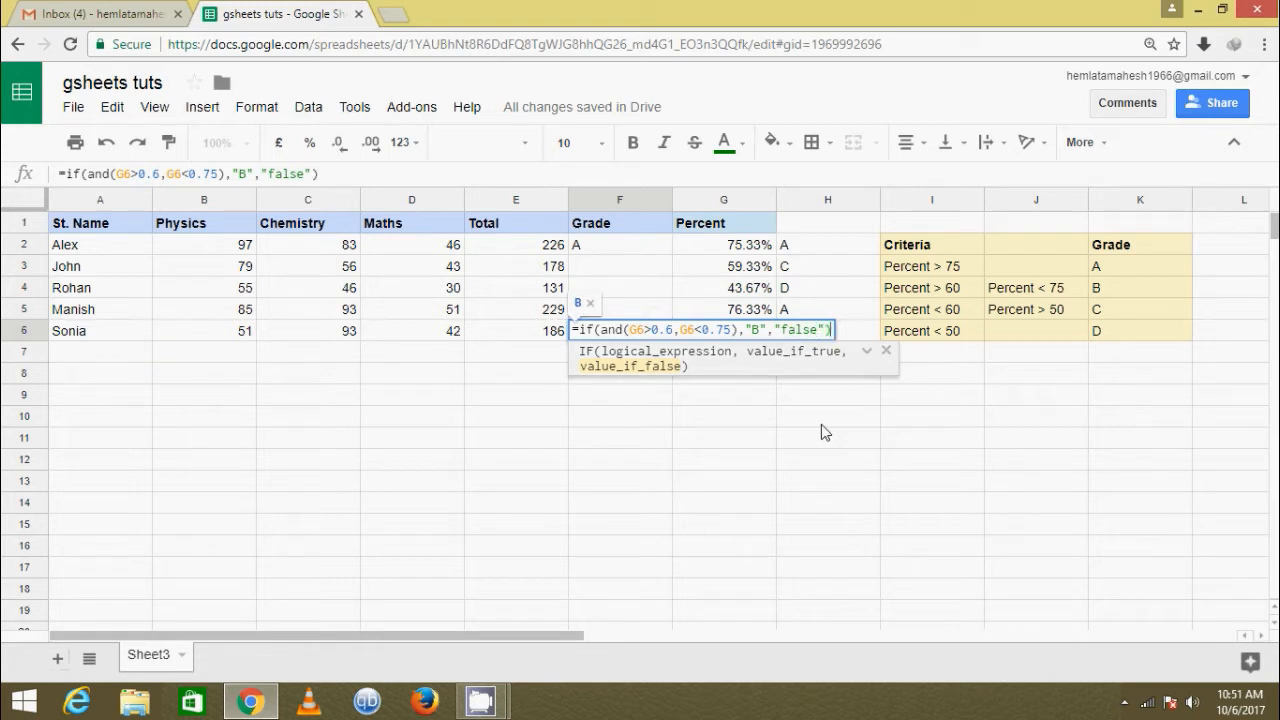
key(Return)
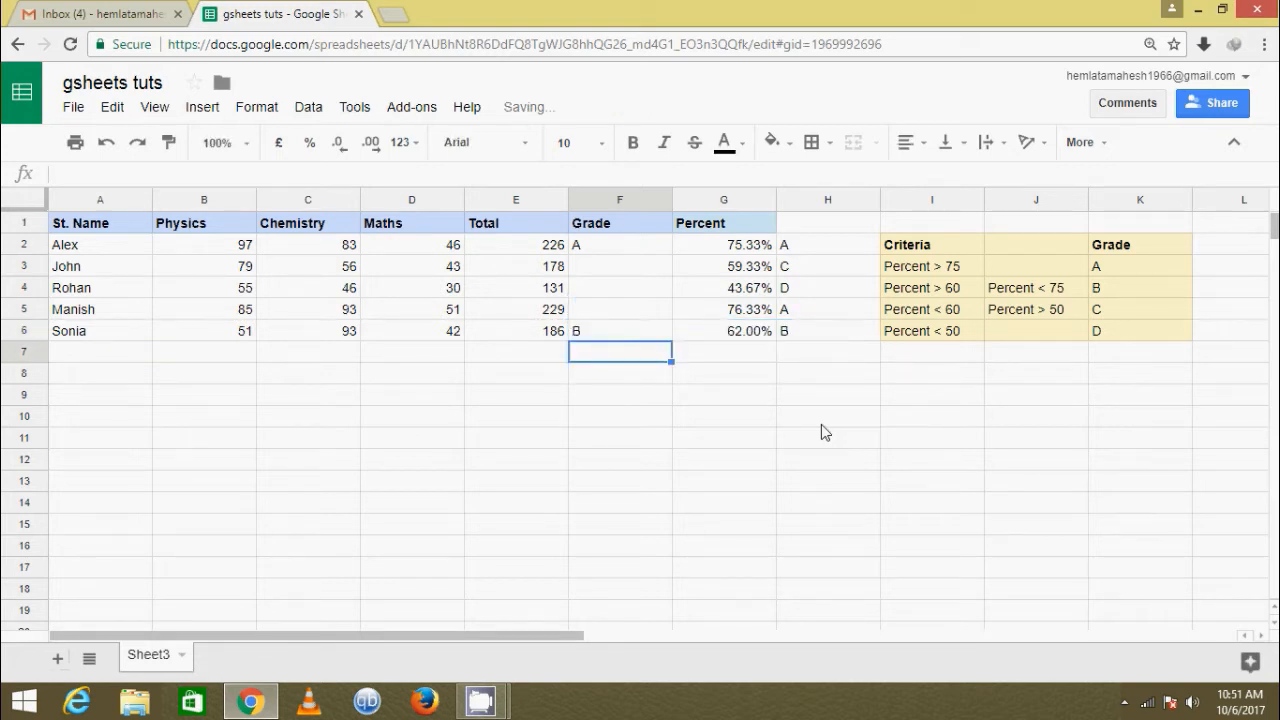
- Copy the full formula text from F6 into Grade cell F3 and check the pasted references
double_click(616, 334)
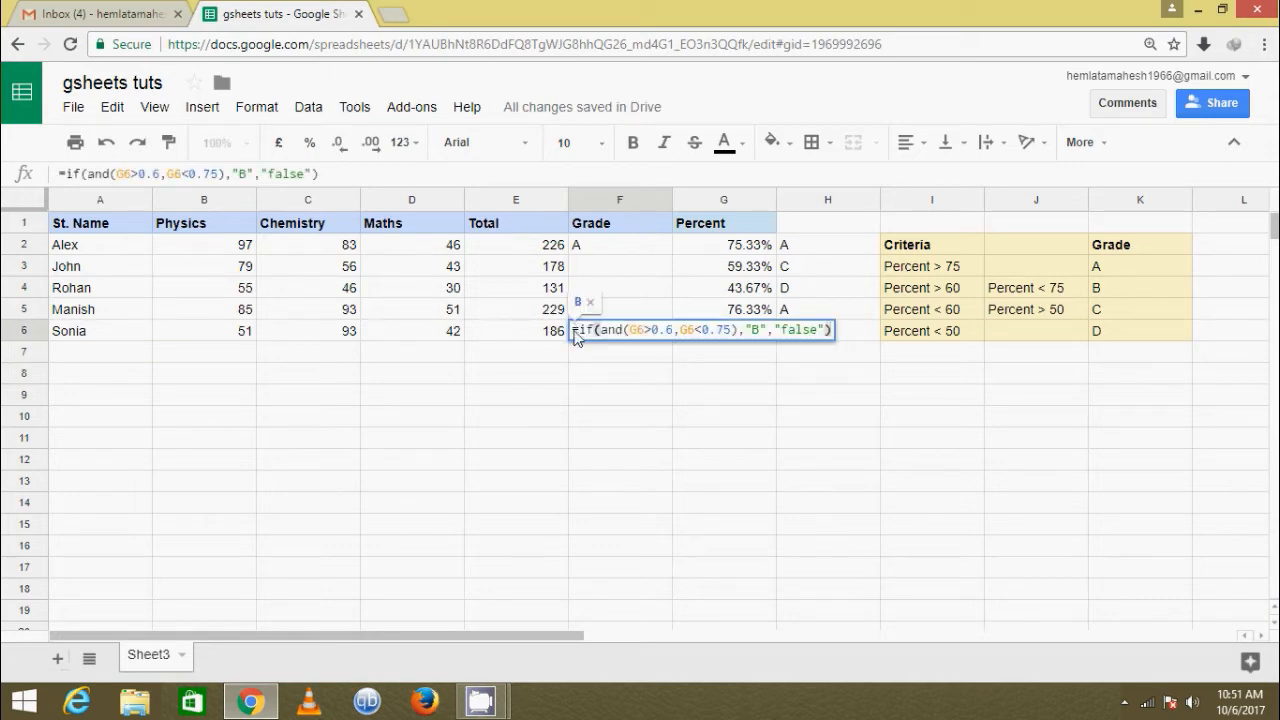
drag(575, 338, 851, 343)
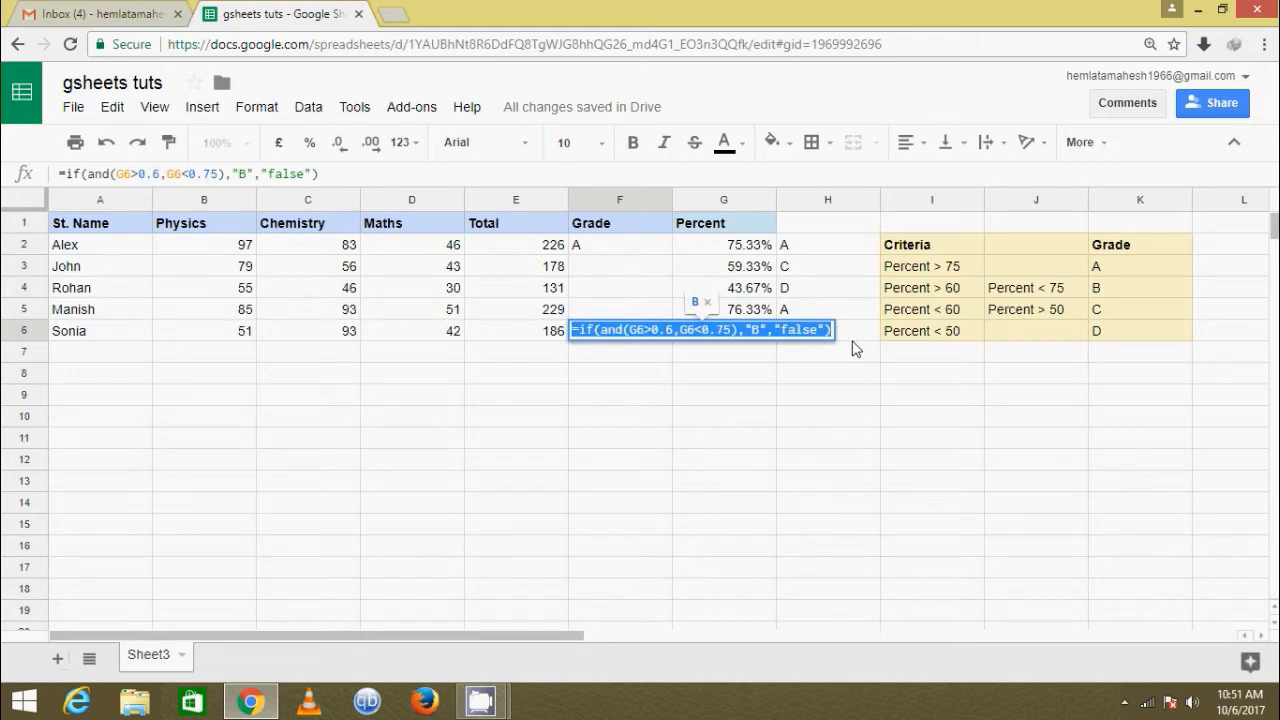
key(Escape)
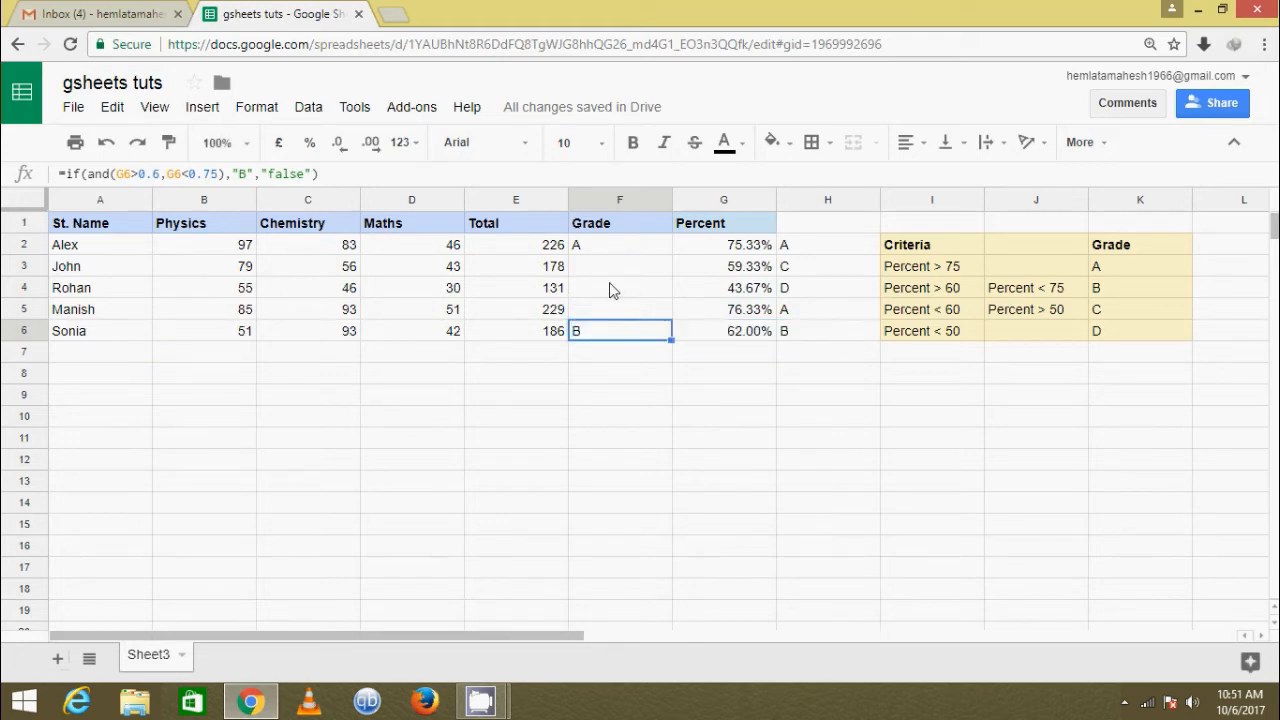
click(601, 271)
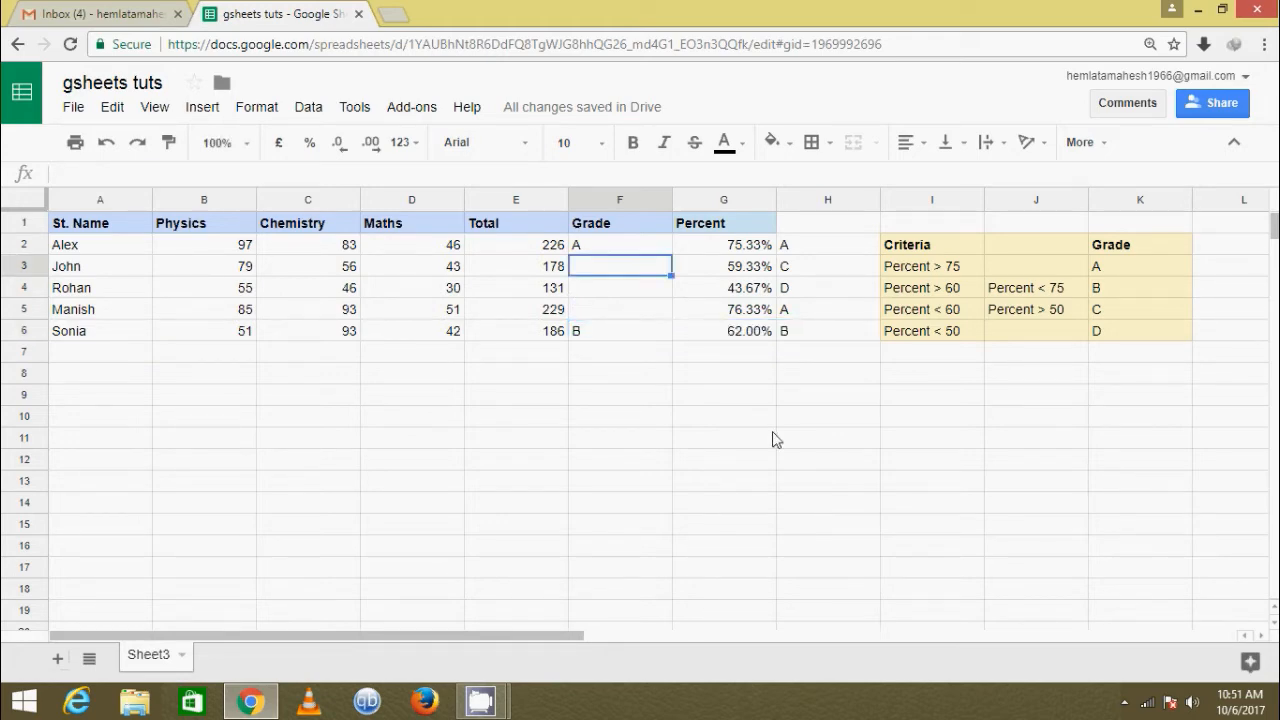
key(ctrl+v)
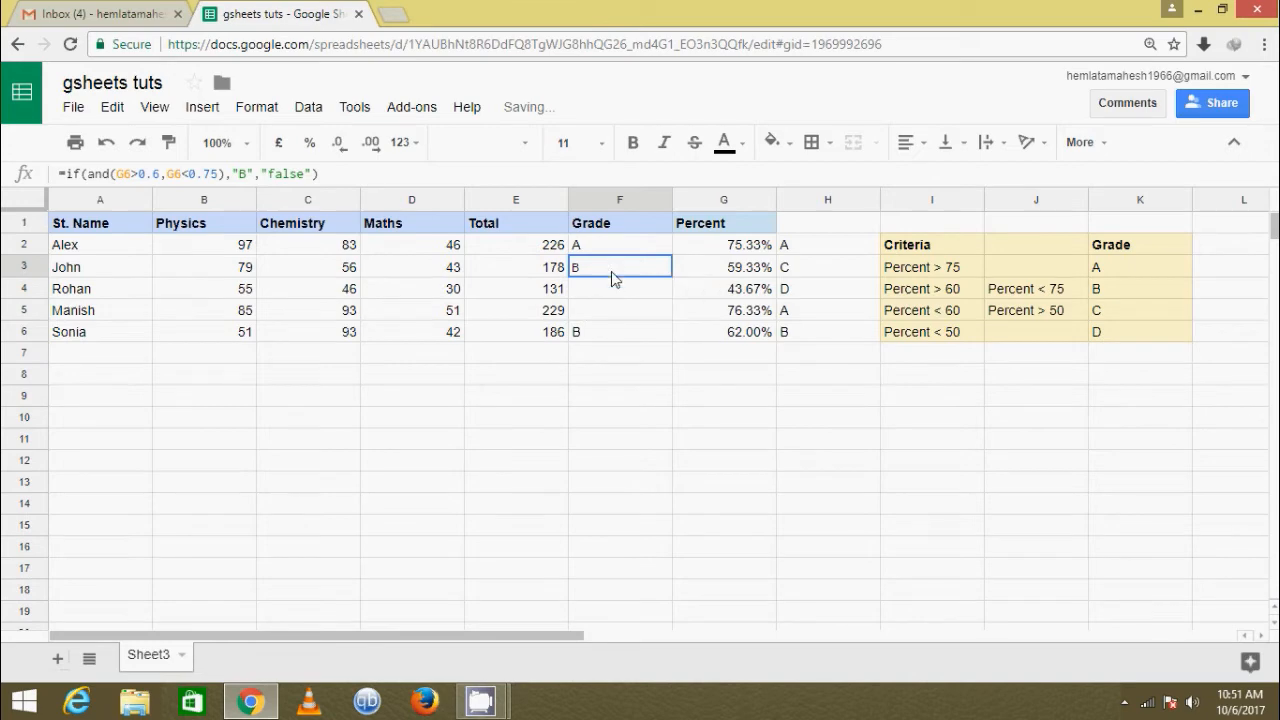
double_click(611, 271)
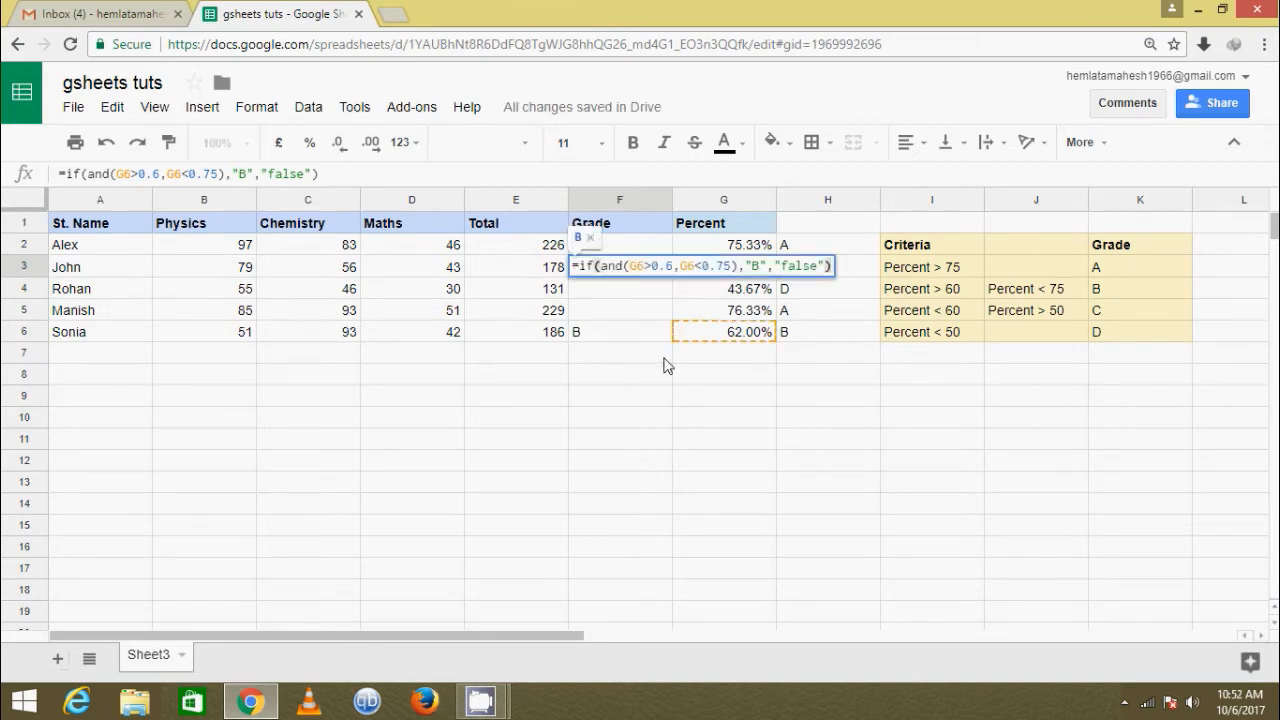
key(Escape)
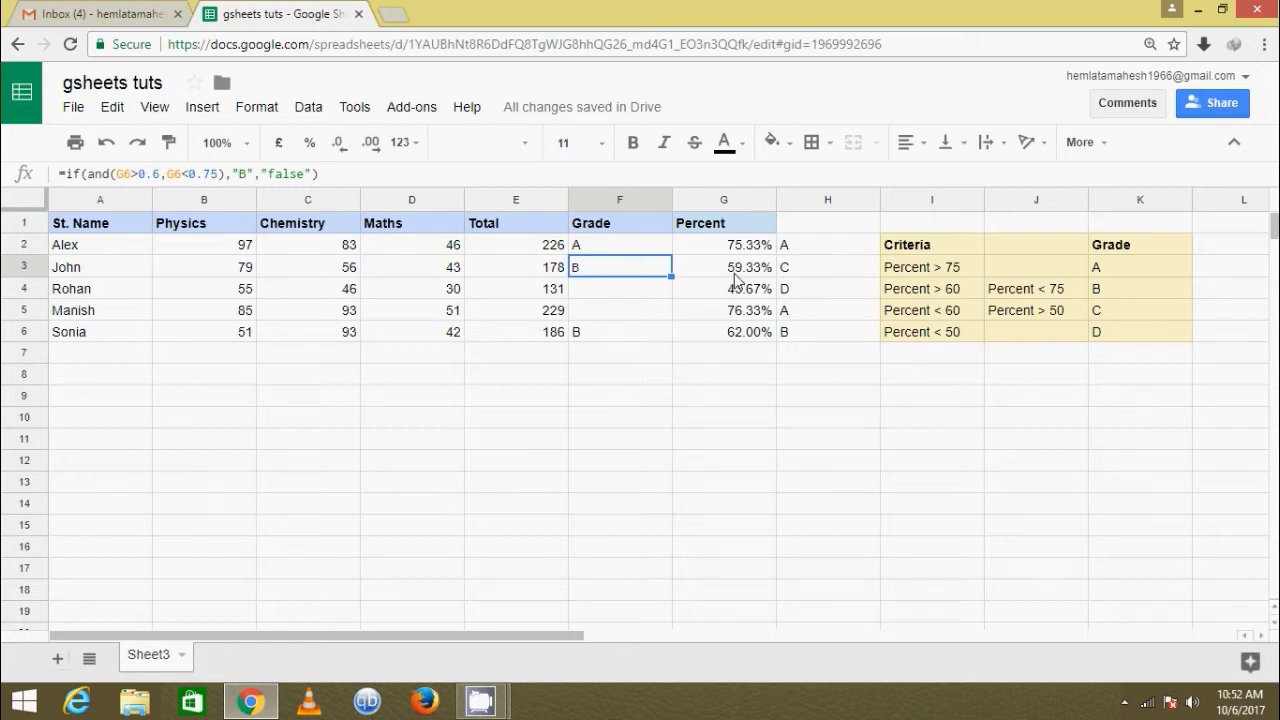
- Change the first AND condition in F3's formula to G3>0.5
double_click(608, 272)
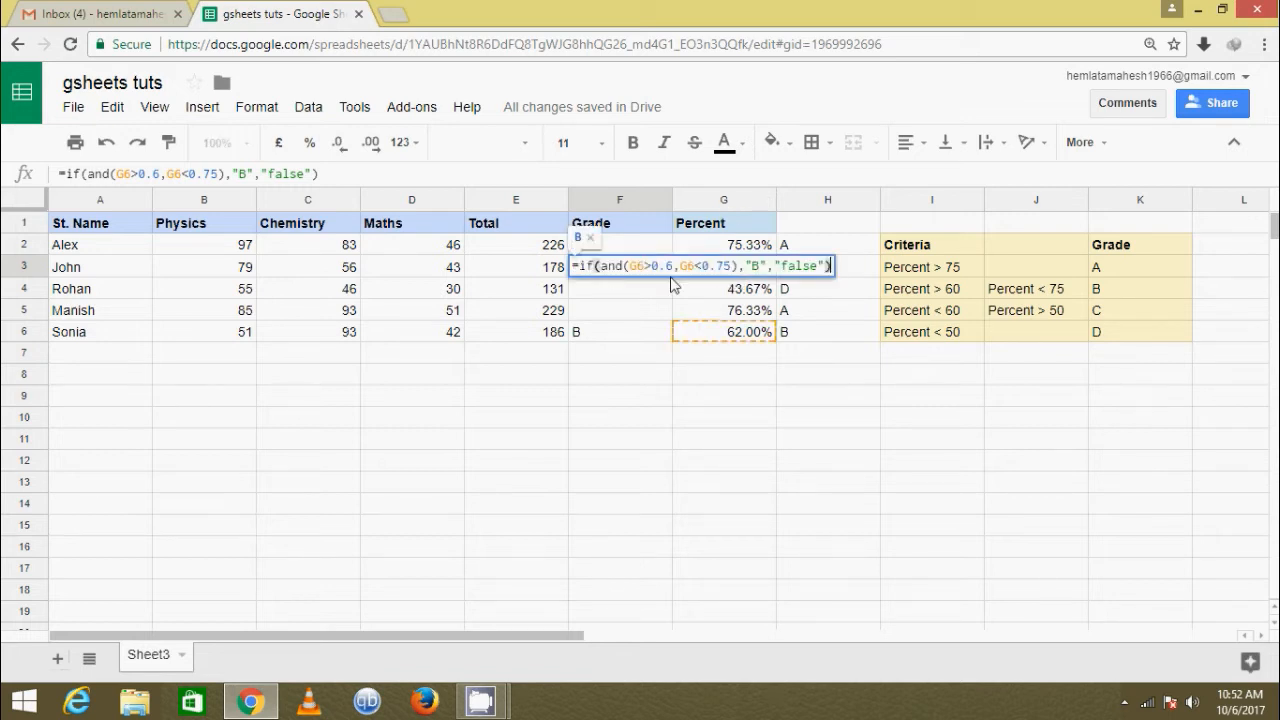
click(648, 268)
key(BackSpace)
text(3)
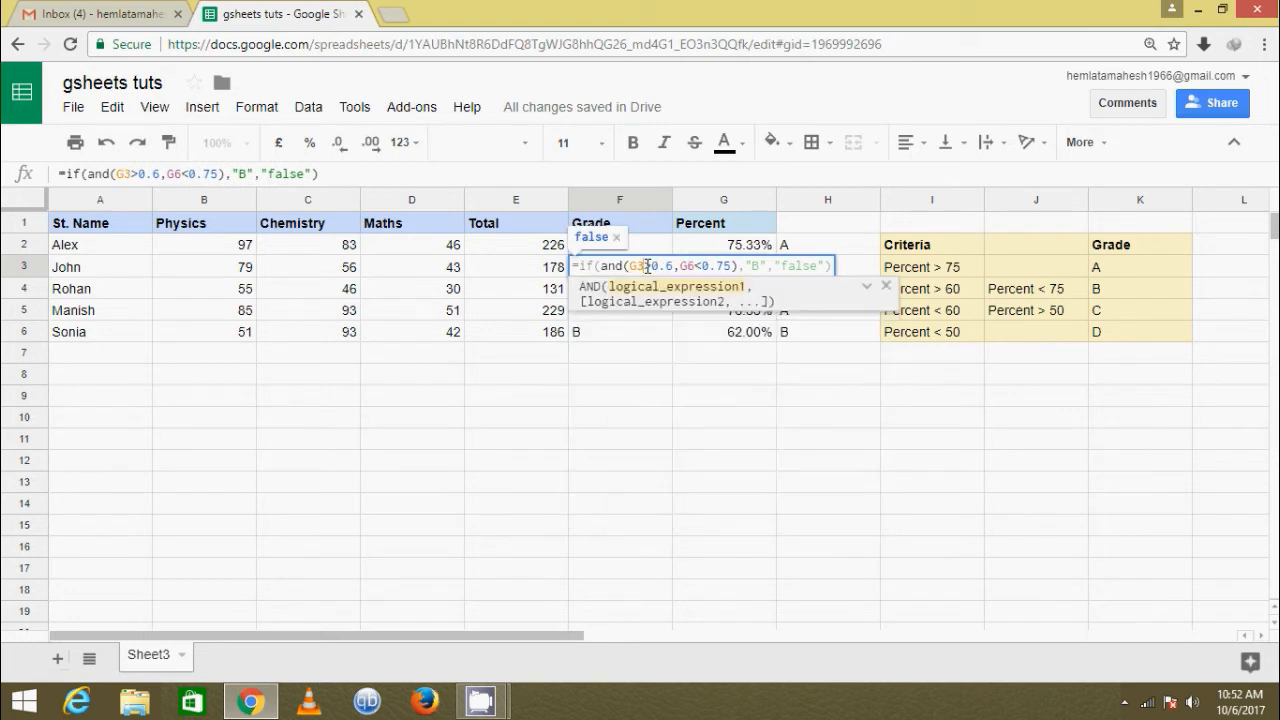
key(Right)
key(Right)
key(Right)
key(Right)
key(BackSpace)
text(5)
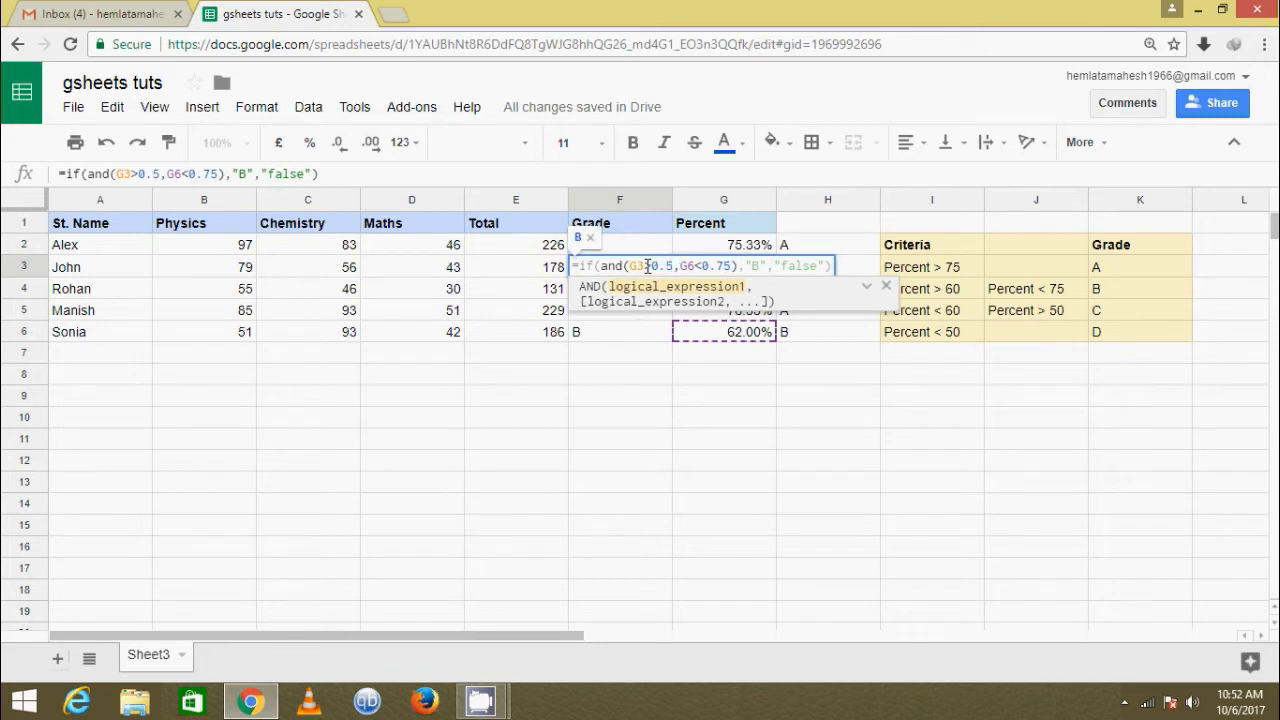
- Set the upper limit in the second AND condition of F3's formula to 0.6
key(Right)
key(Right)
key(Right)
key(Right)
key(Right)
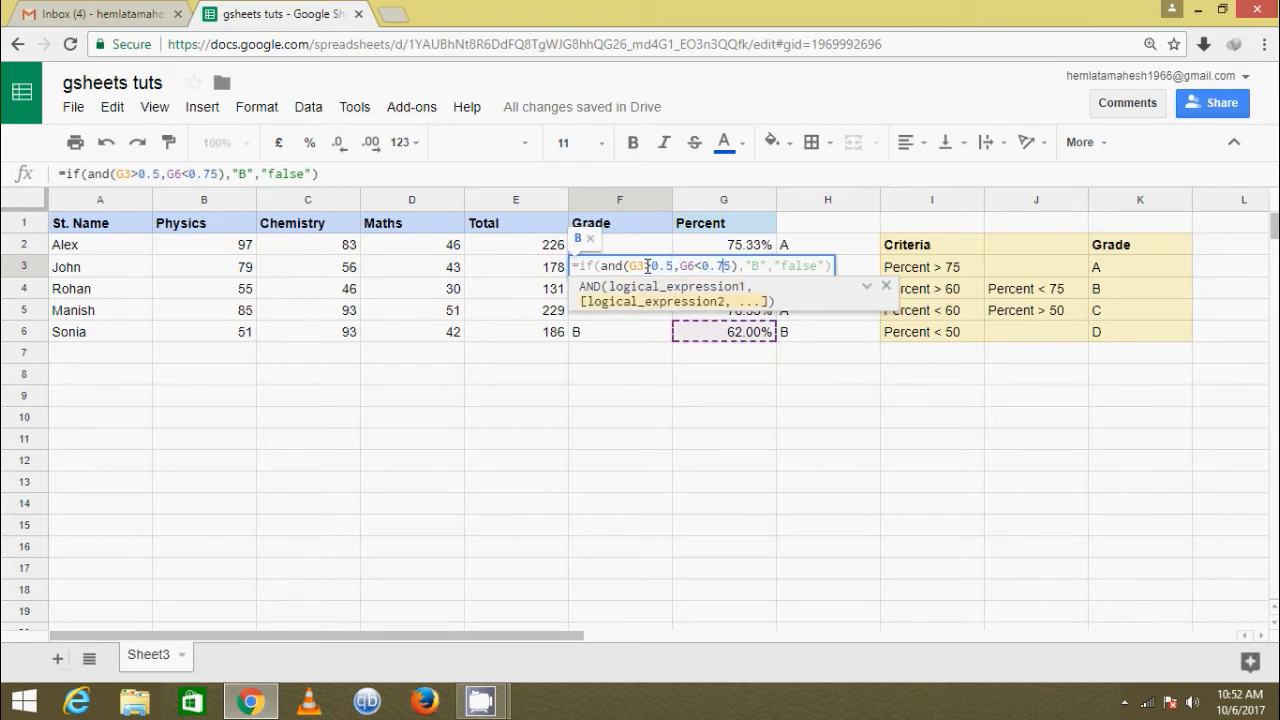
key(BackSpace)
key(BackSpace)
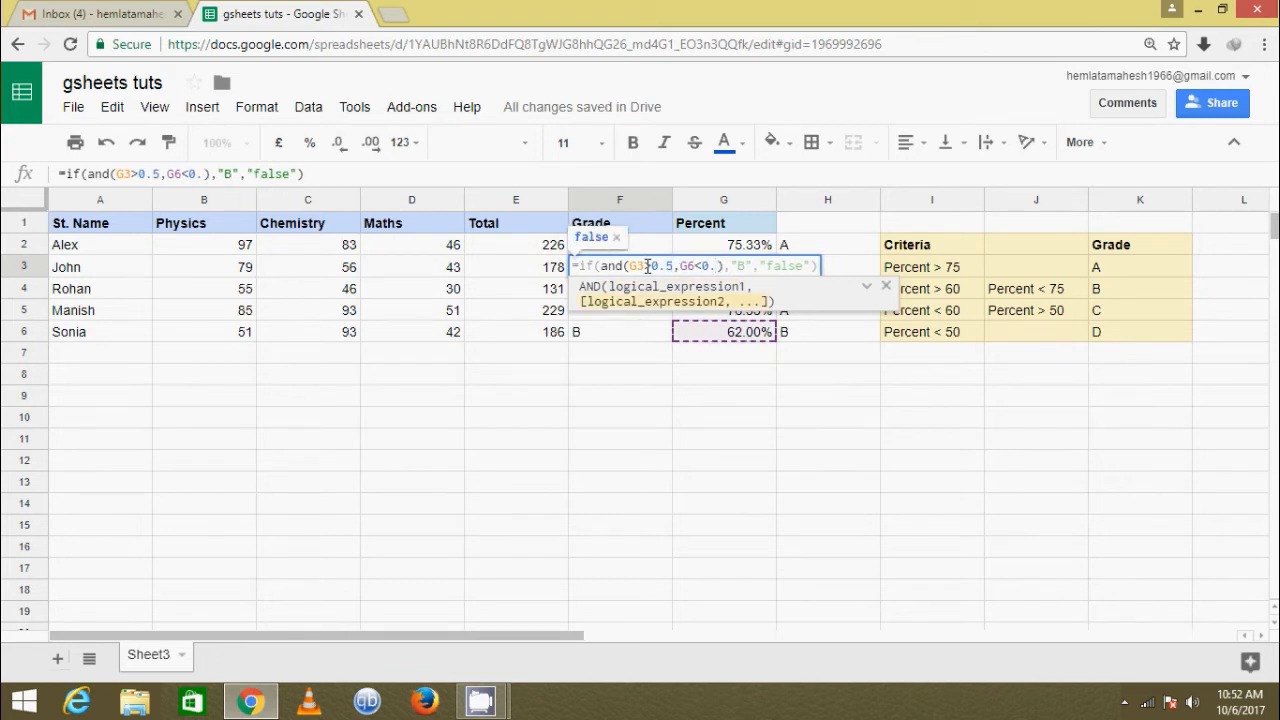
text(6)
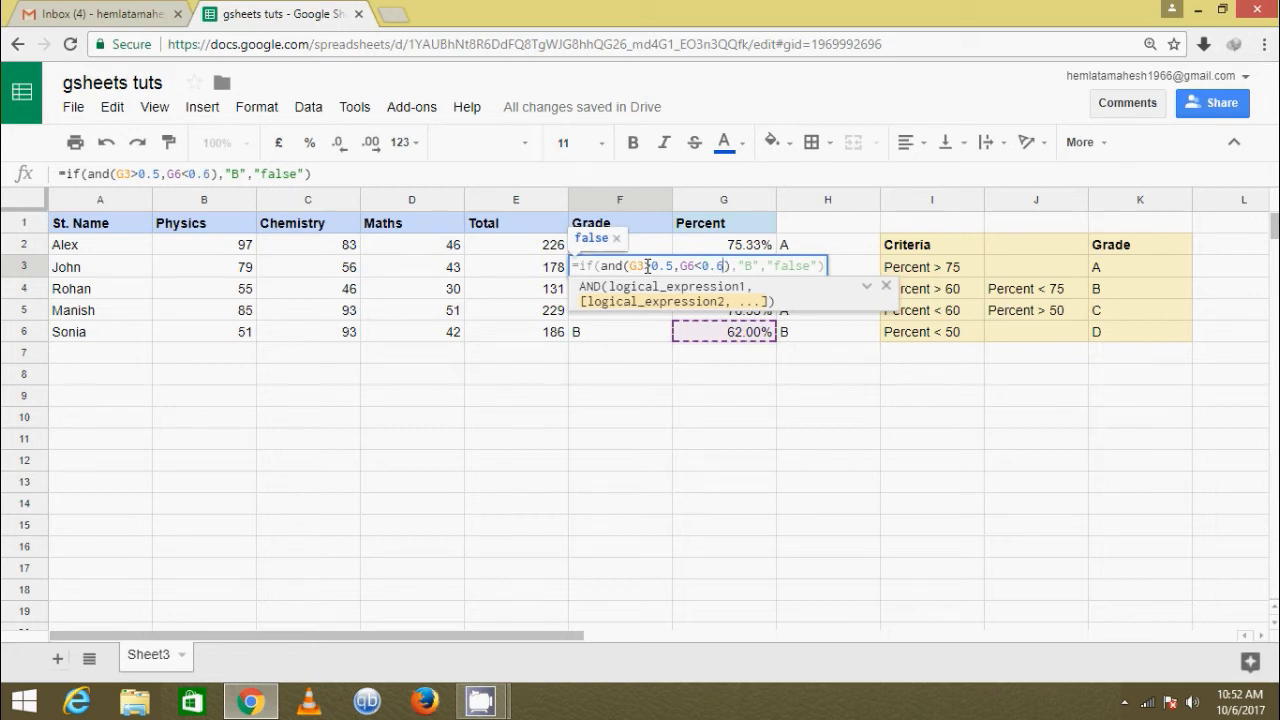
- Change the true value in F3's IF formula to "C" and commit the formula
key(Right)
key(Right)
key(Right)
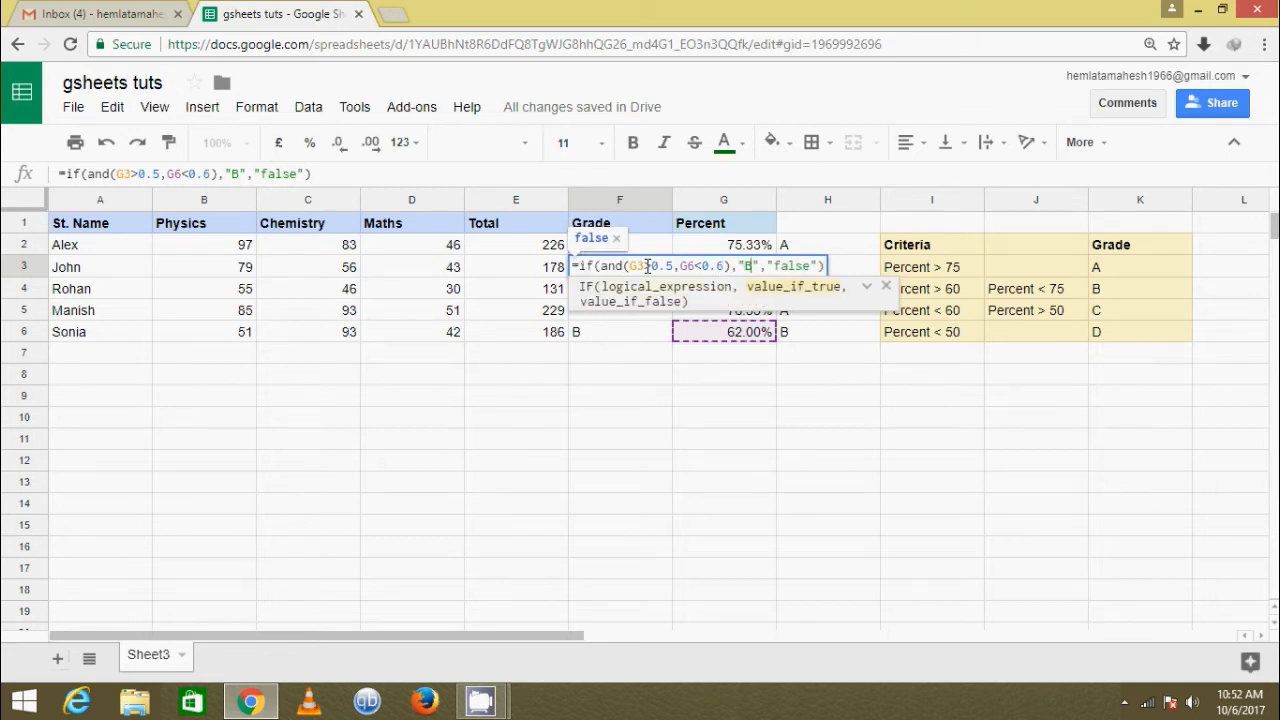
key(BackSpace)
text(C)
key(Return)
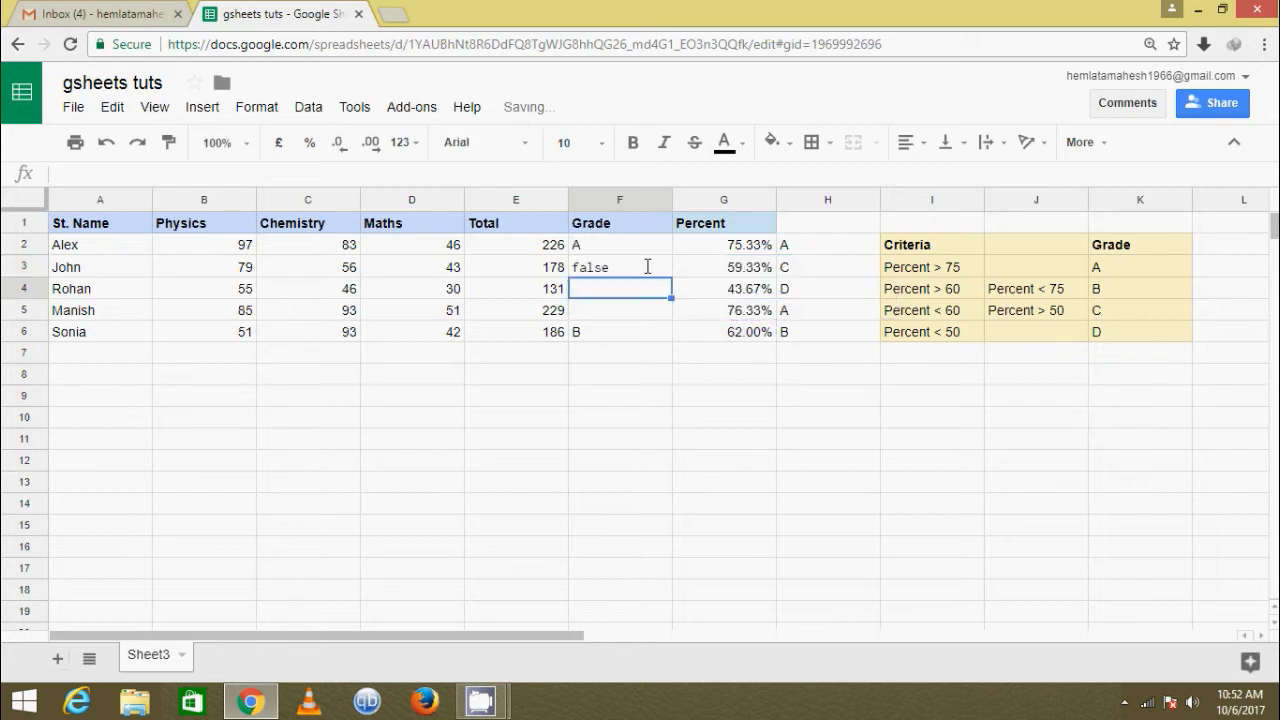
- Correct the cell reference in the second AND condition of F3's formula to G3
double_click(647, 267)
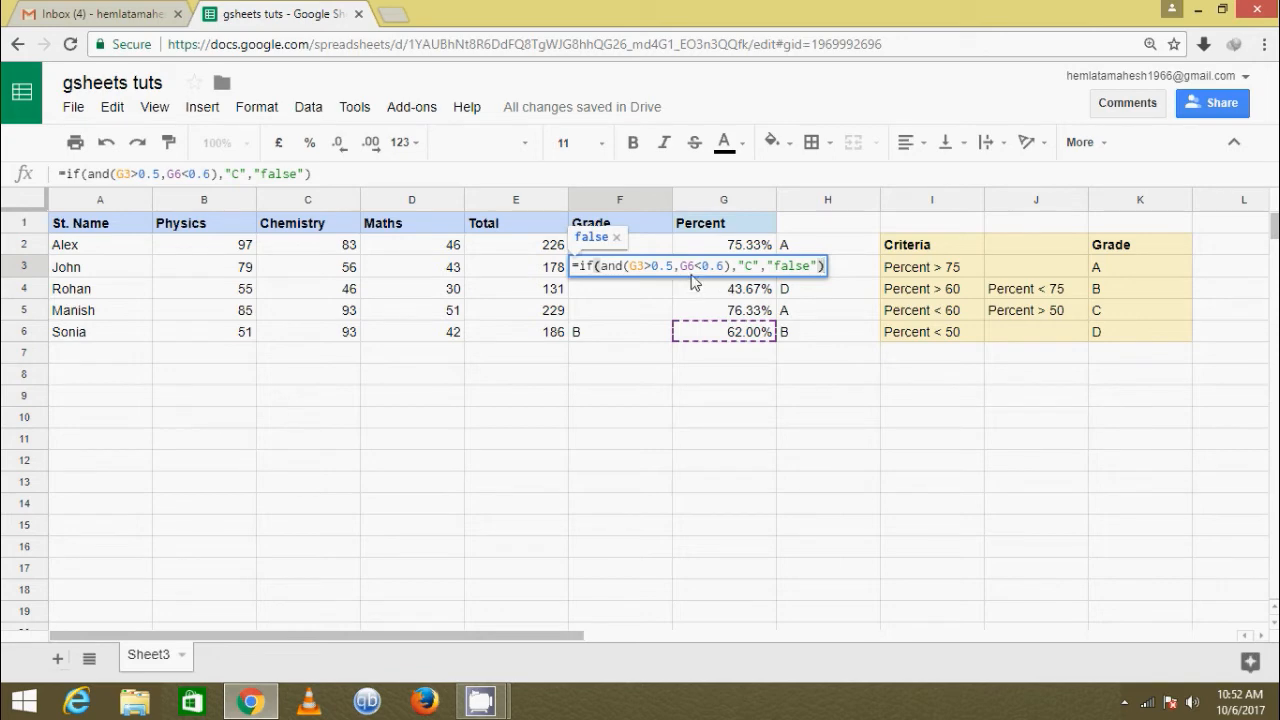
click(692, 265)
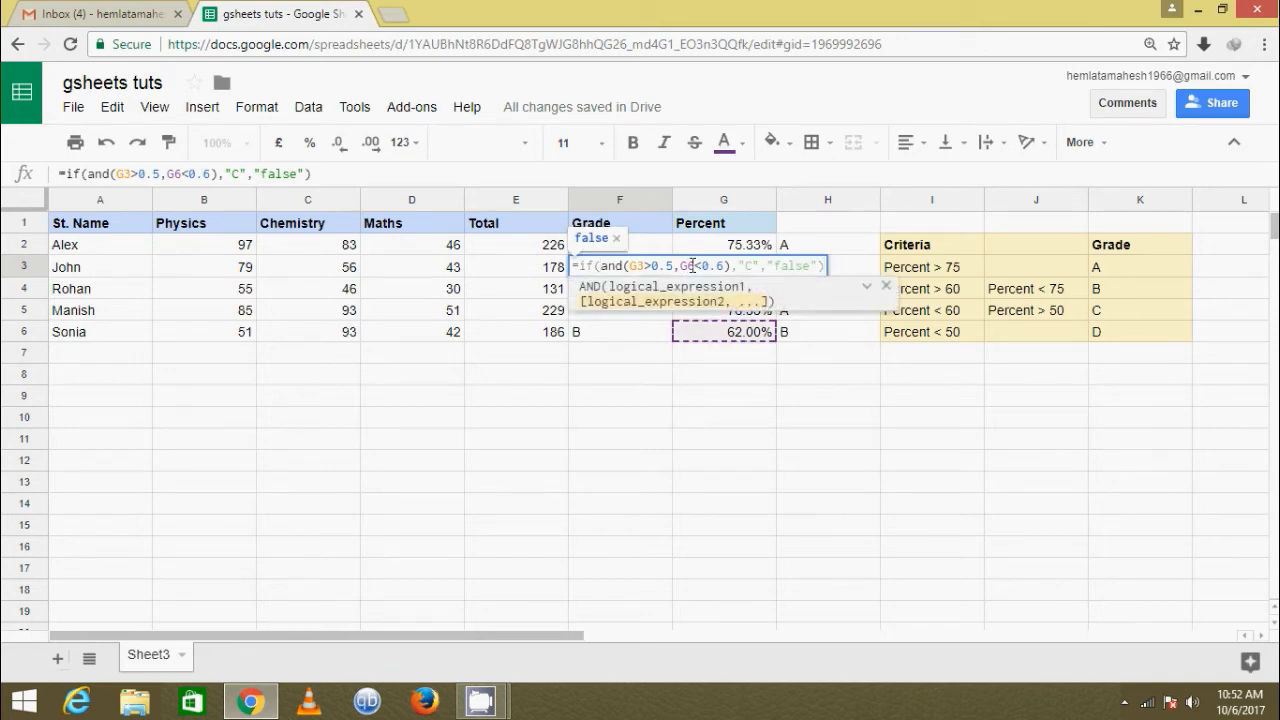
key(BackSpace)
key(BackSpace)
text(G3)
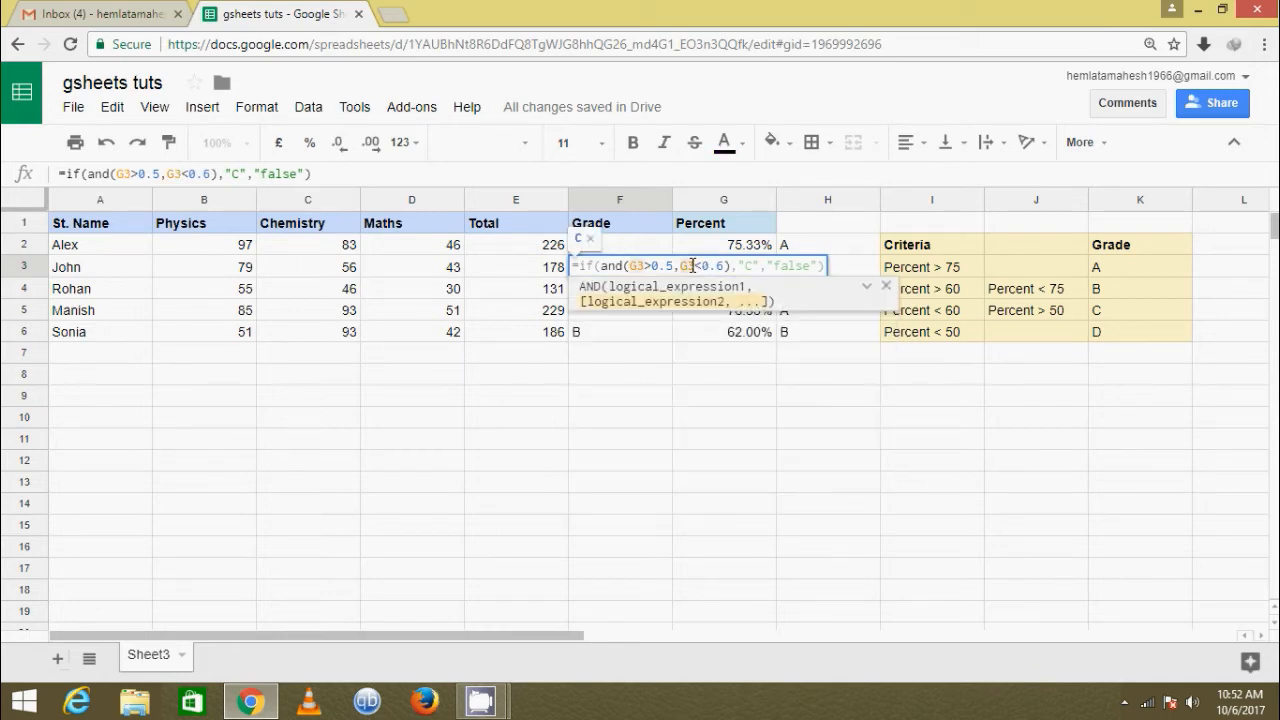
key(Return)
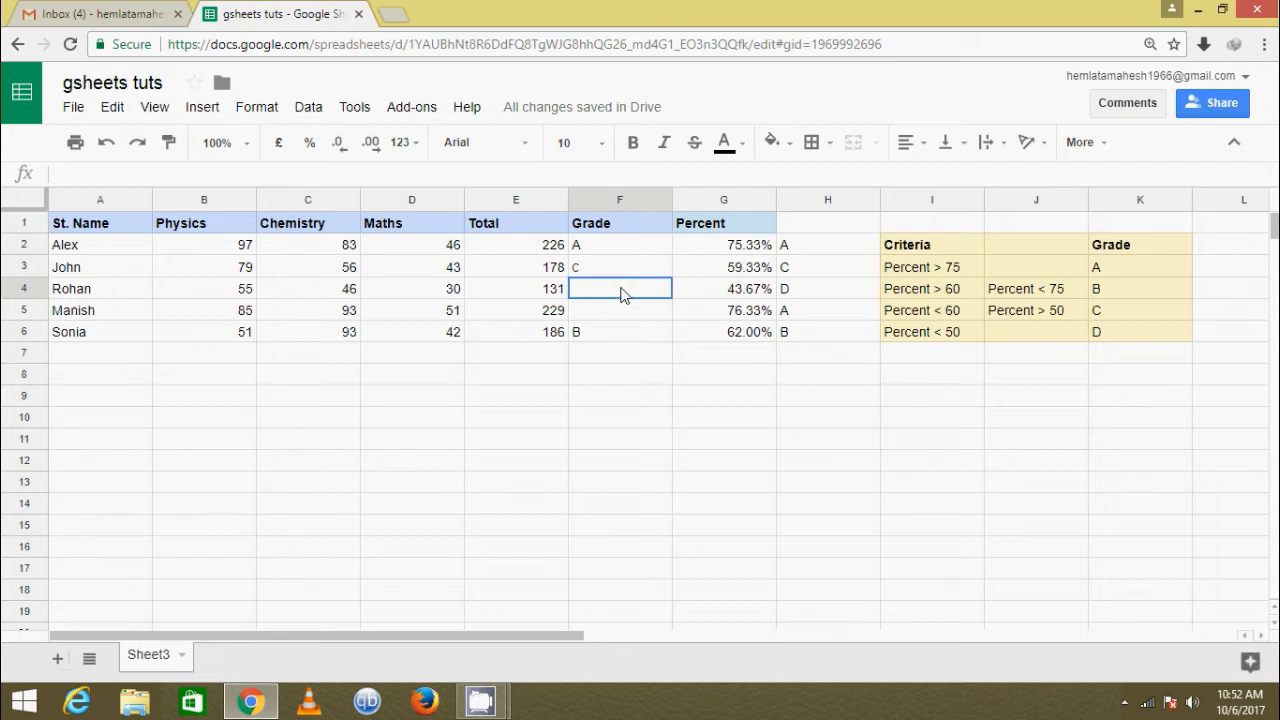
- Enter the formula =if(G4<0.5,"D","false") in Grade cell F4
text(=if()
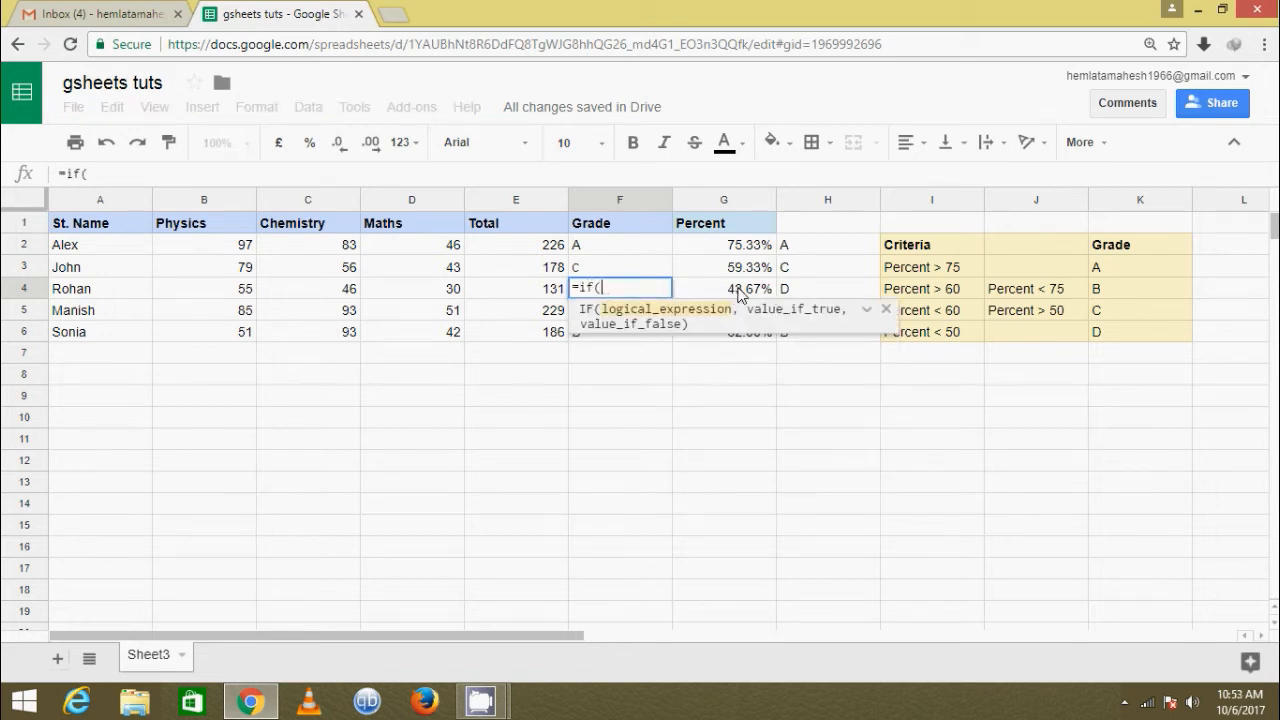
click(733, 293)
text(<)
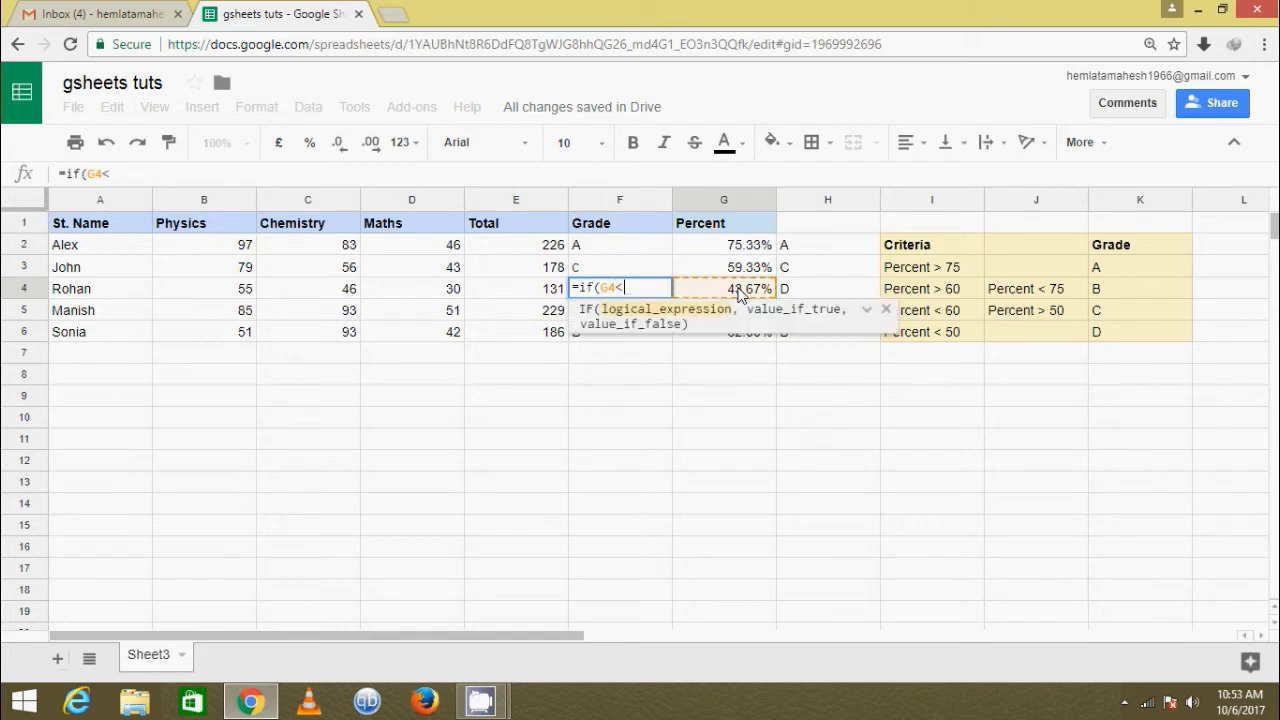
text(0.5)
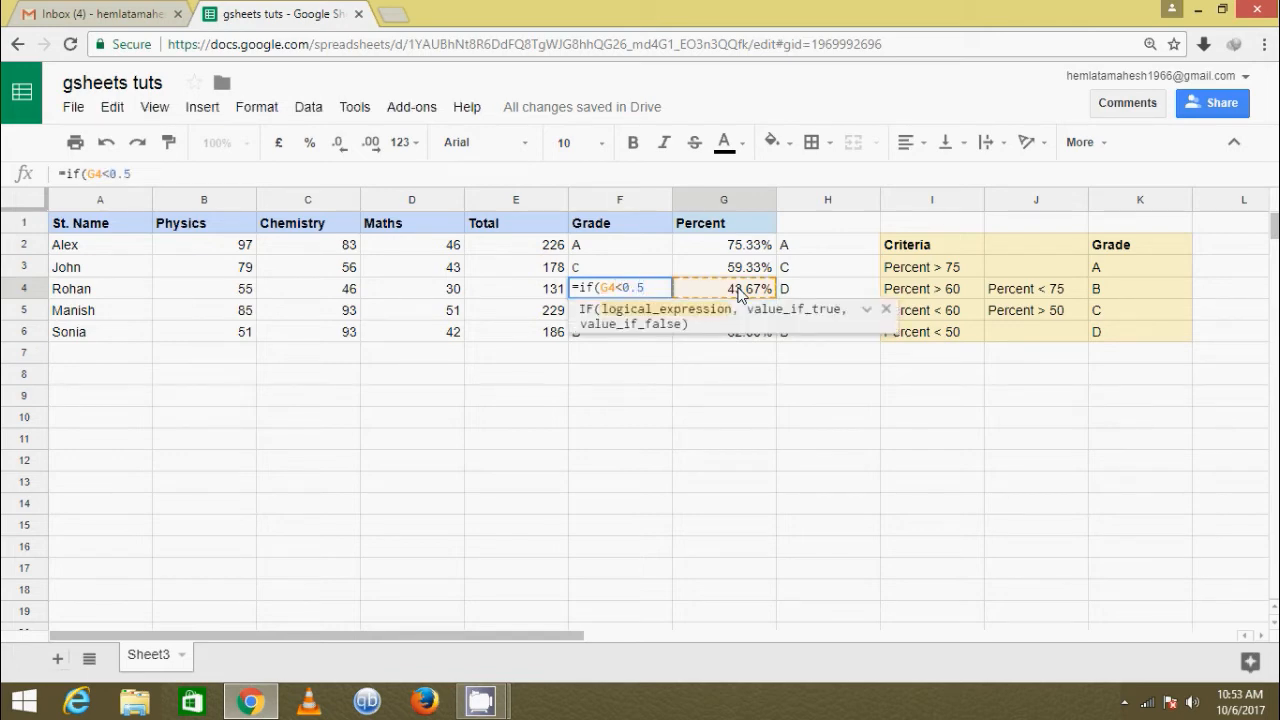
text(,"D",)
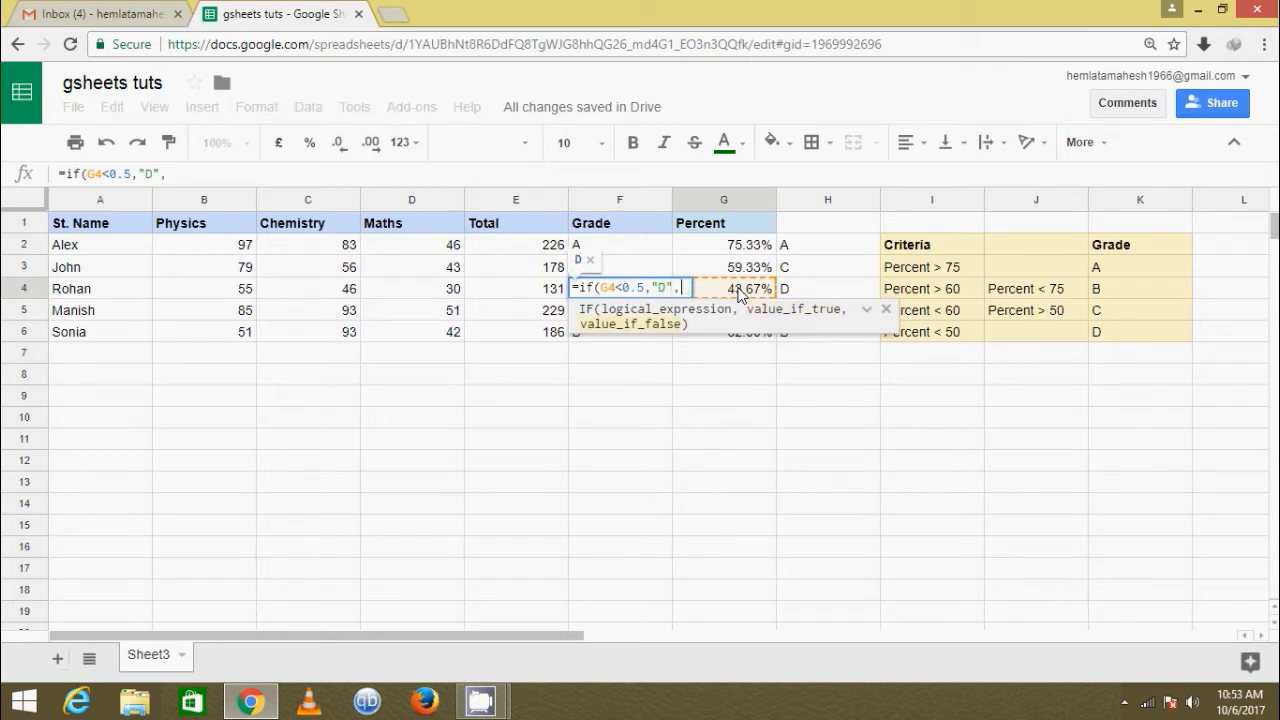
text(""false)
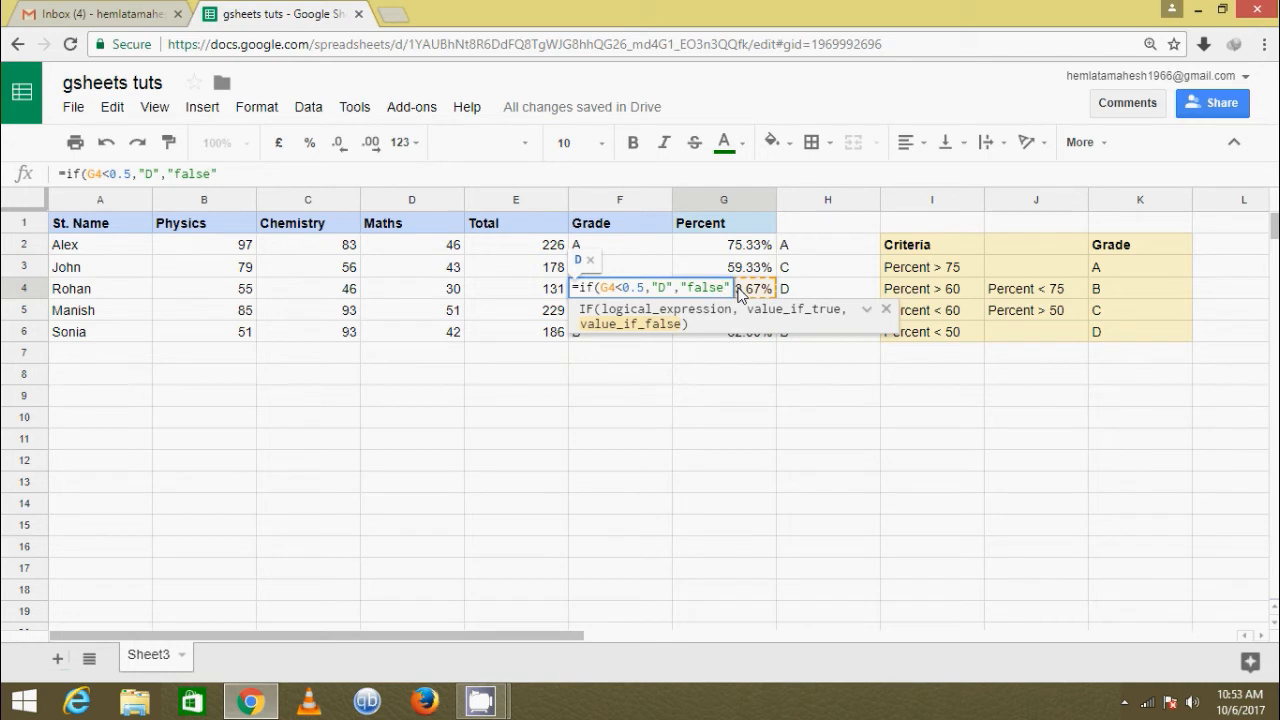
text())
key(Return)
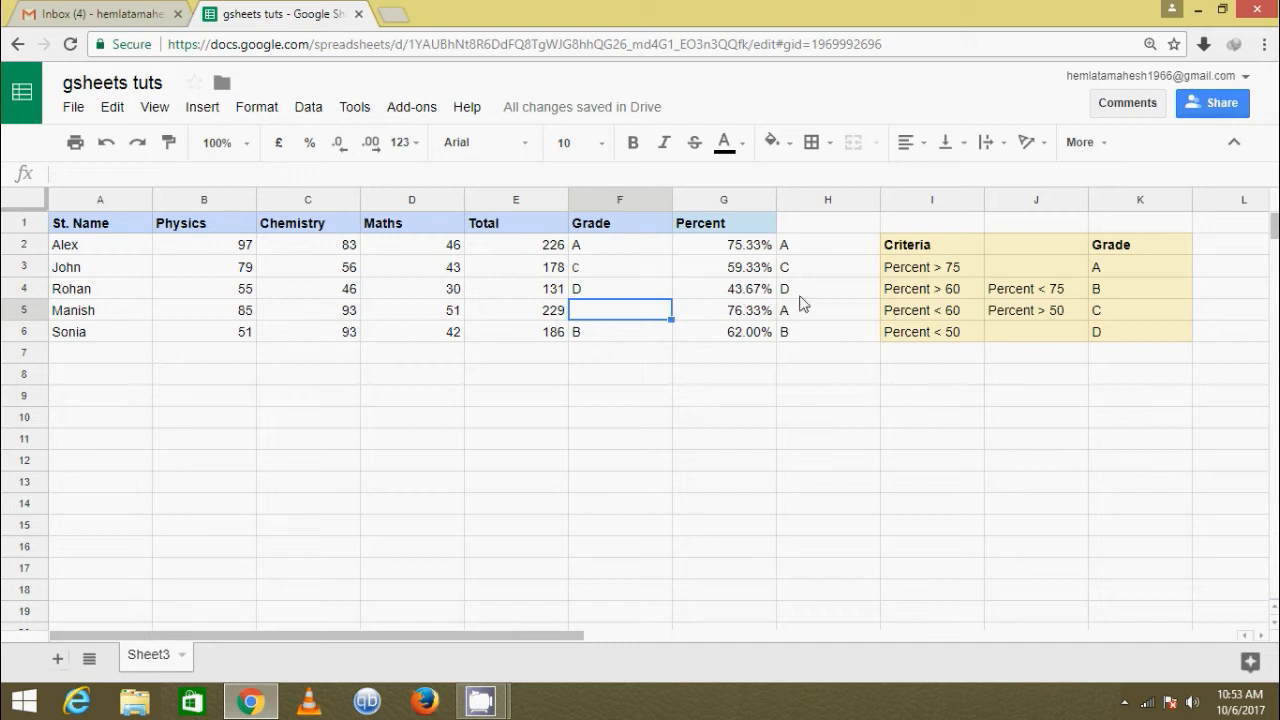
- Review the IF formula in Grade cell F2
click(636, 248)
double_click(636, 248)
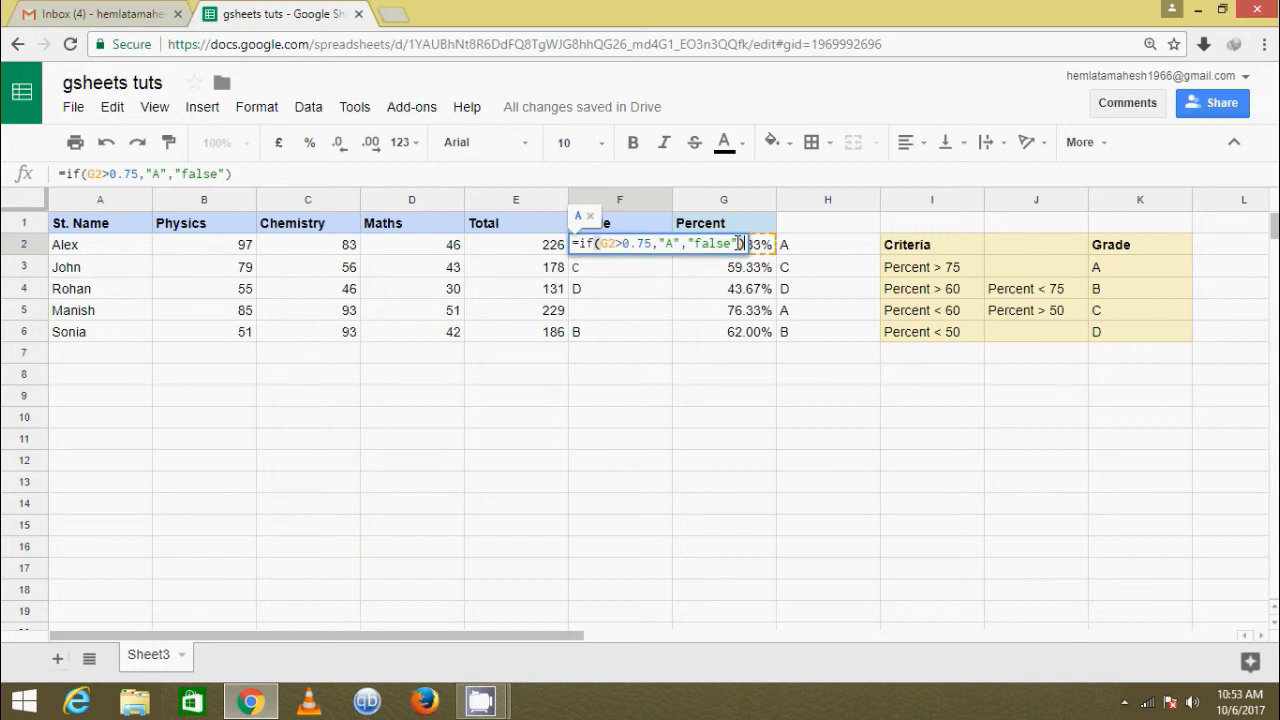
key(Return)
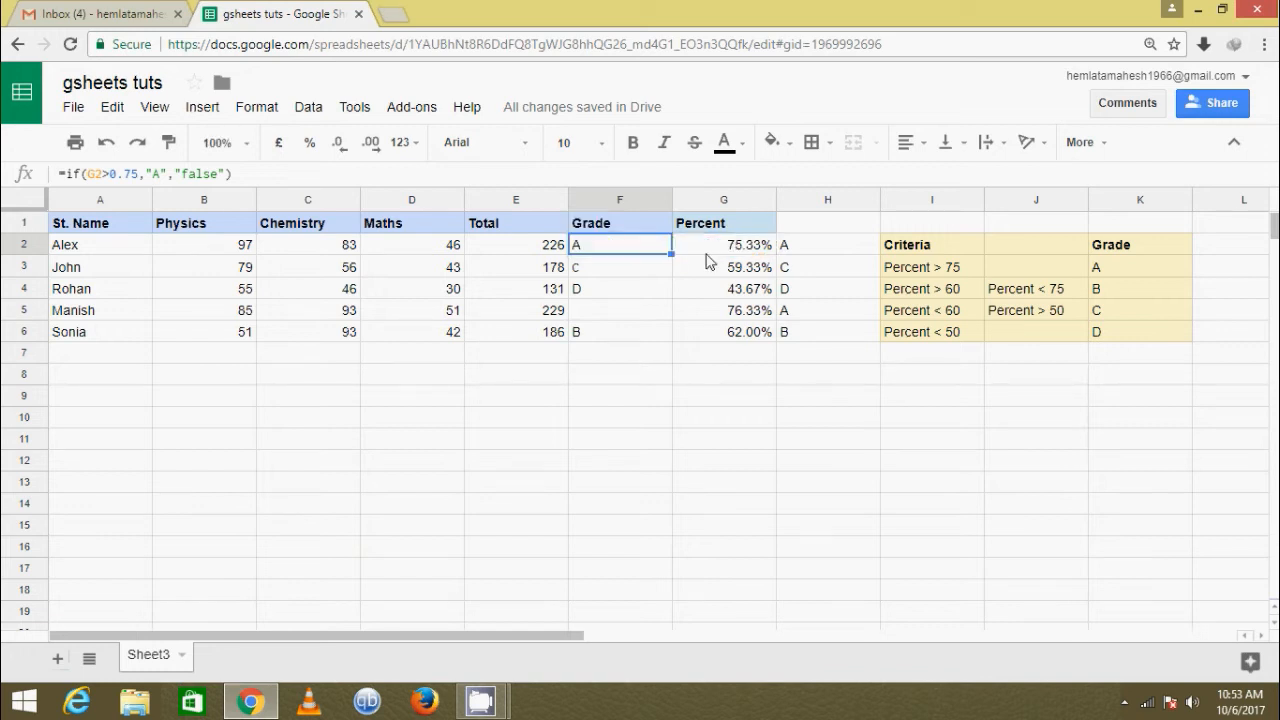
- Copy F3's IF expression without its equals sign and paste it over the "false" value in F2's formula
double_click(612, 268)
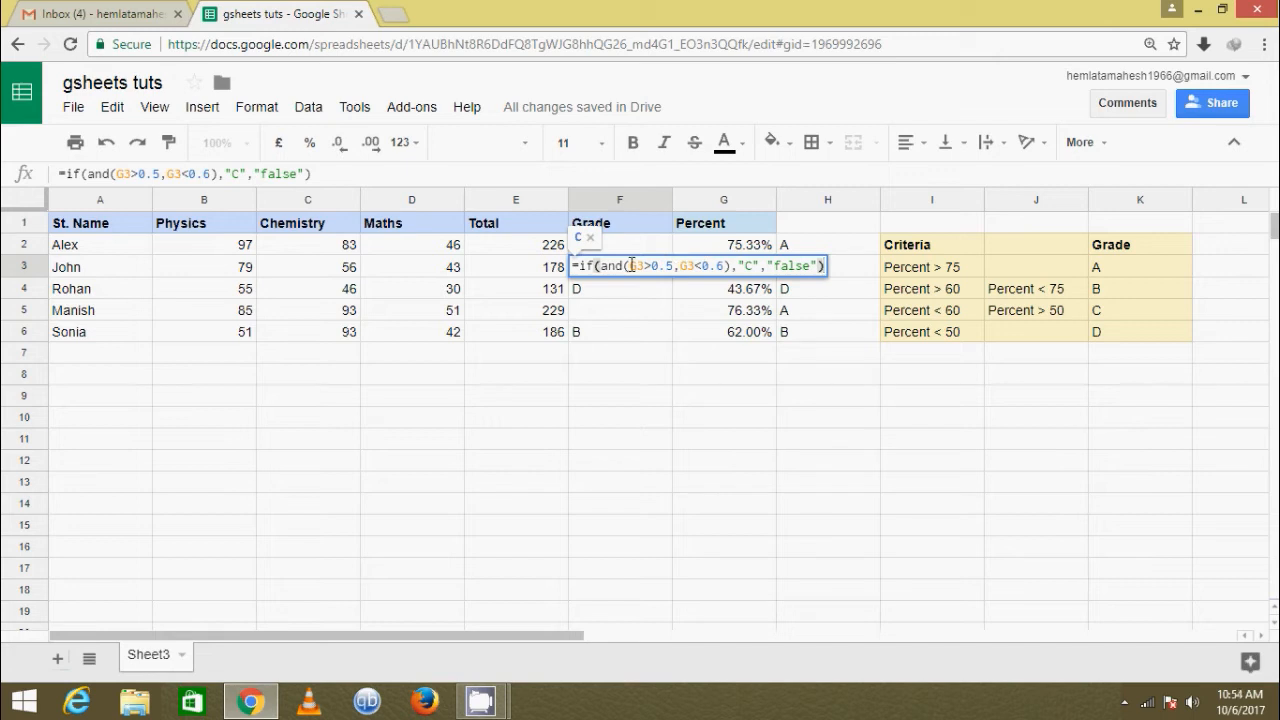
drag(581, 266, 828, 266)
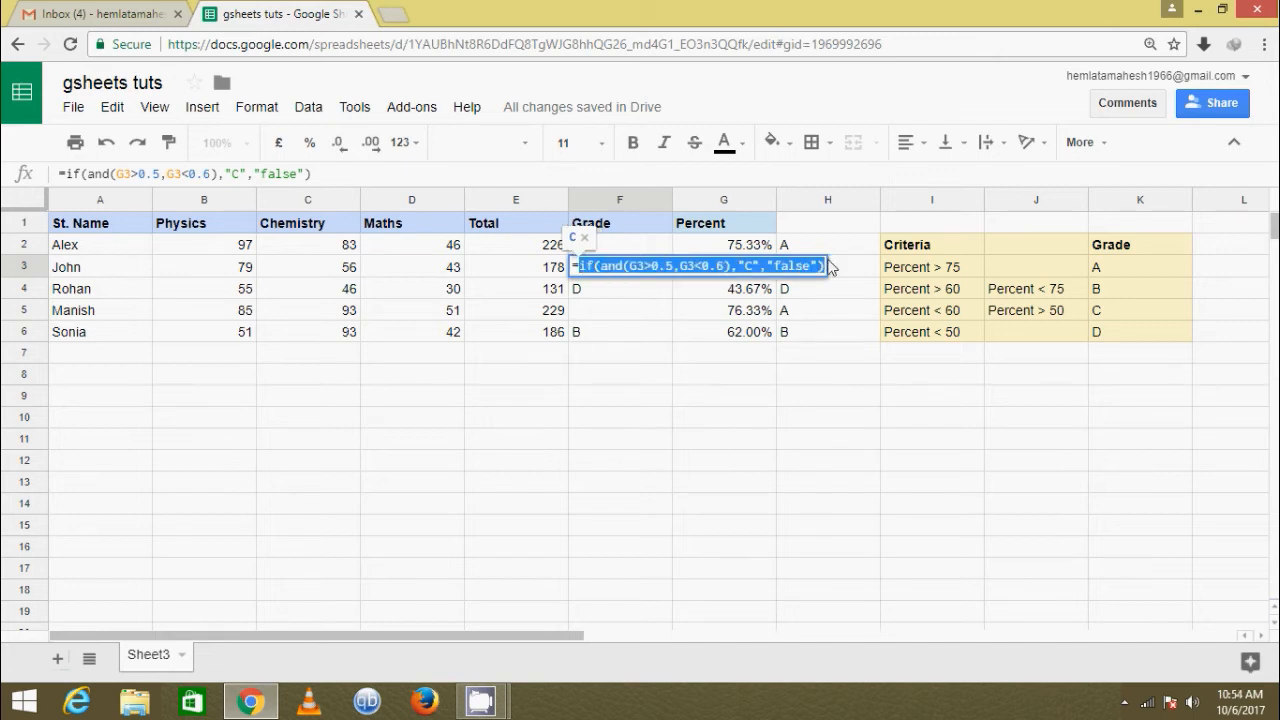
key(Escape)
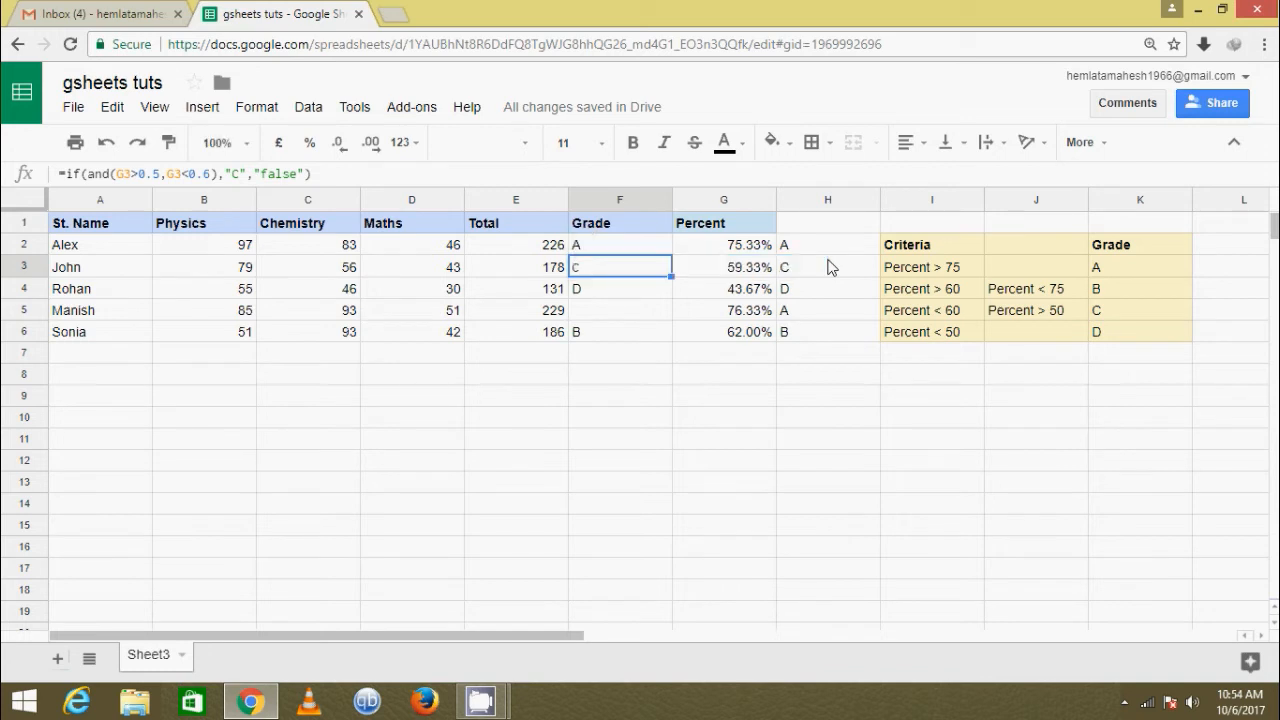
double_click(646, 248)
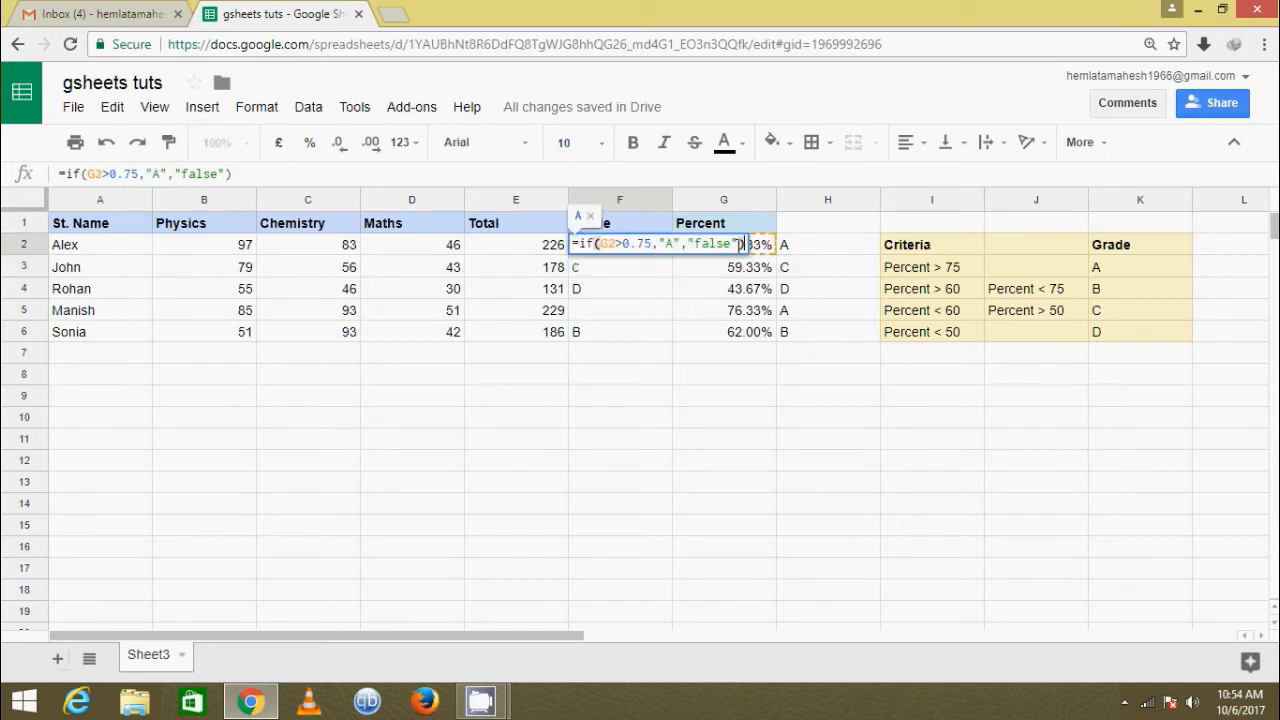
drag(741, 244, 688, 246)
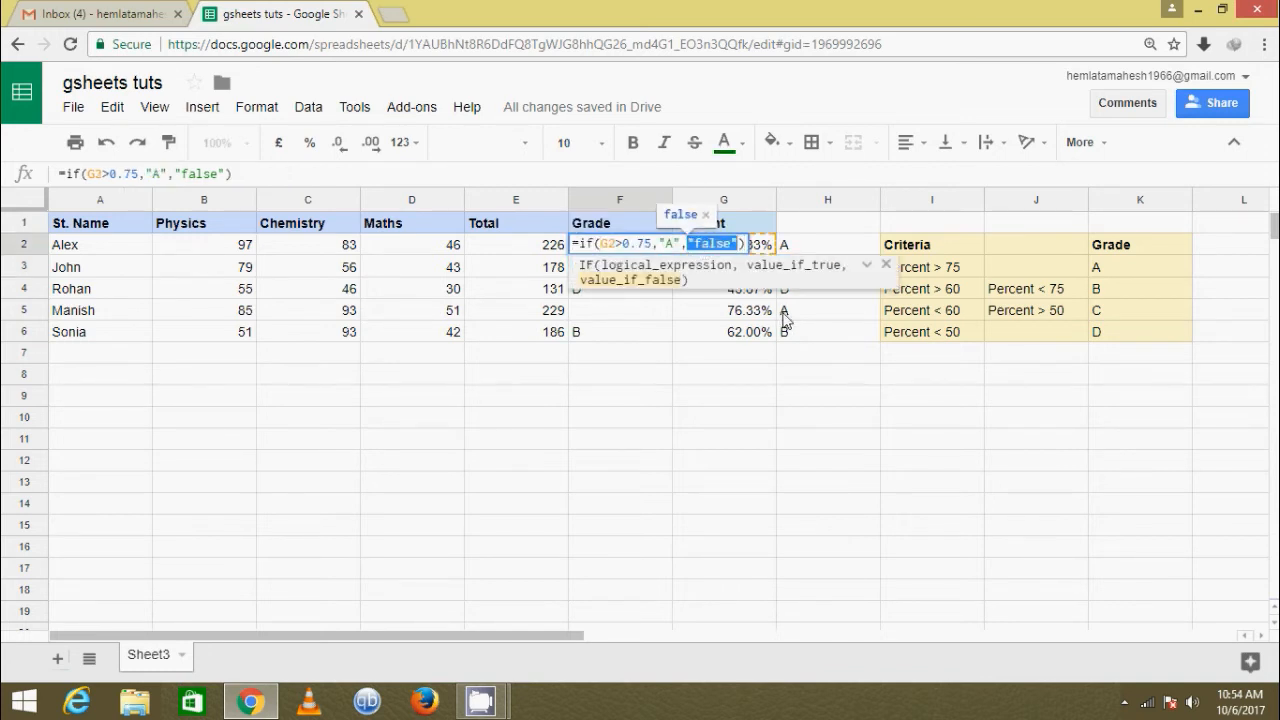
key(ctrl+v)
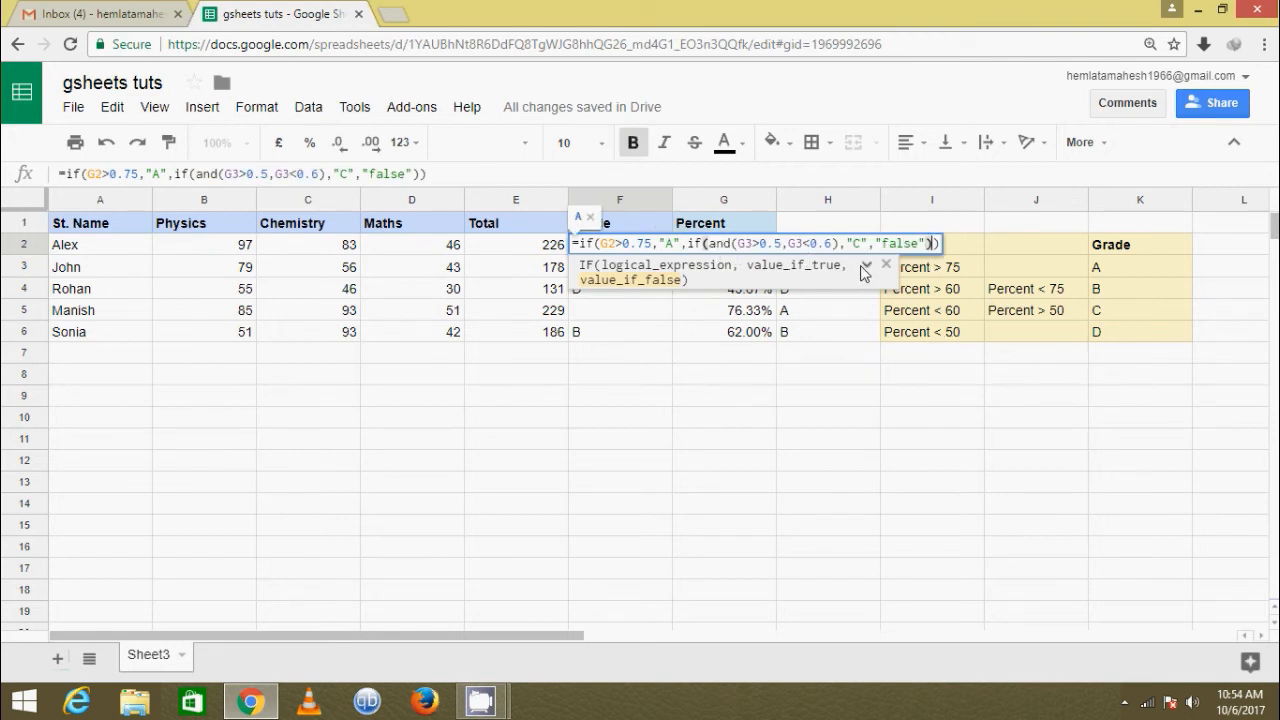
- Change both cell references in the nested AND of F2's formula to G2 and commit the formula
click(755, 243)
key(BackSpace)
text(2)
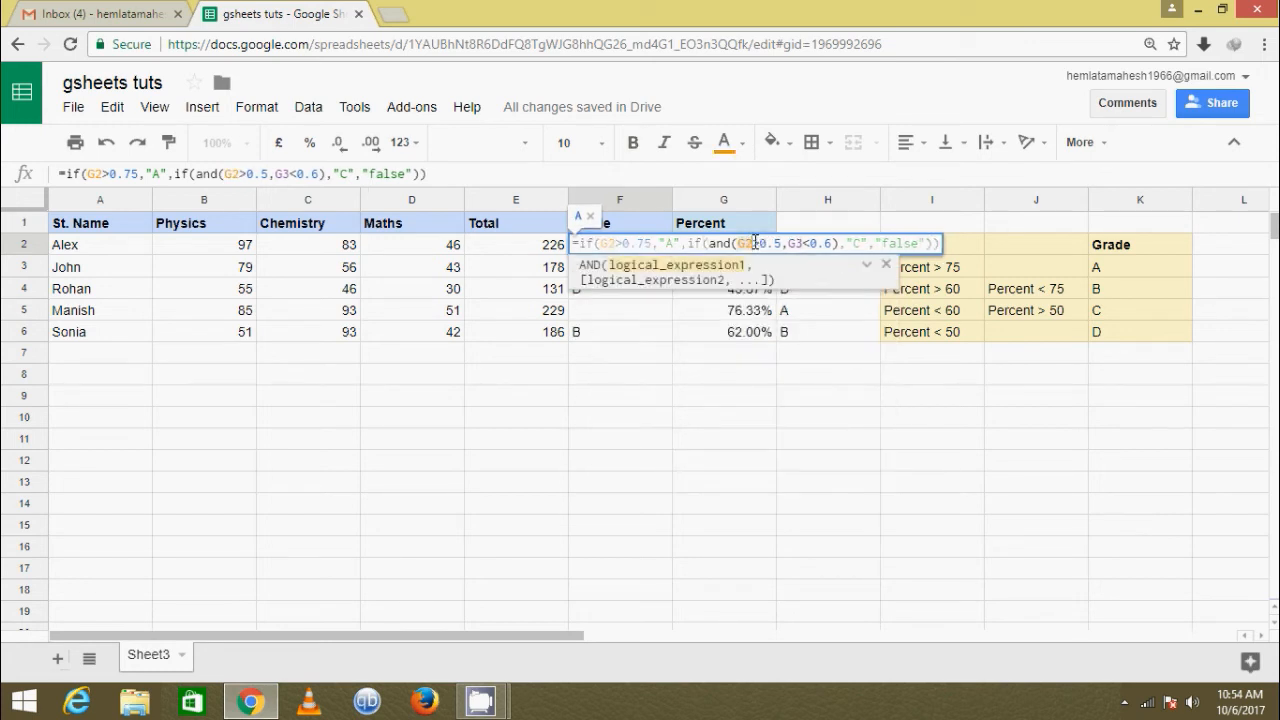
key(Right)
key(Right)
key(Right)
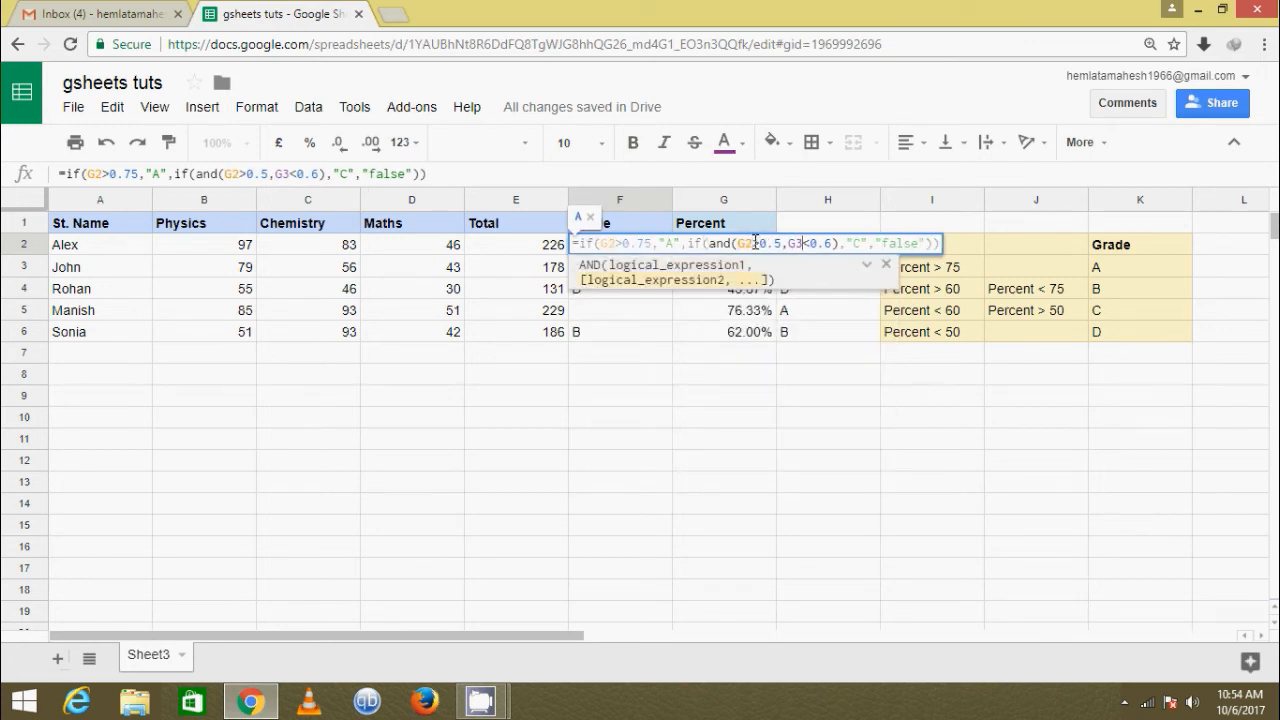
key(BackSpace)
text(2)
key(Right)
key(Right)
key(Right)
key(Right)
key(Right)
key(Right)
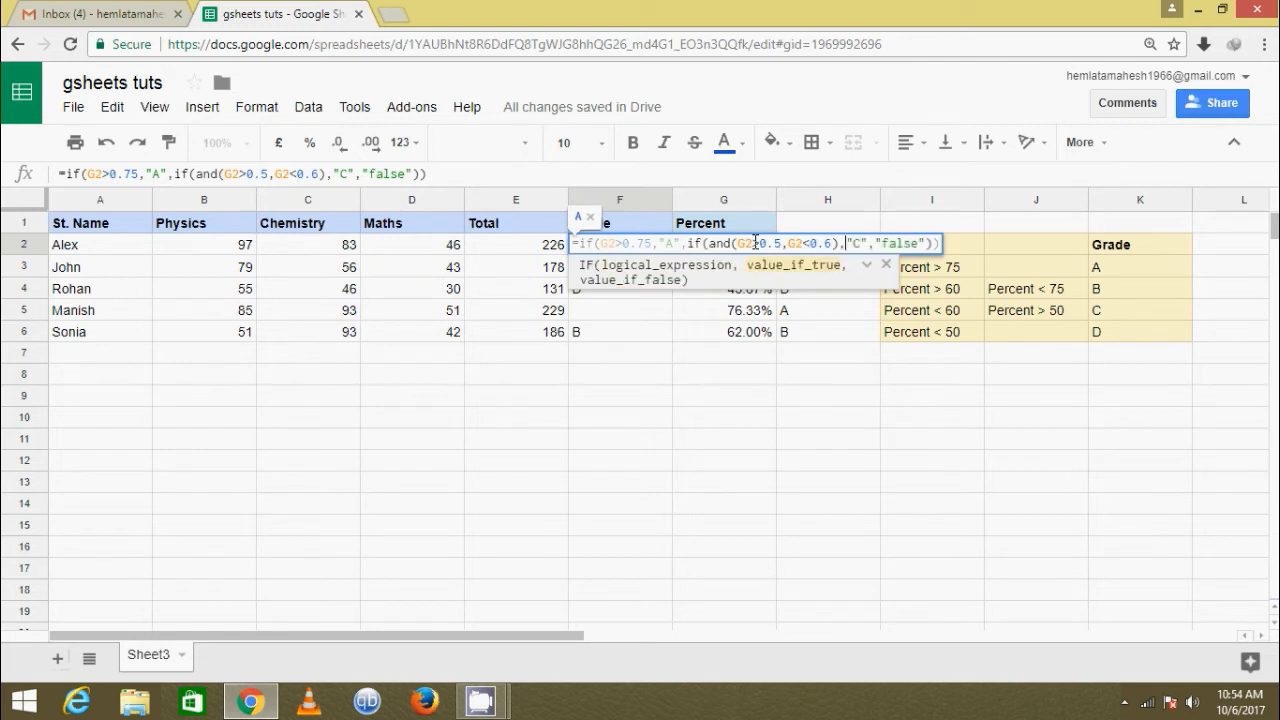
key(Return)
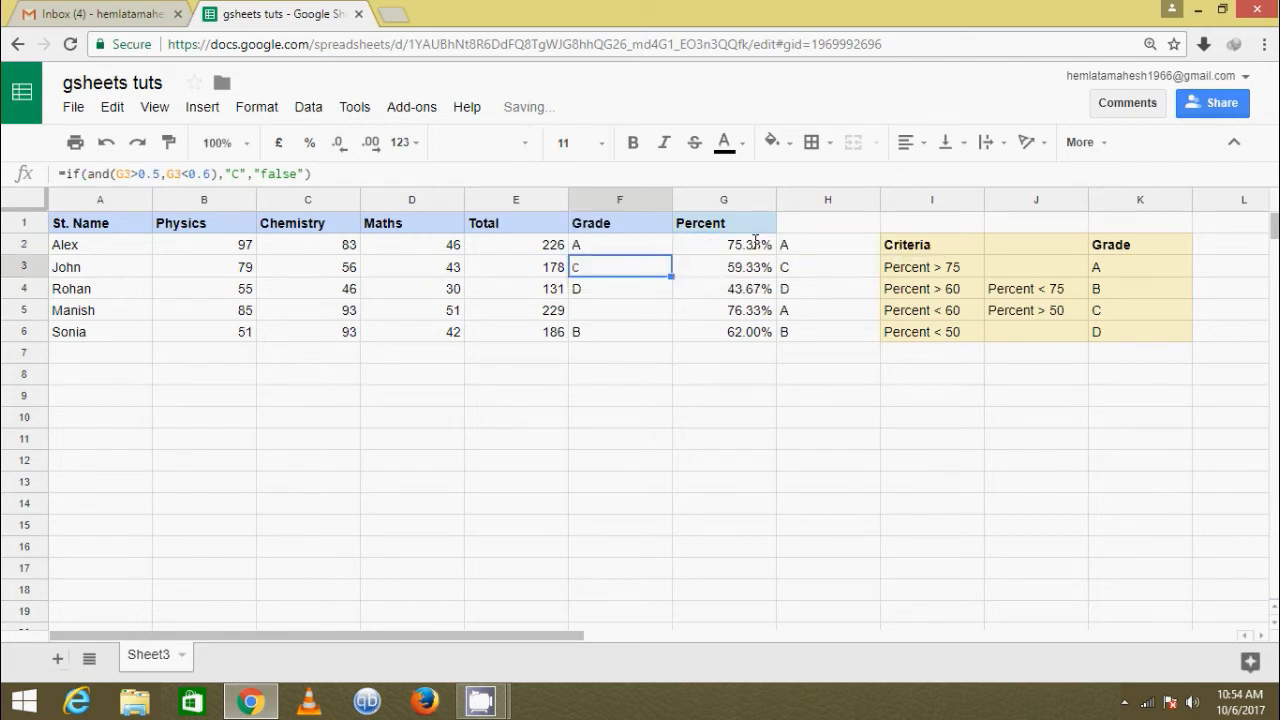
- Review the Grade formulas in F2, F3 and F4, including F4's IF expression after the equals sign
click(607, 246)
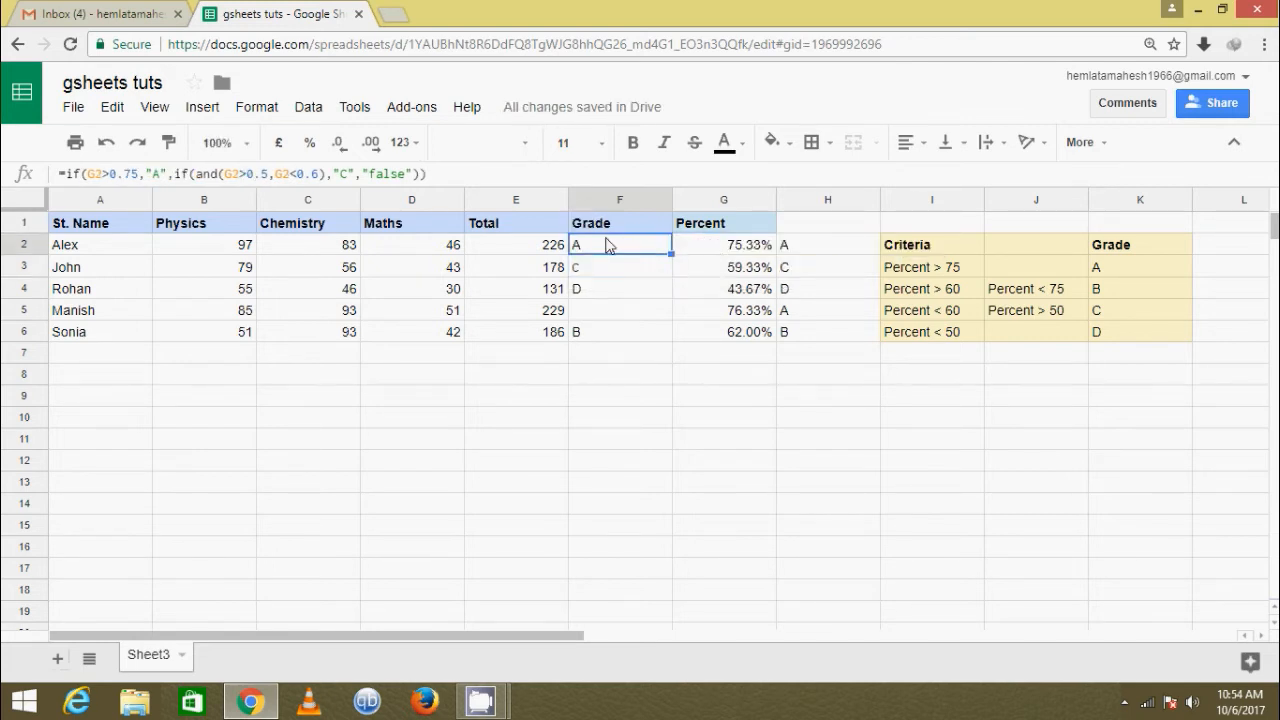
click(607, 271)
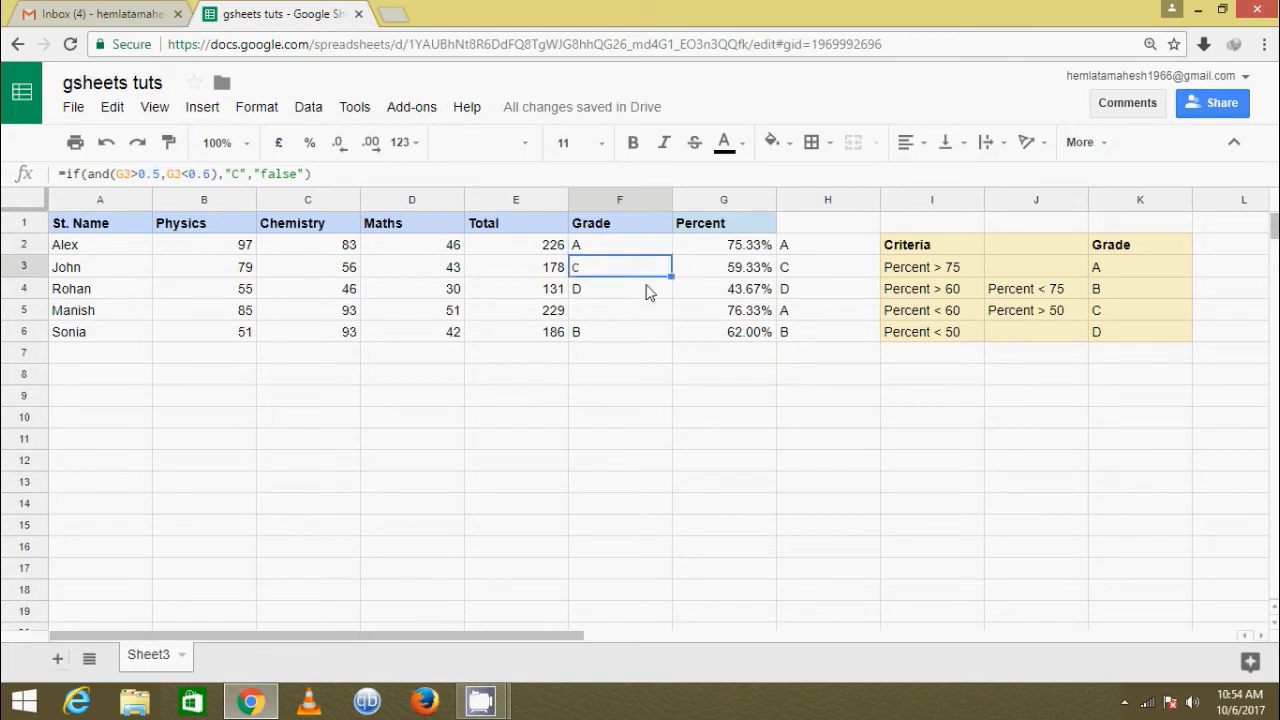
click(651, 298)
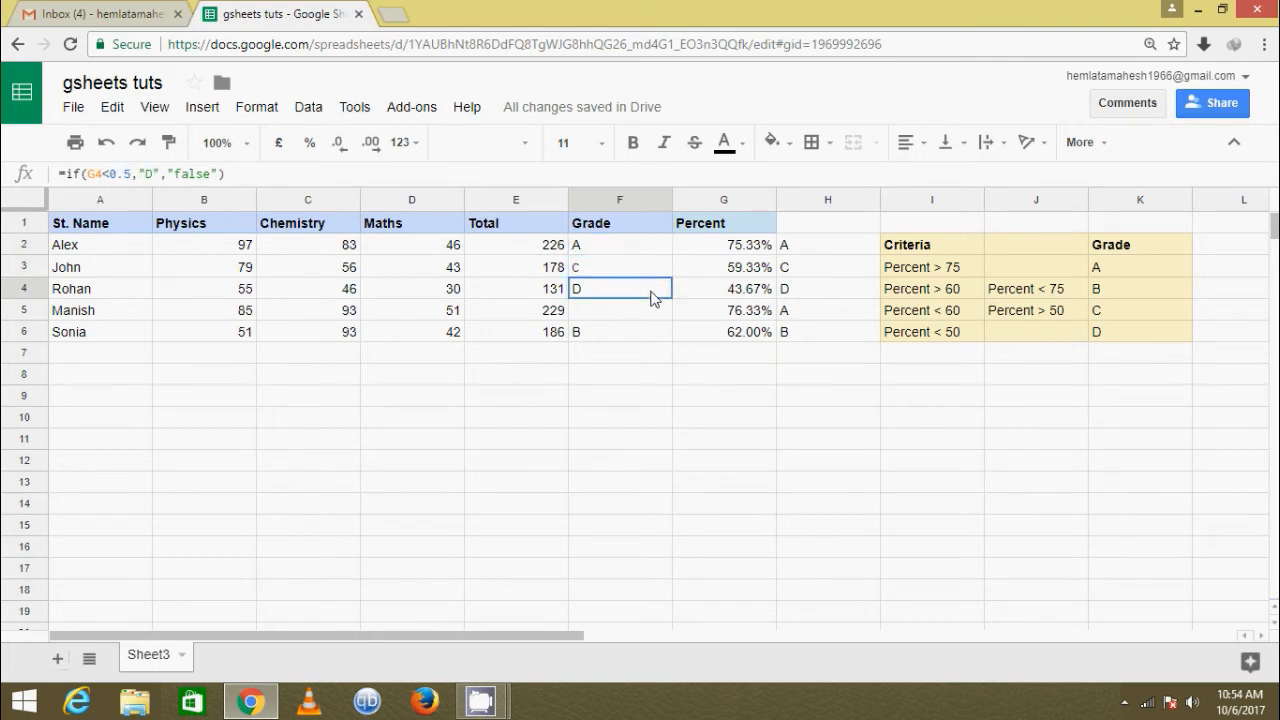
double_click(651, 298)
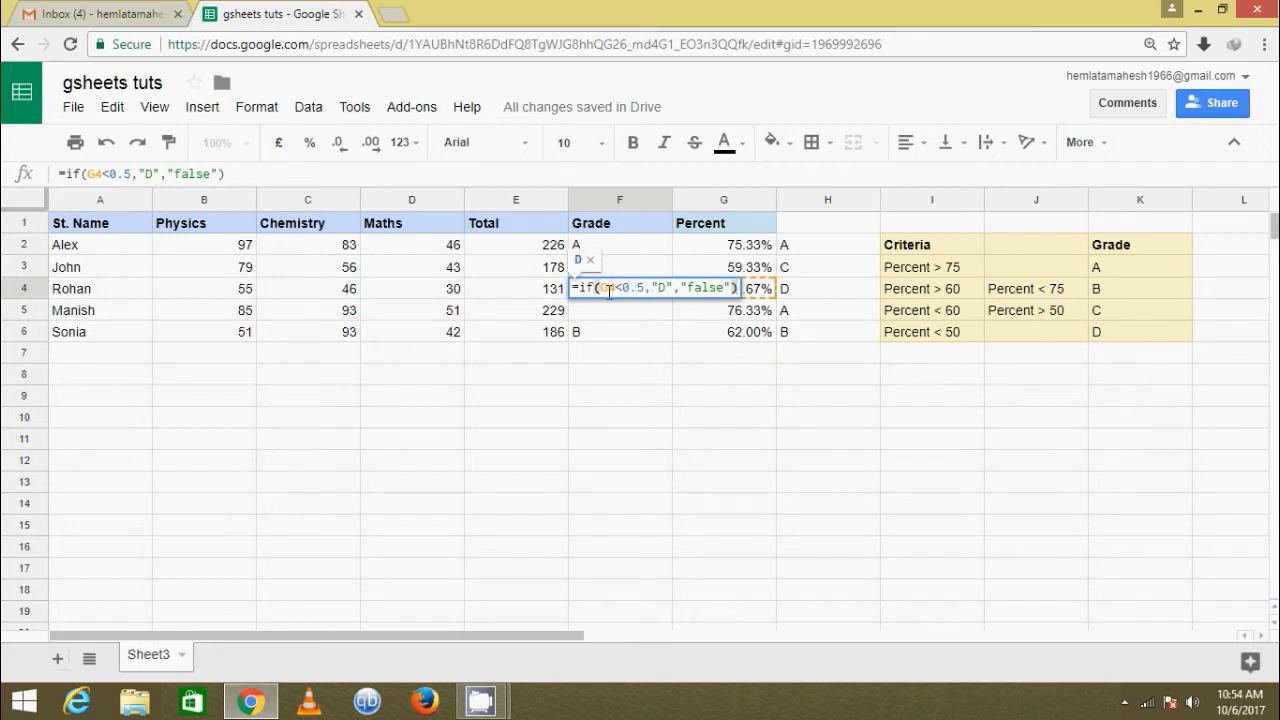
drag(578, 288, 739, 289)
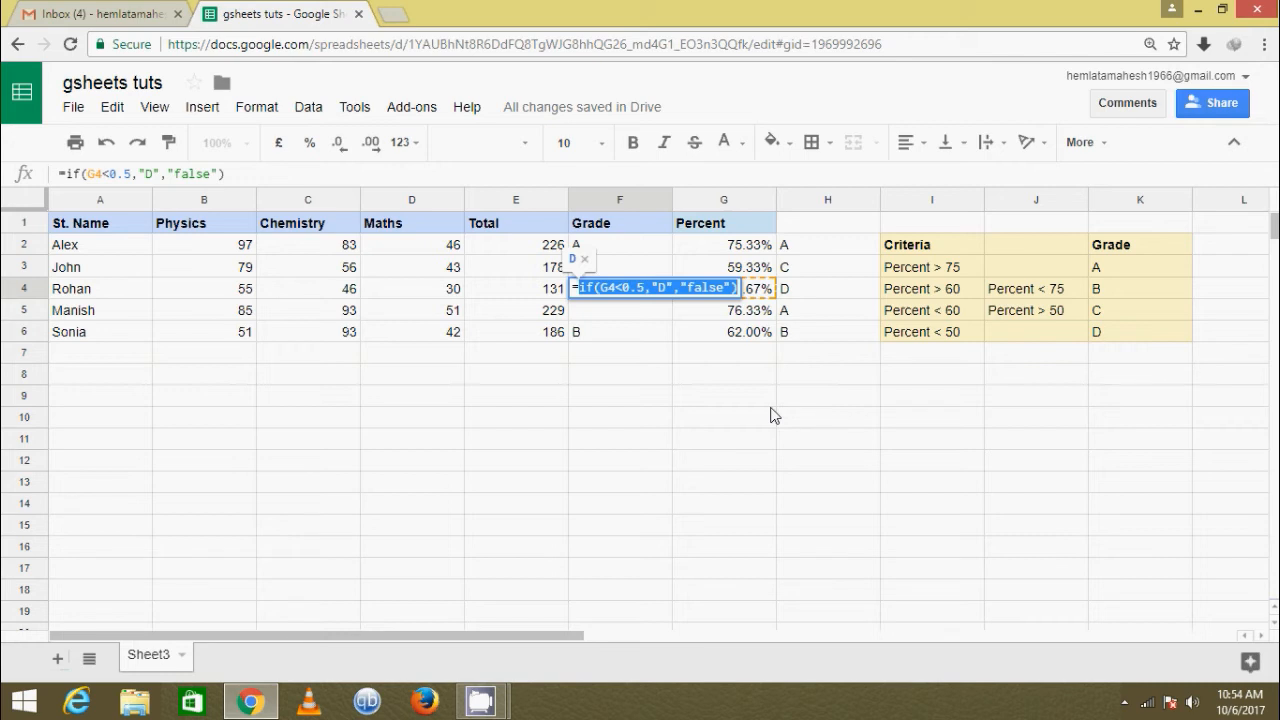
key(Escape)
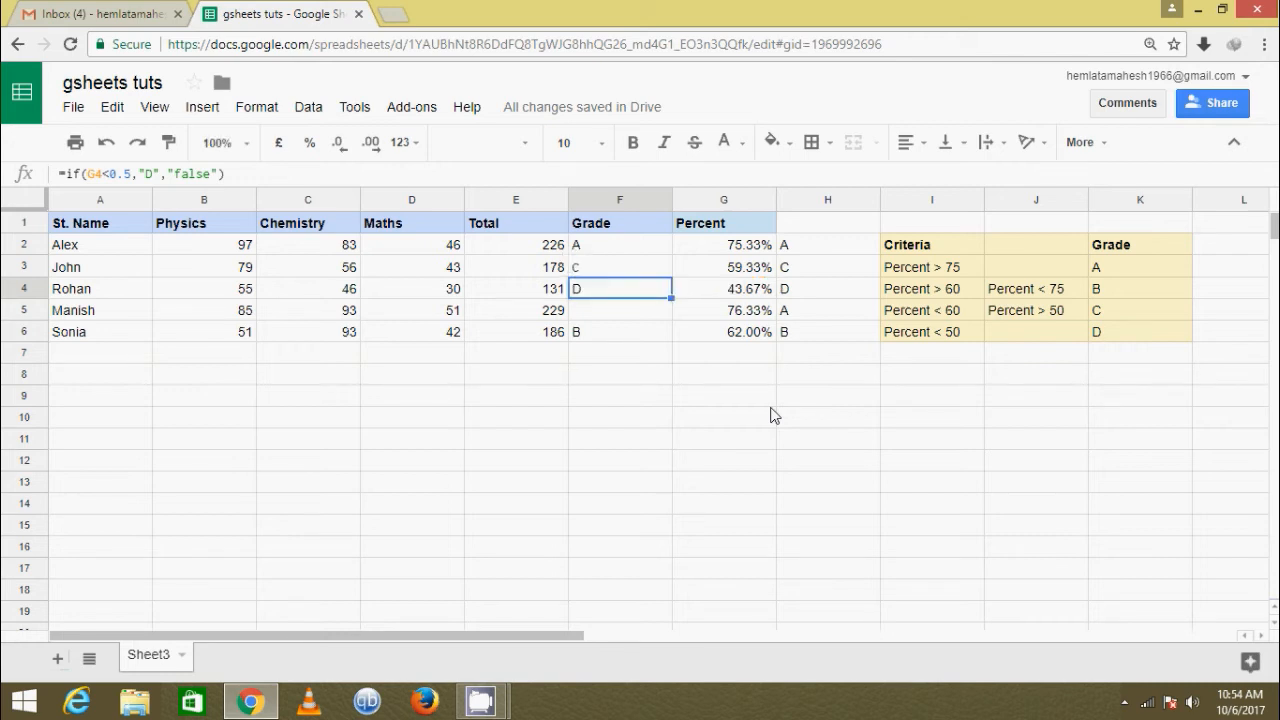
- Copy F6's IF expression without its equals sign and paste it over the "false" value in F2's formula
double_click(593, 332)
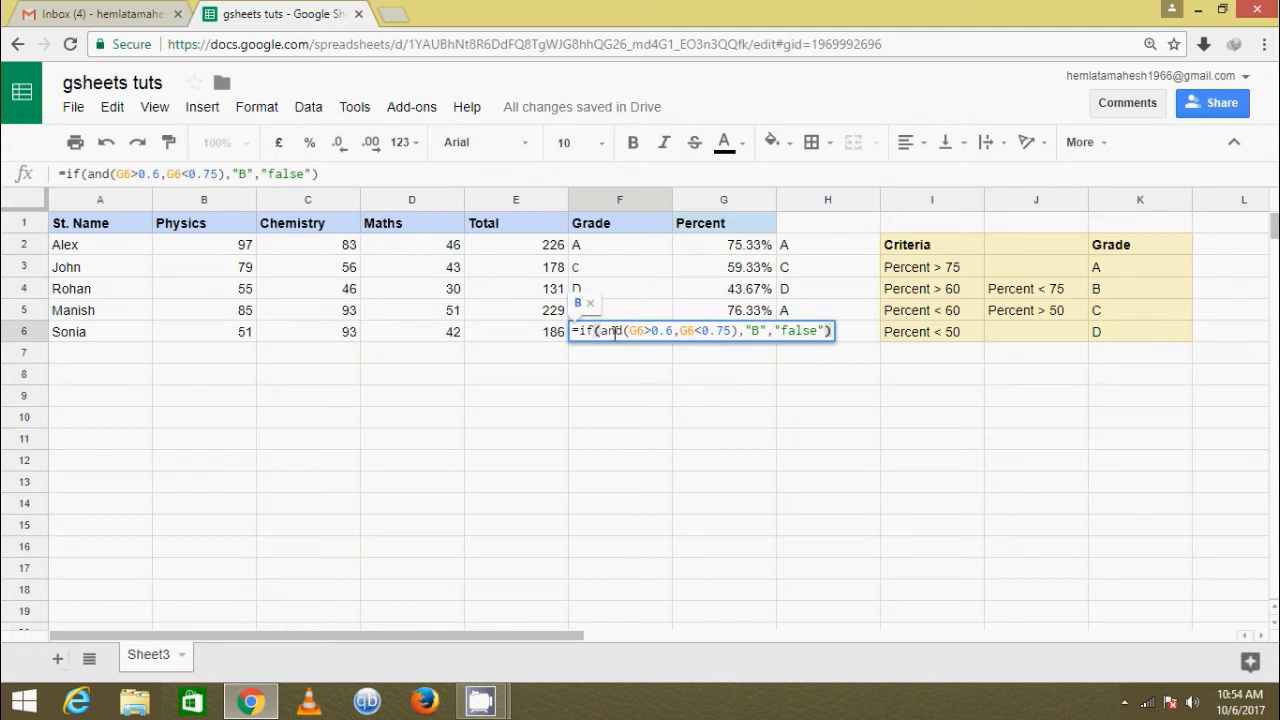
drag(578, 330, 842, 350)
key(ctrl+c)
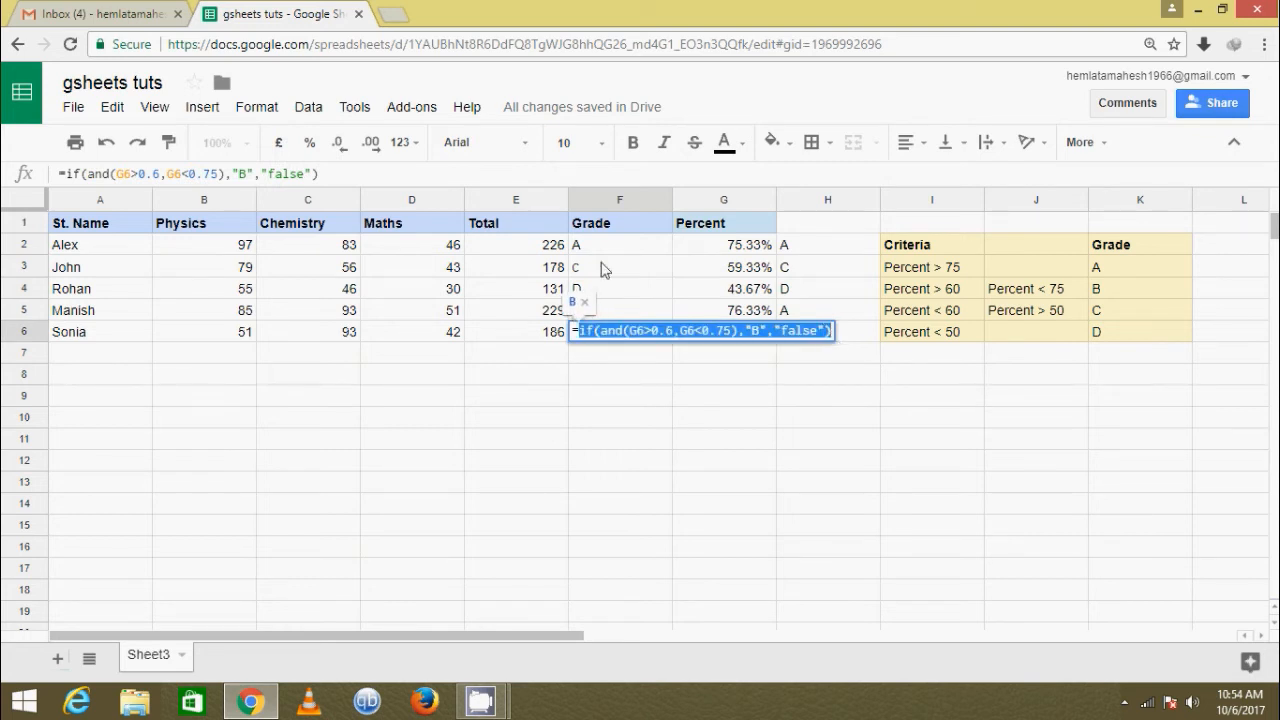
click(611, 253)
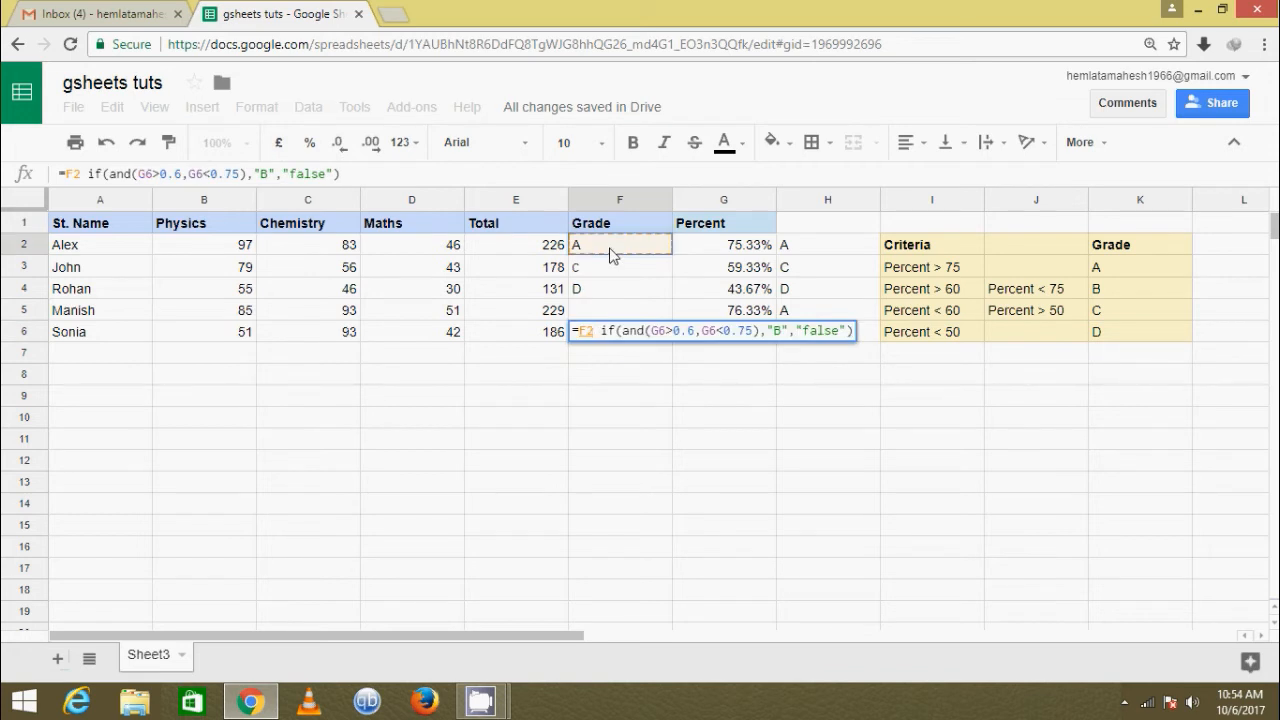
key(Escape)
double_click(609, 251)
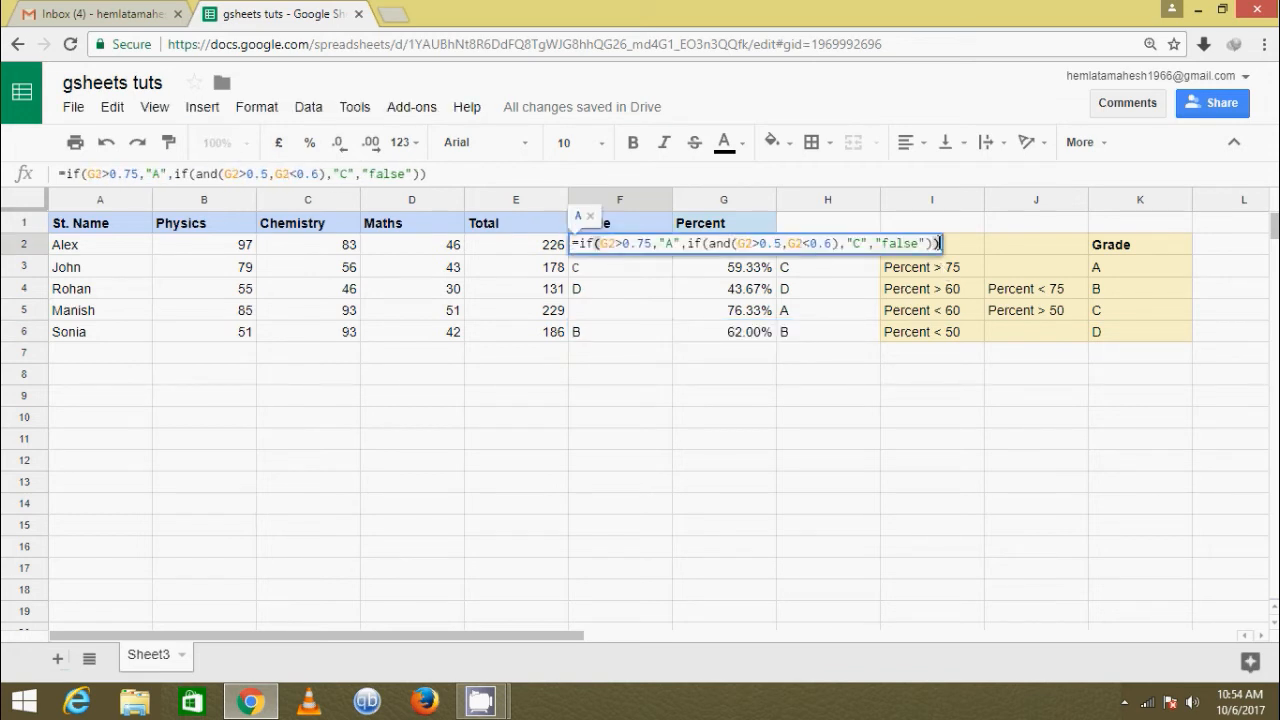
drag(926, 243, 878, 247)
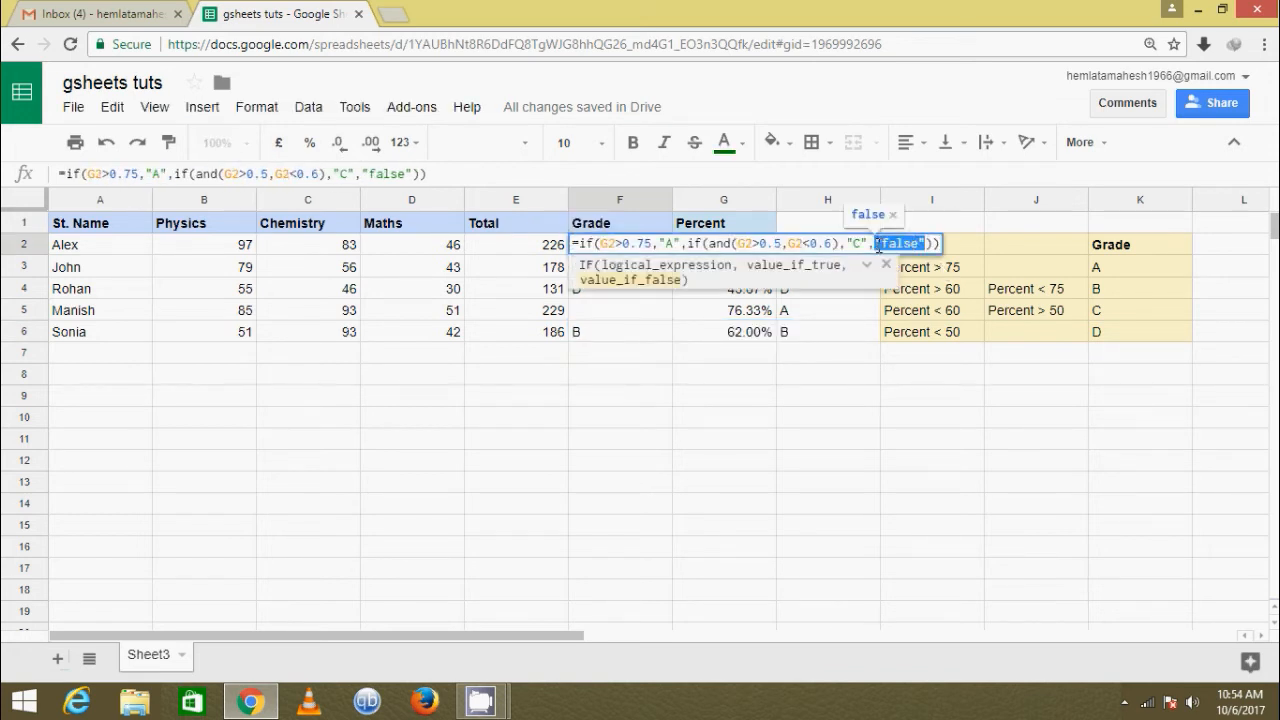
key(ctrl+v)
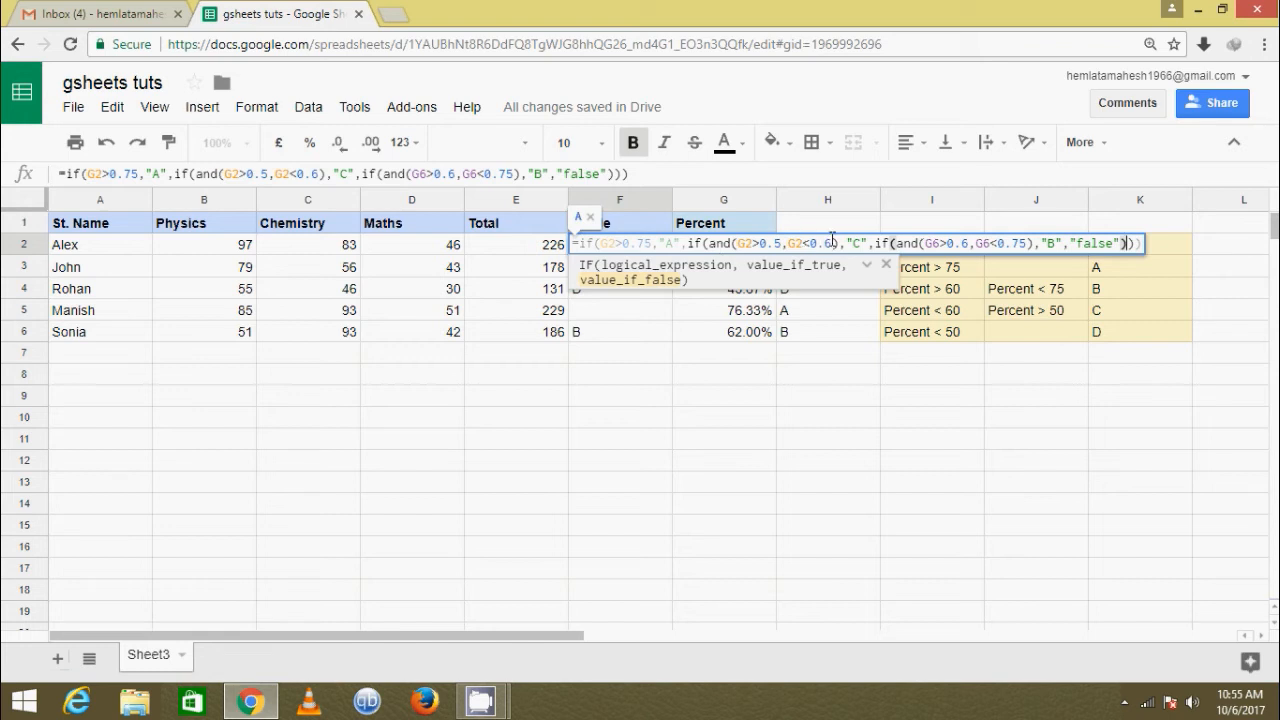
- Replace the remaining "false" value in F2's nested formula with "D" and commit the formula
drag(838, 243, 712, 245)
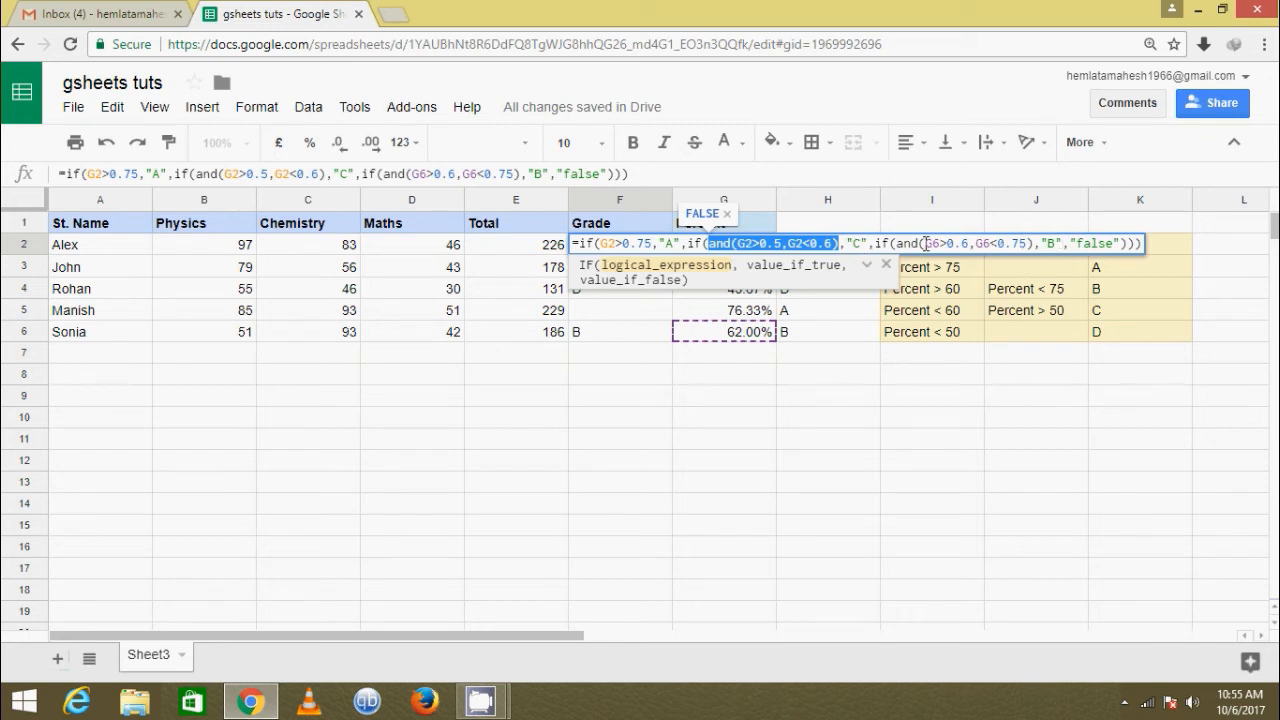
double_click(1095, 243)
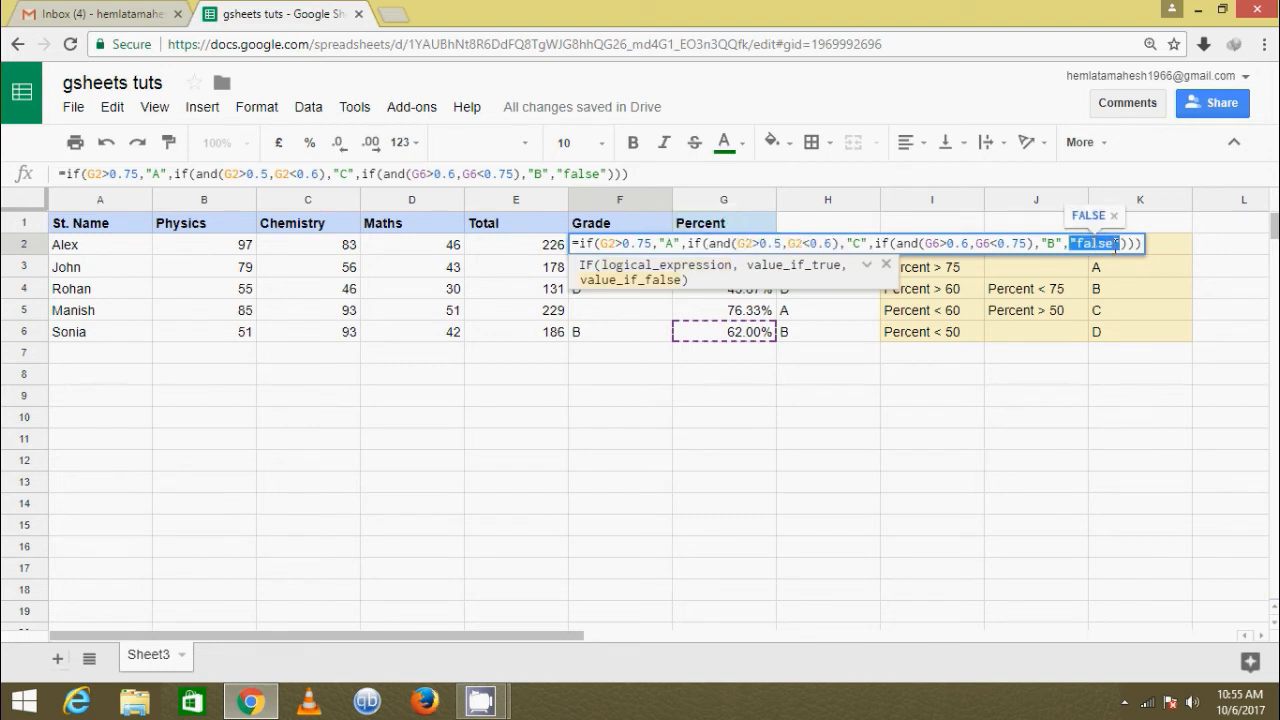
click(1115, 247)
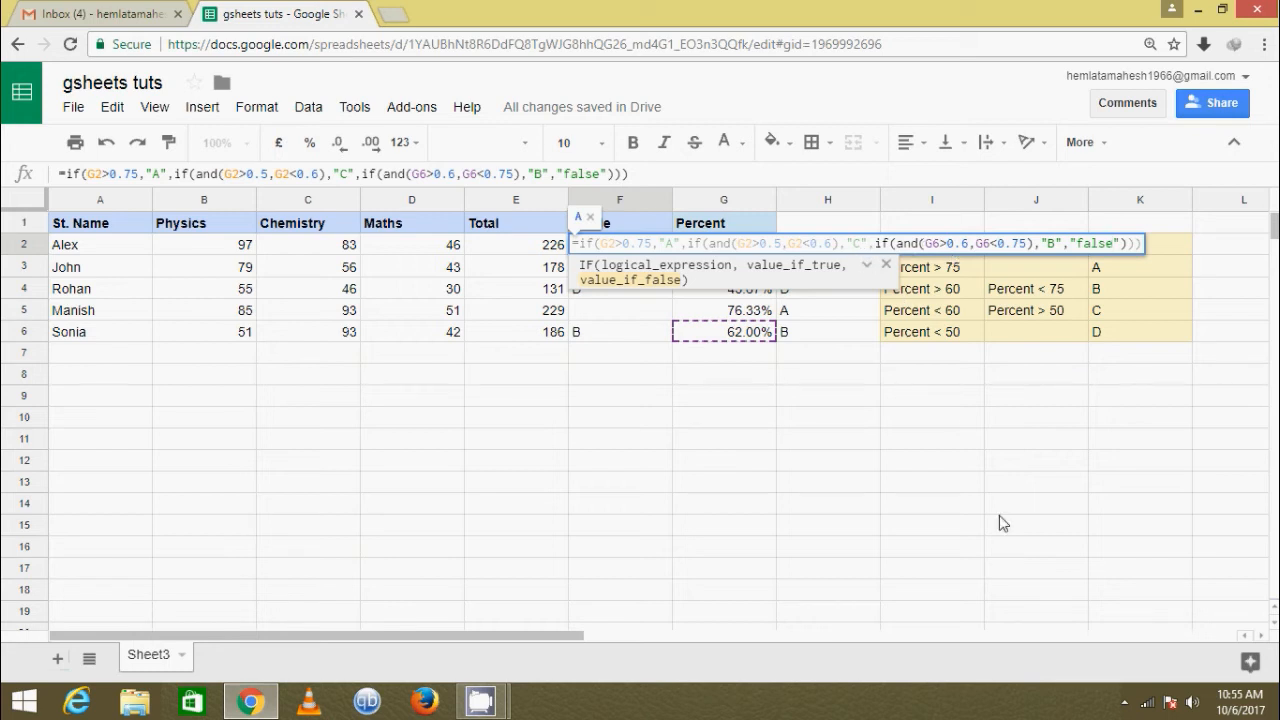
key(BackSpace)
key(BackSpace)
key(BackSpace)
key(BackSpace)
key(BackSpace)
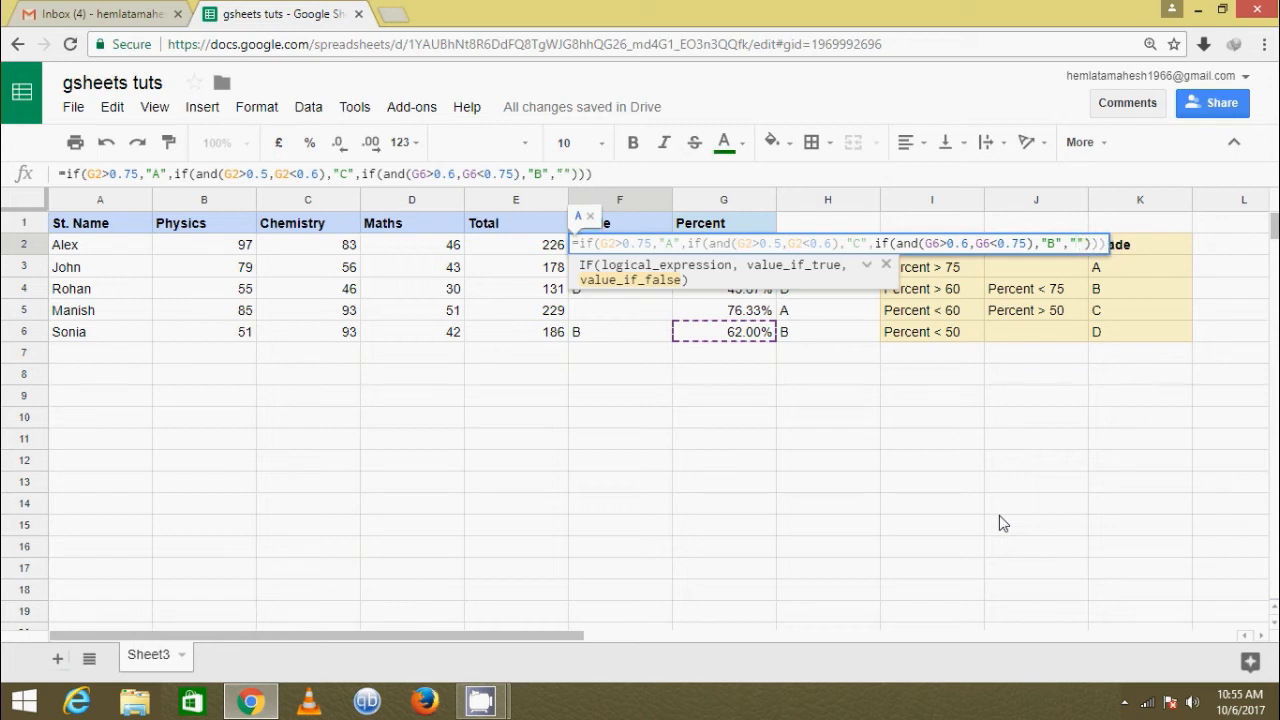
text(D)
key(Return)
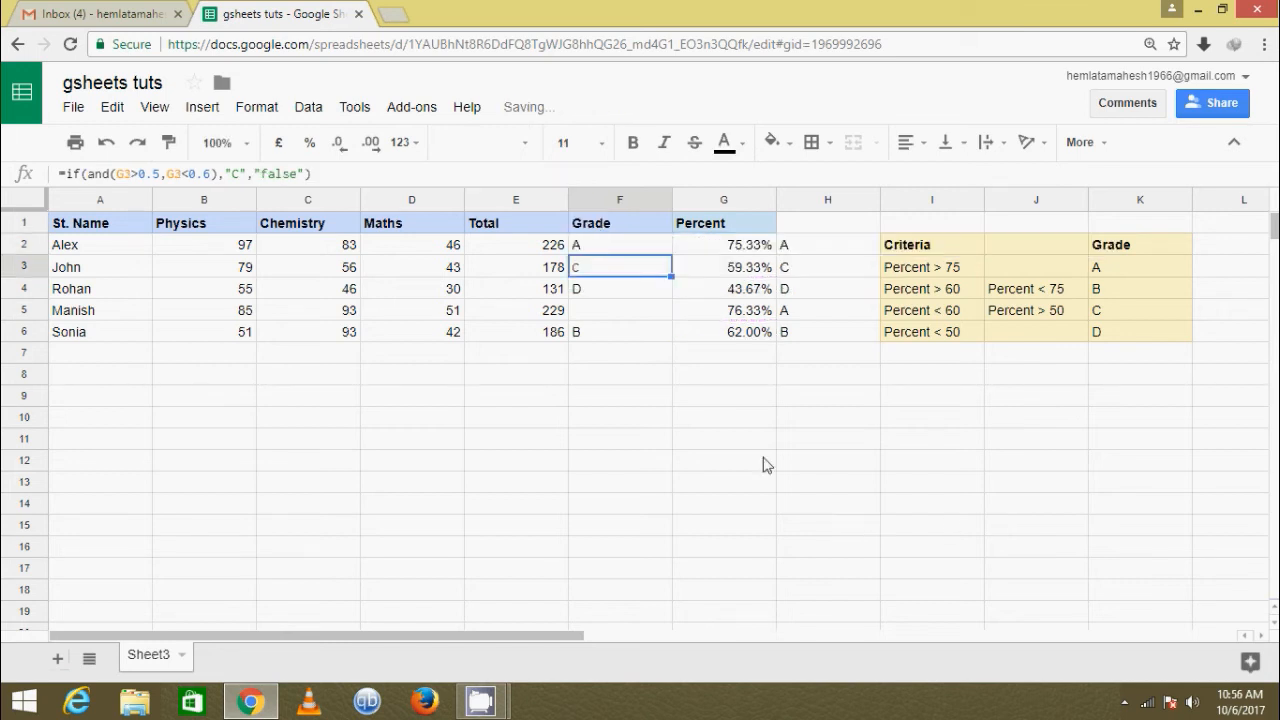
- Change both cell references in the innermost AND of F2's formula to G2 and commit the formula
double_click(622, 244)
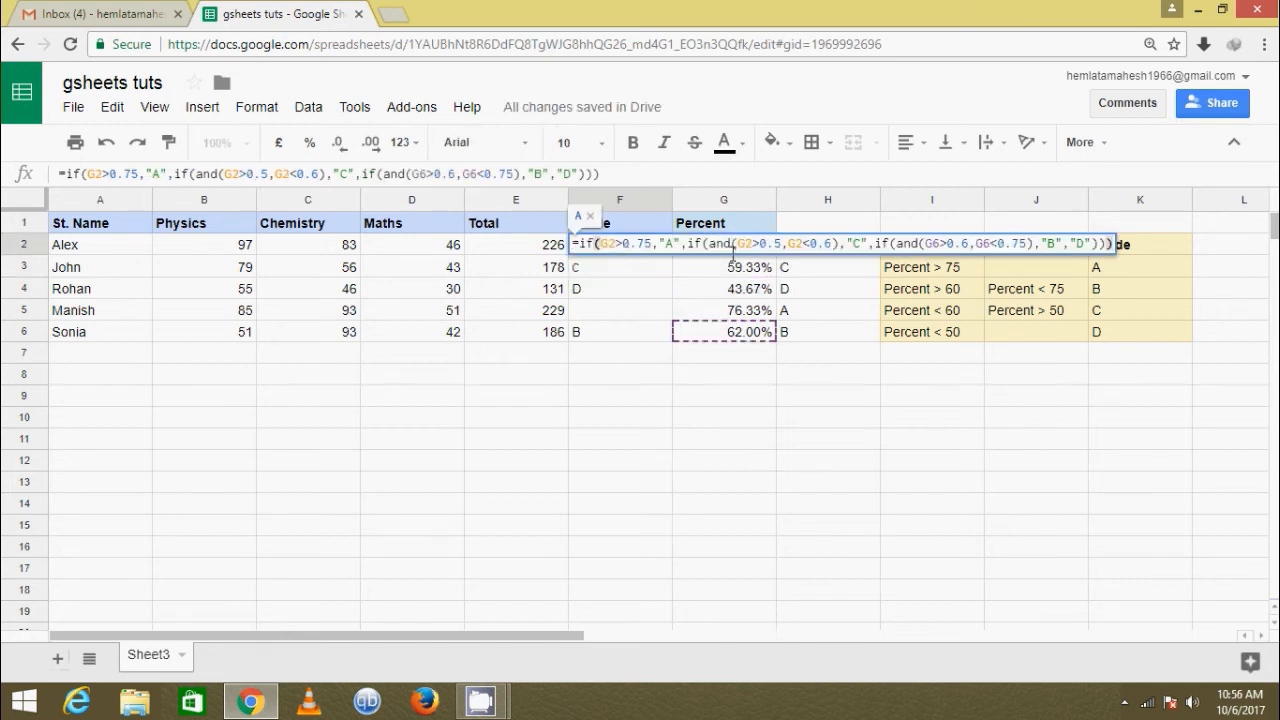
click(942, 245)
key(BackSpace)
text(2)
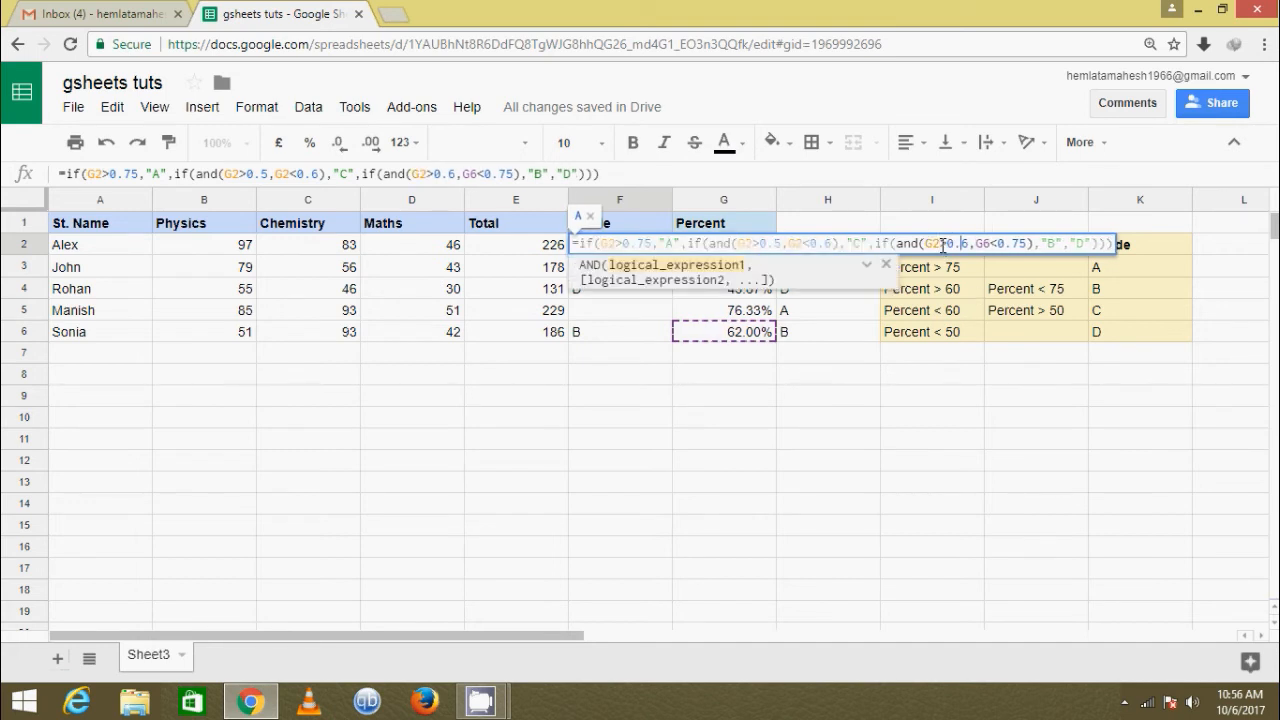
key(Right)
key(Right)
key(Right)
key(Right)
text(\)
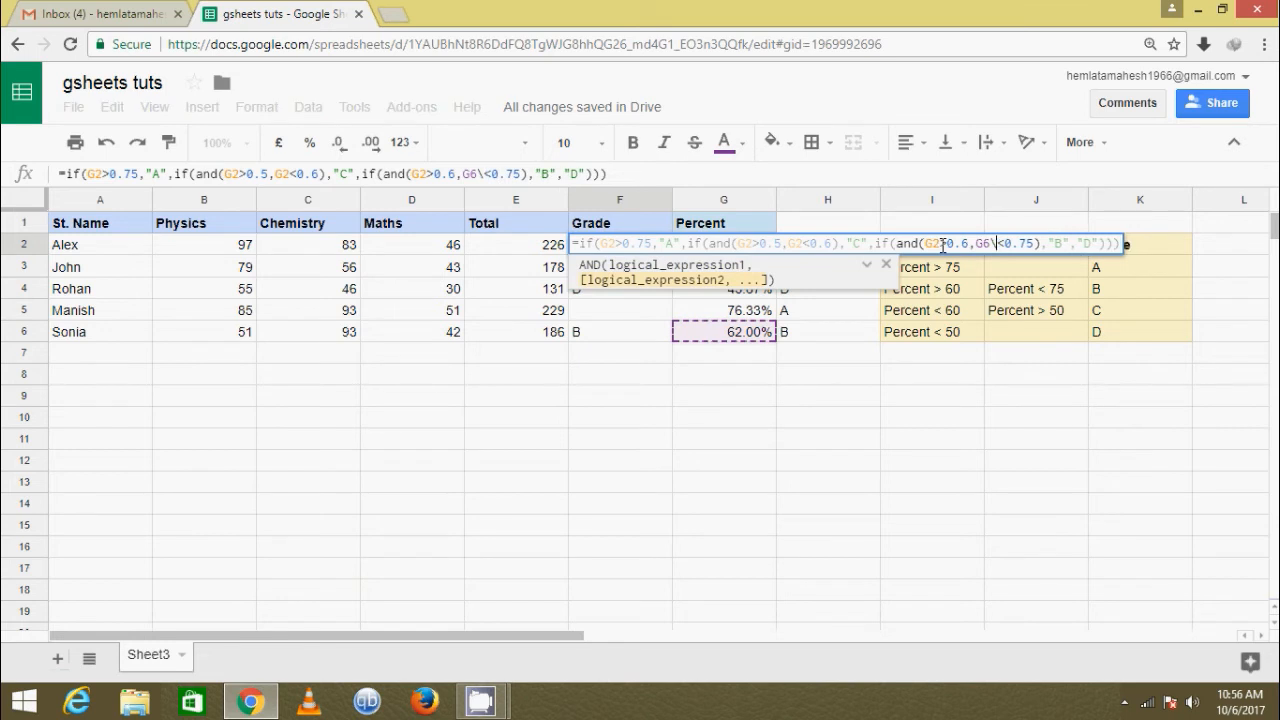
key(BackSpace)
key(BackSpace)
text(2)
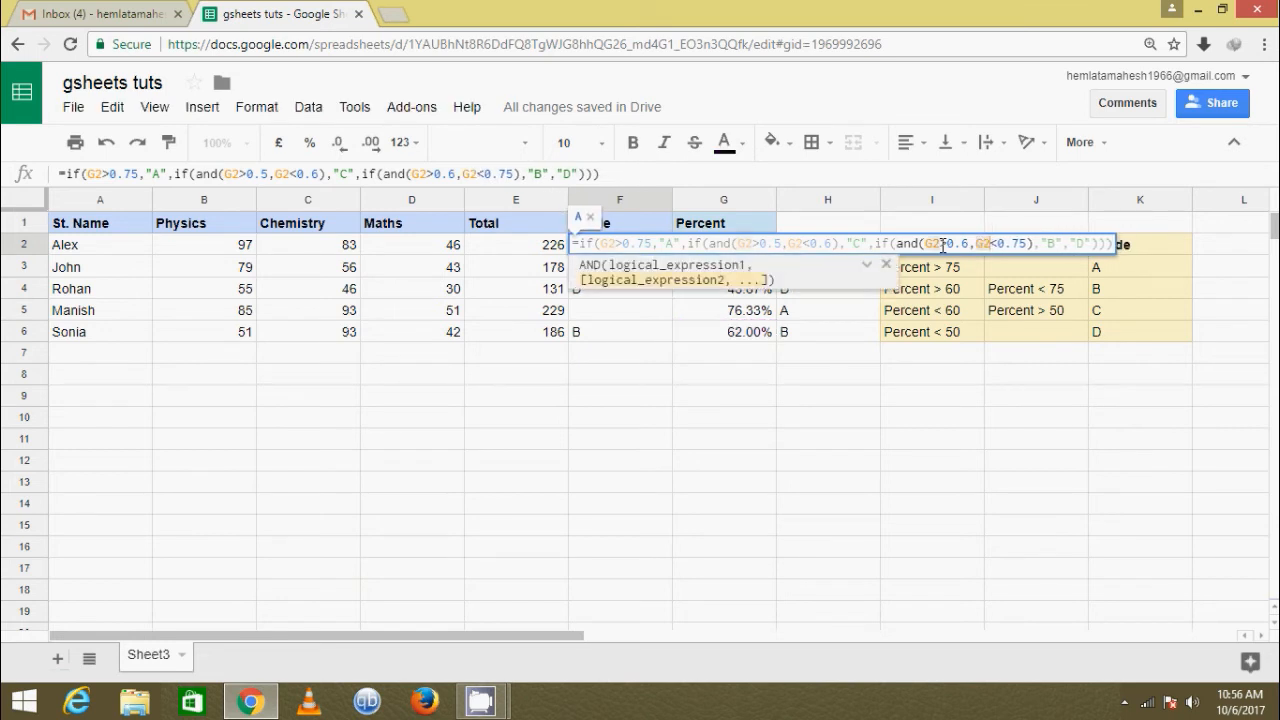
key(Return)
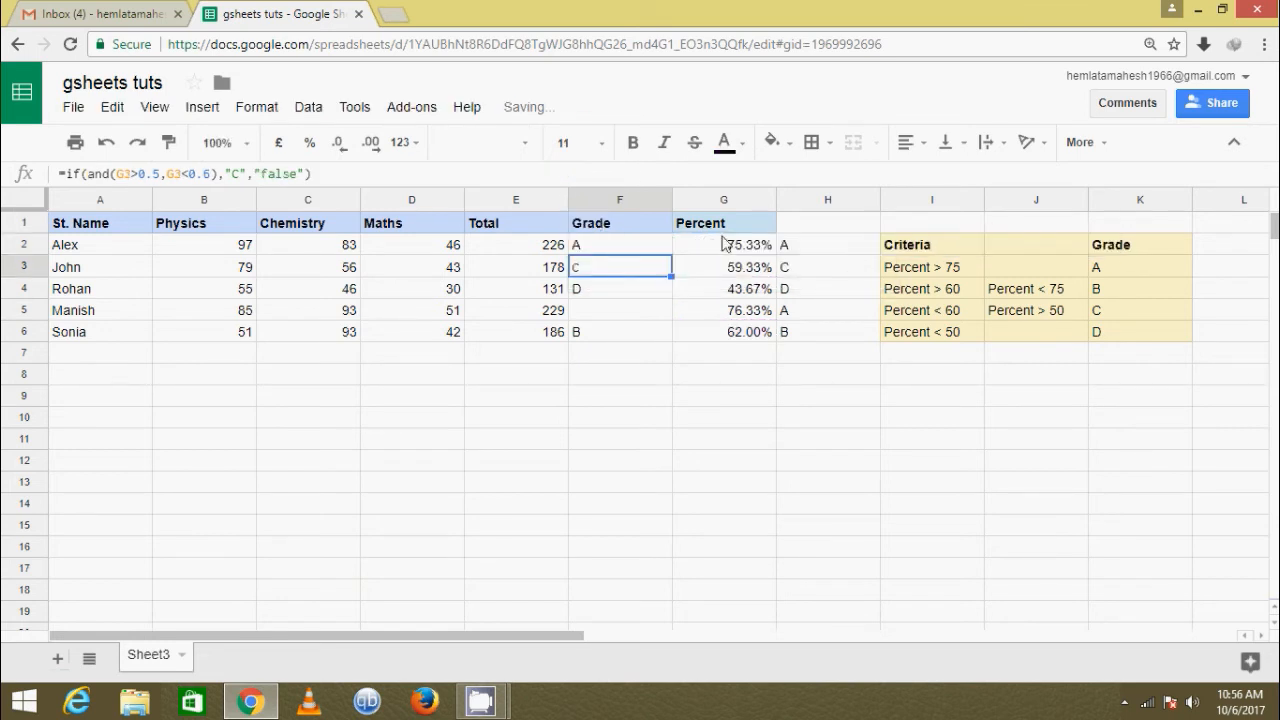
- Fill F2's nested IF formula down the Grade column to F6
click(638, 250)
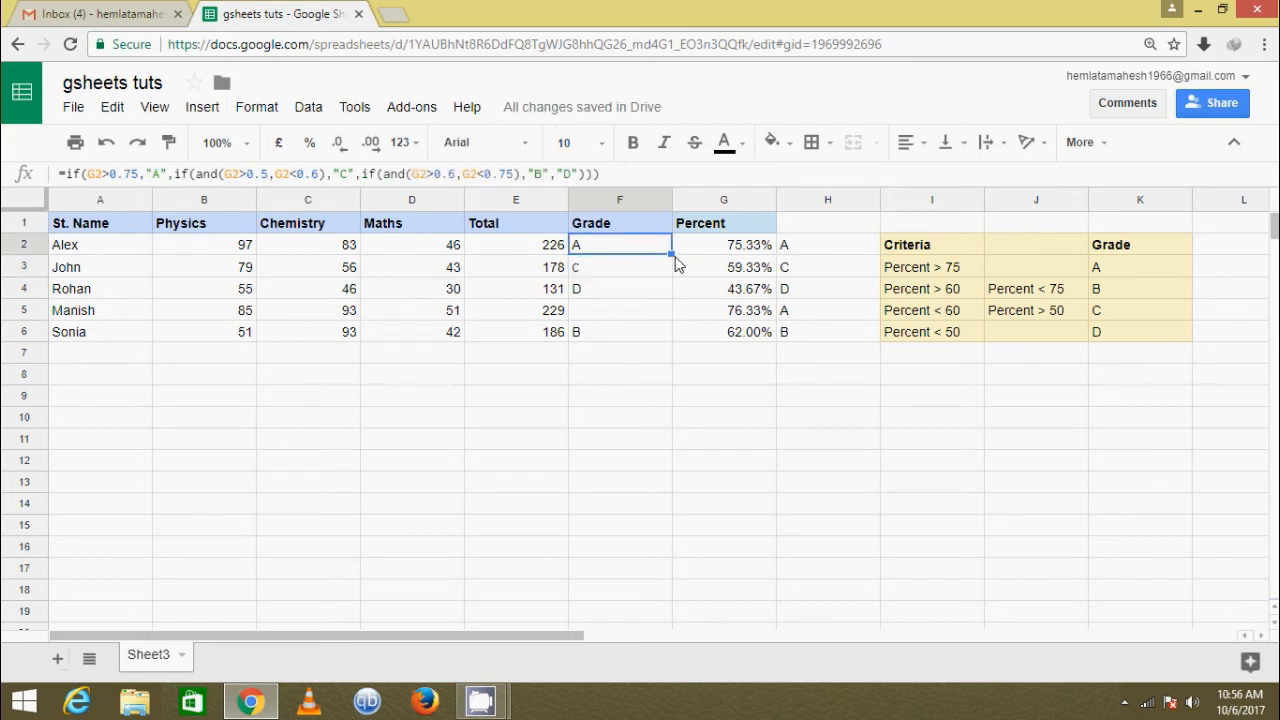
drag(671, 254, 678, 335)
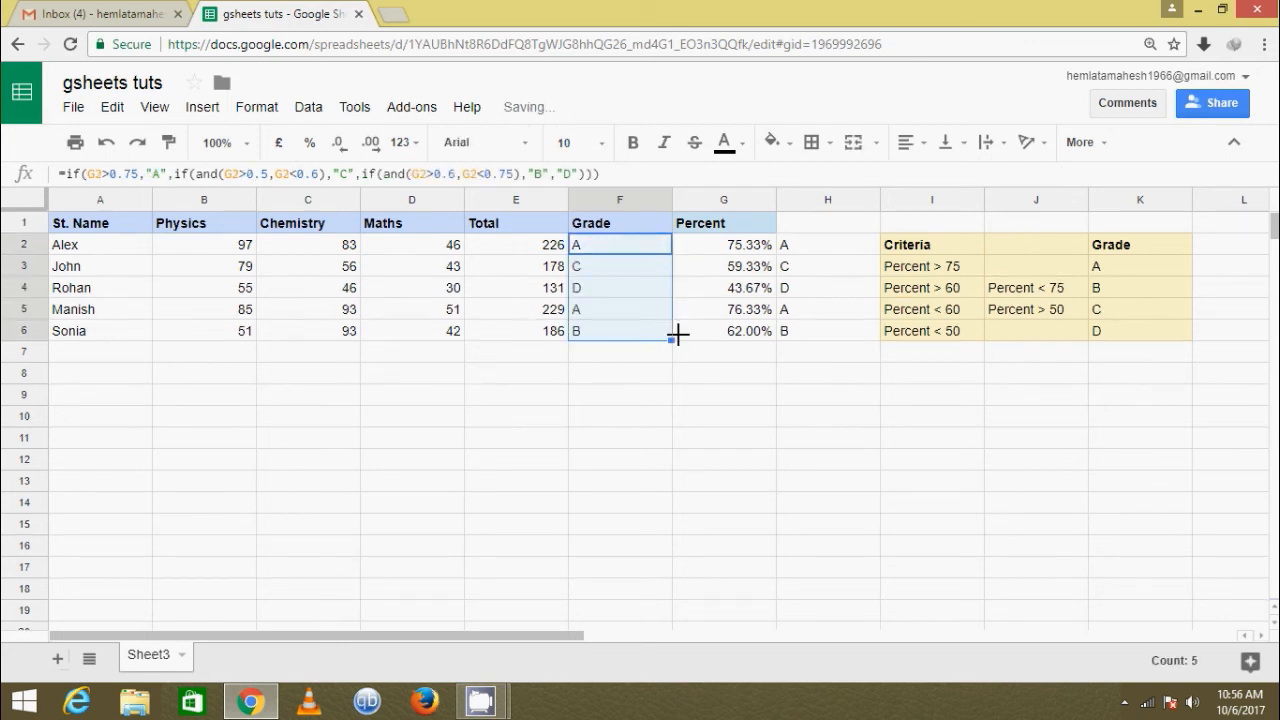
click(722, 389)
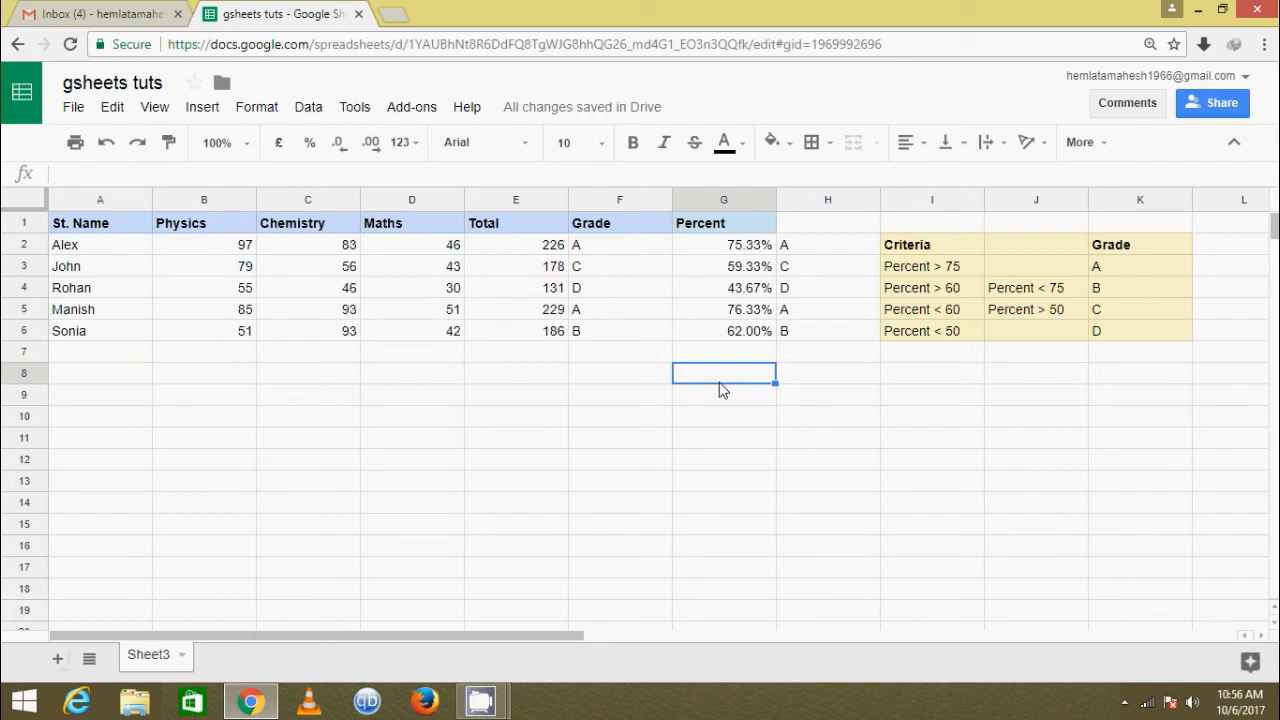
- Make the upper limits in F2's nested AND conditions inclusive: G2<=0.75 for grade B and G2<=0.6 for grade C
click(947, 295)
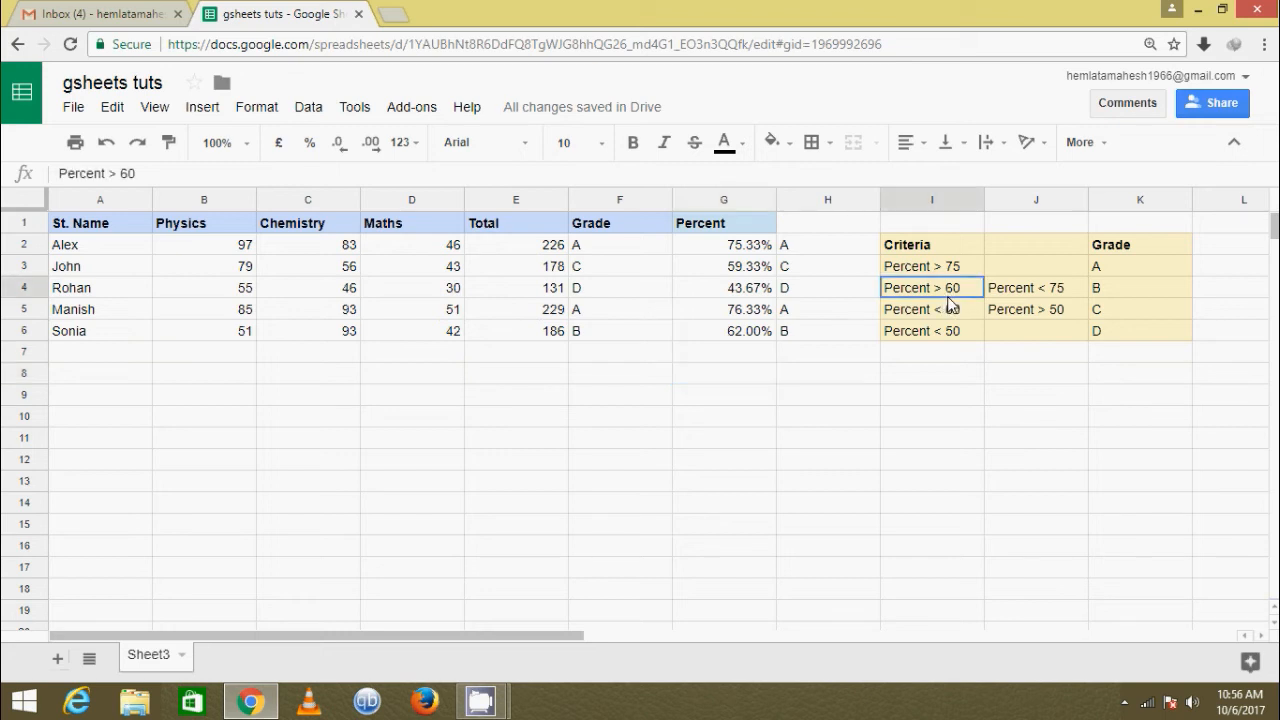
triple_click(612, 249)
click(660, 317)
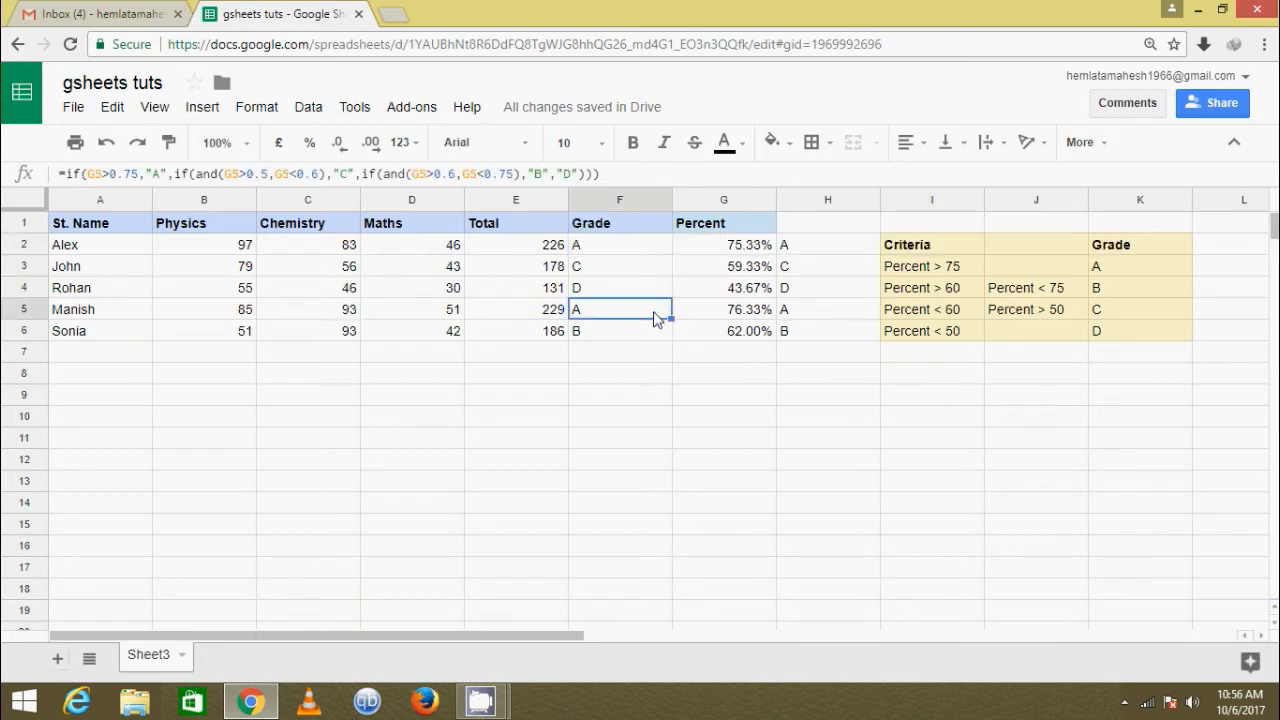
click(612, 254)
double_click(610, 256)
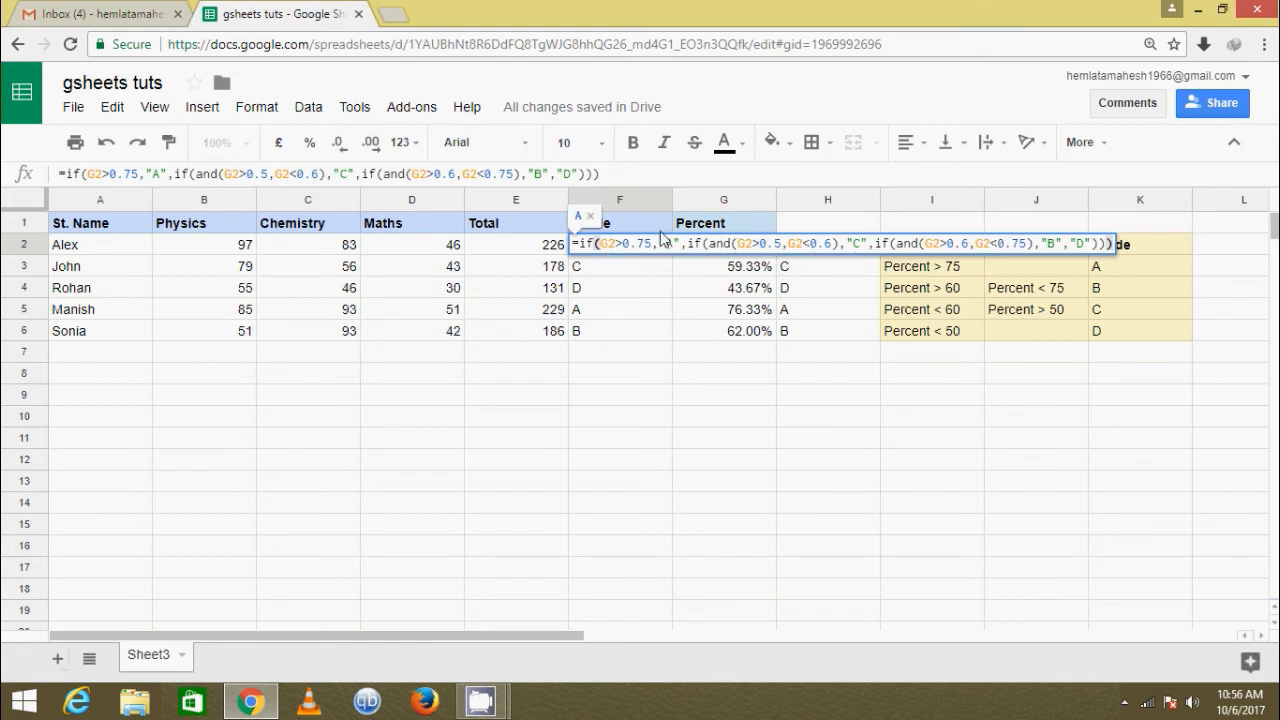
click(998, 244)
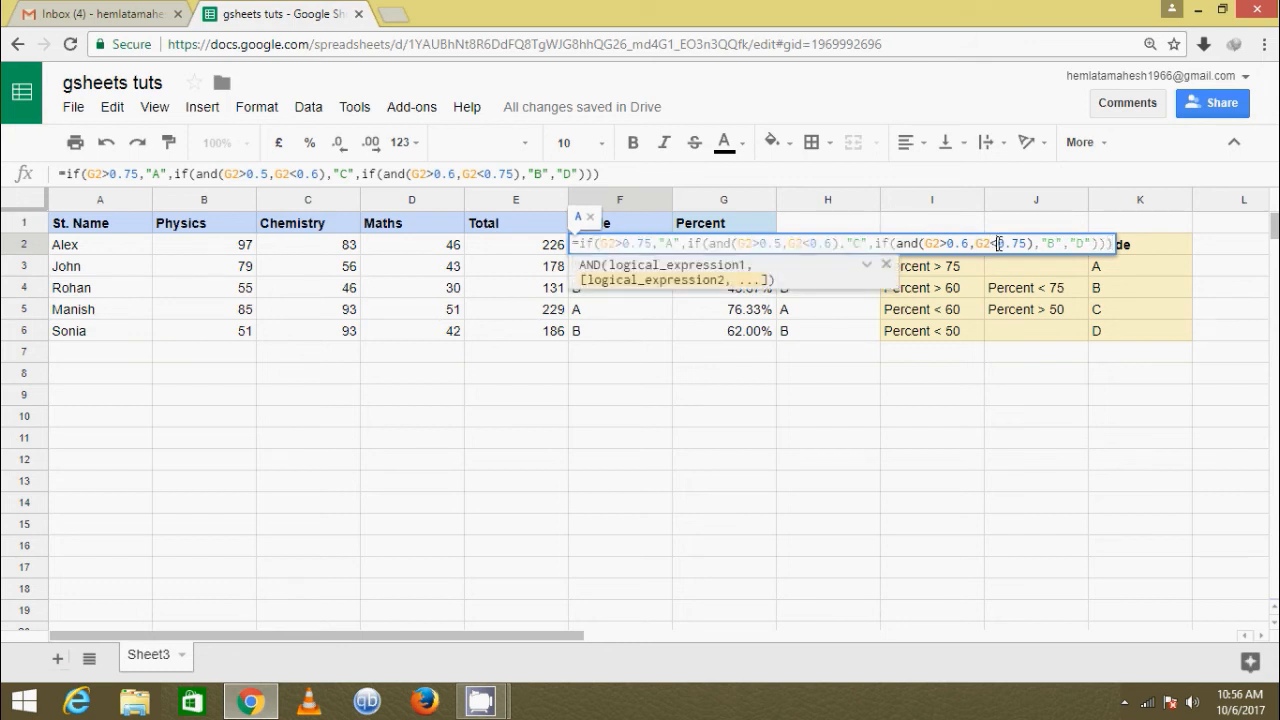
text(=)
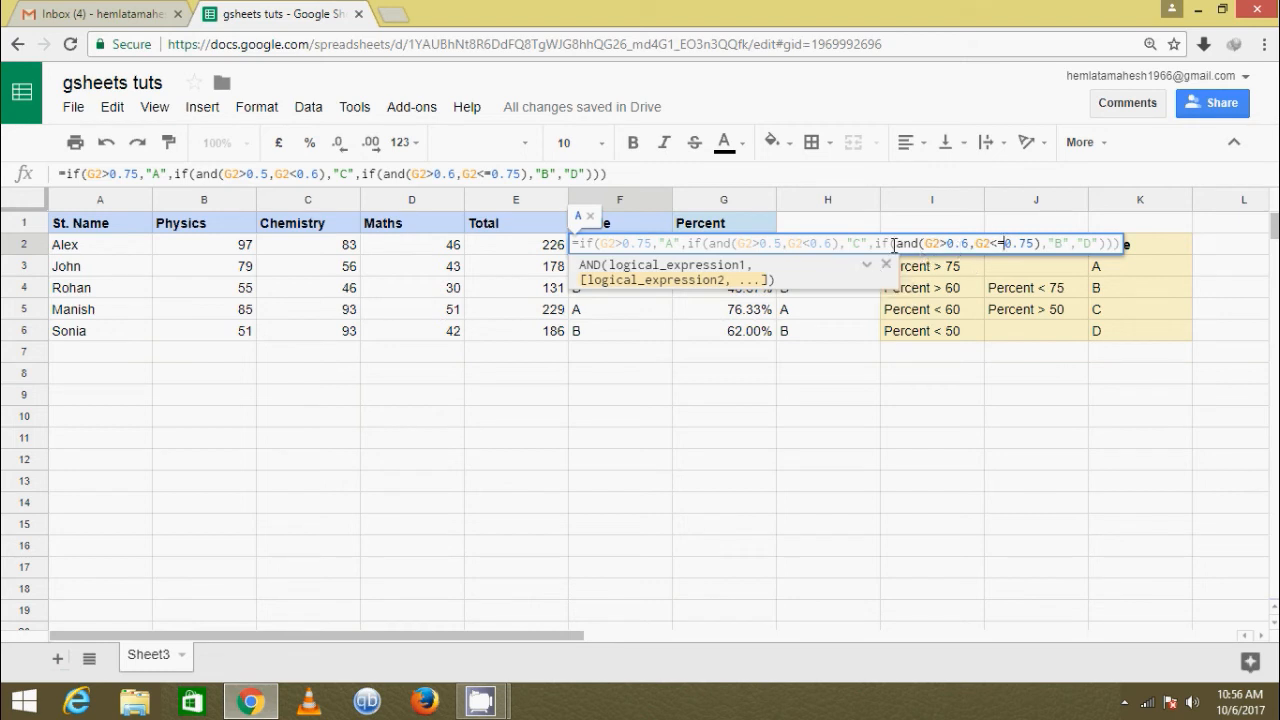
click(810, 244)
text(=)
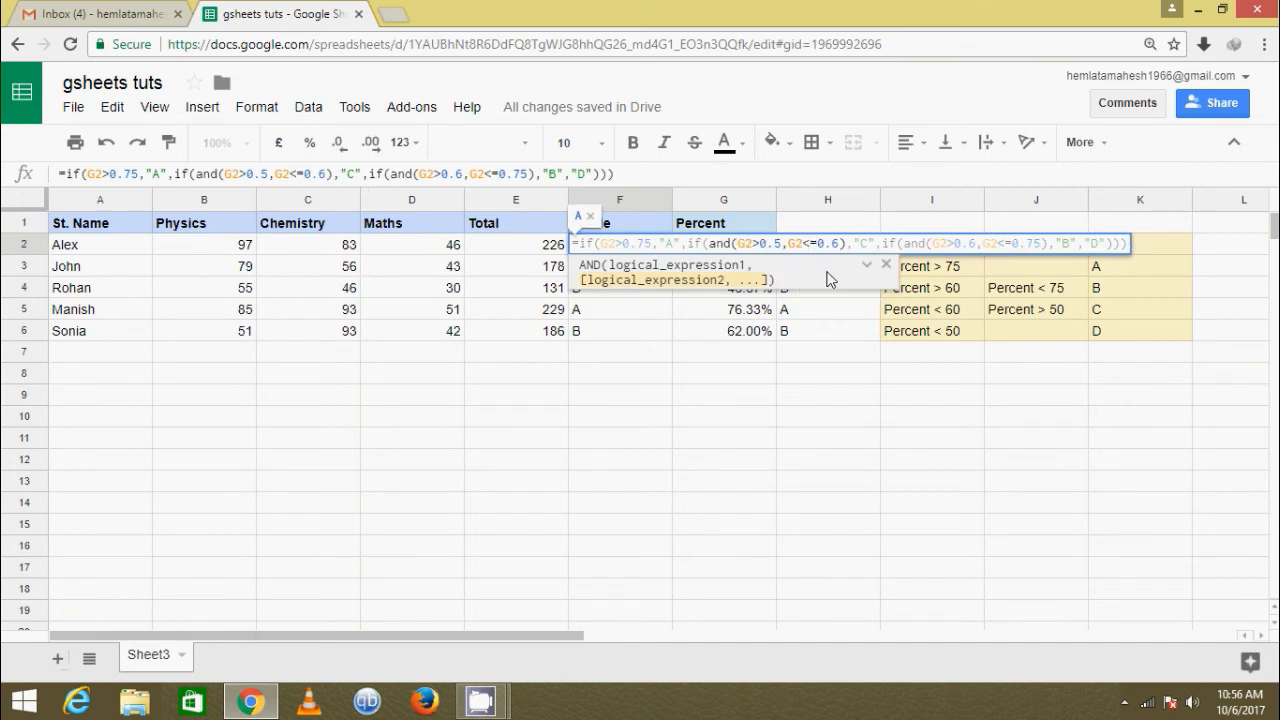
- Change the grade C lower limit in F2's formula to G2>=0.5 and commit the formula
click(781, 245)
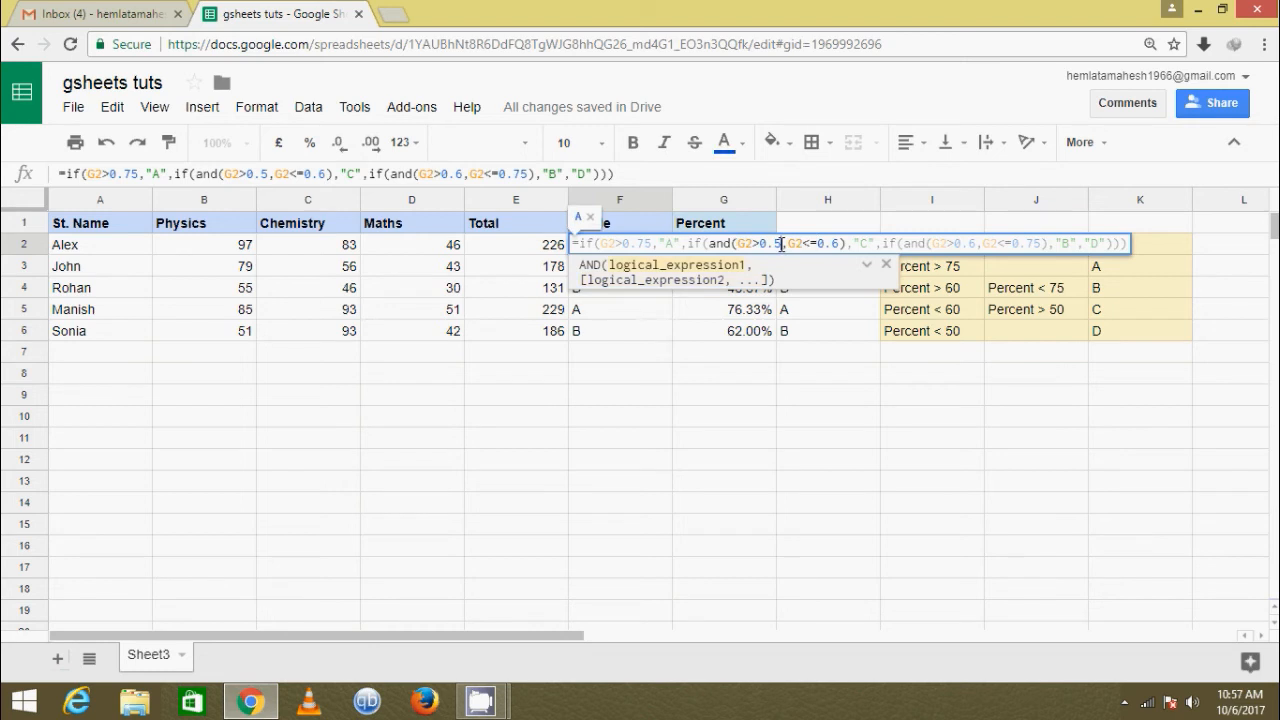
text(=)
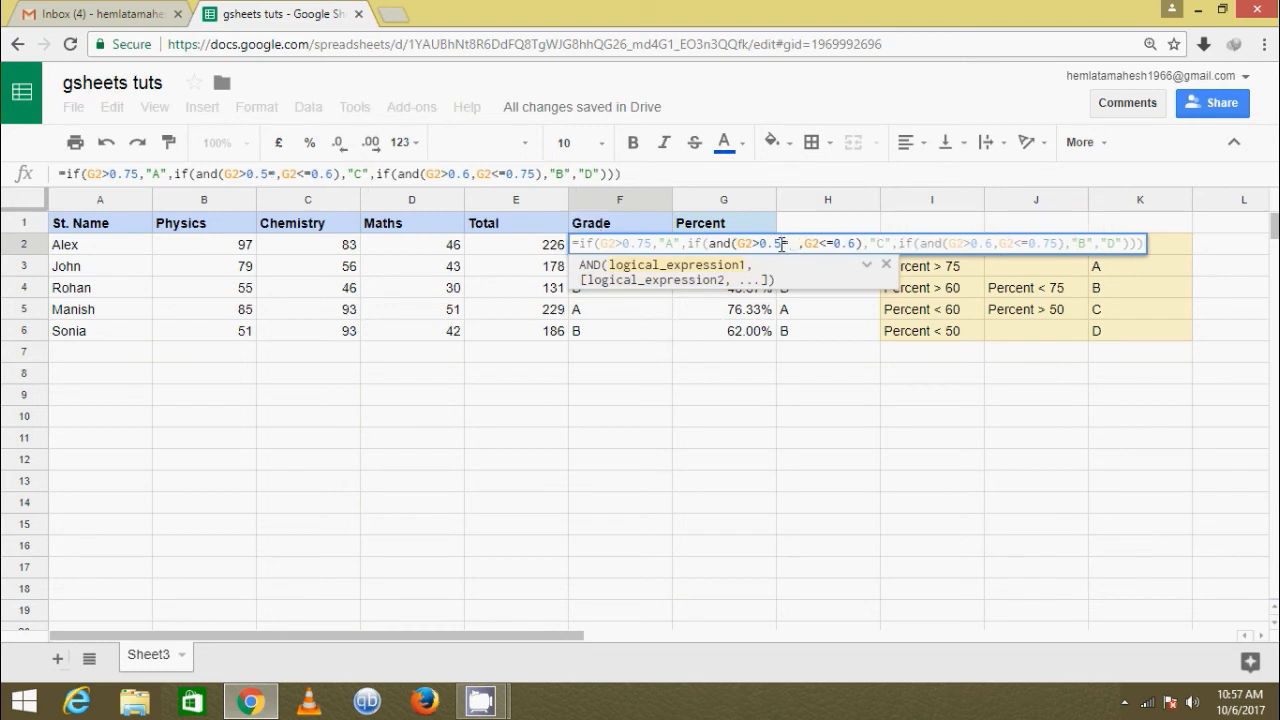
key(BackSpace)
key(BackSpace)
click(758, 244)
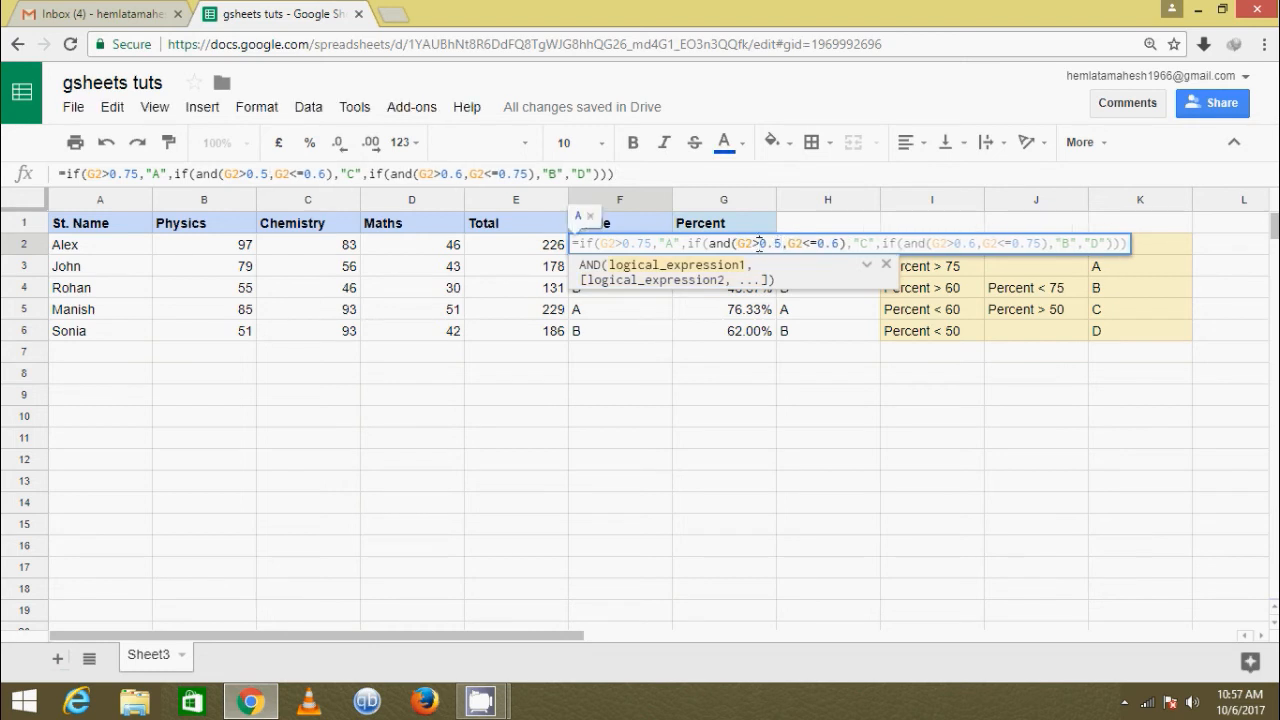
text(=)
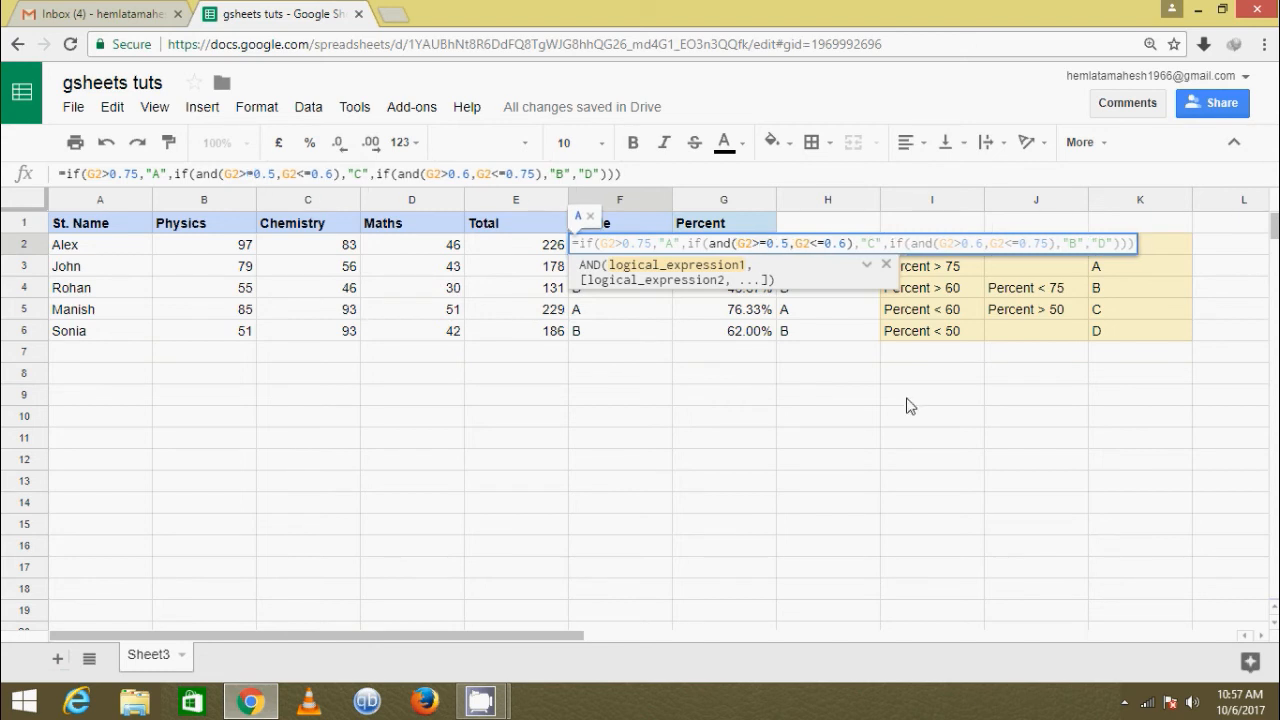
key(Return)
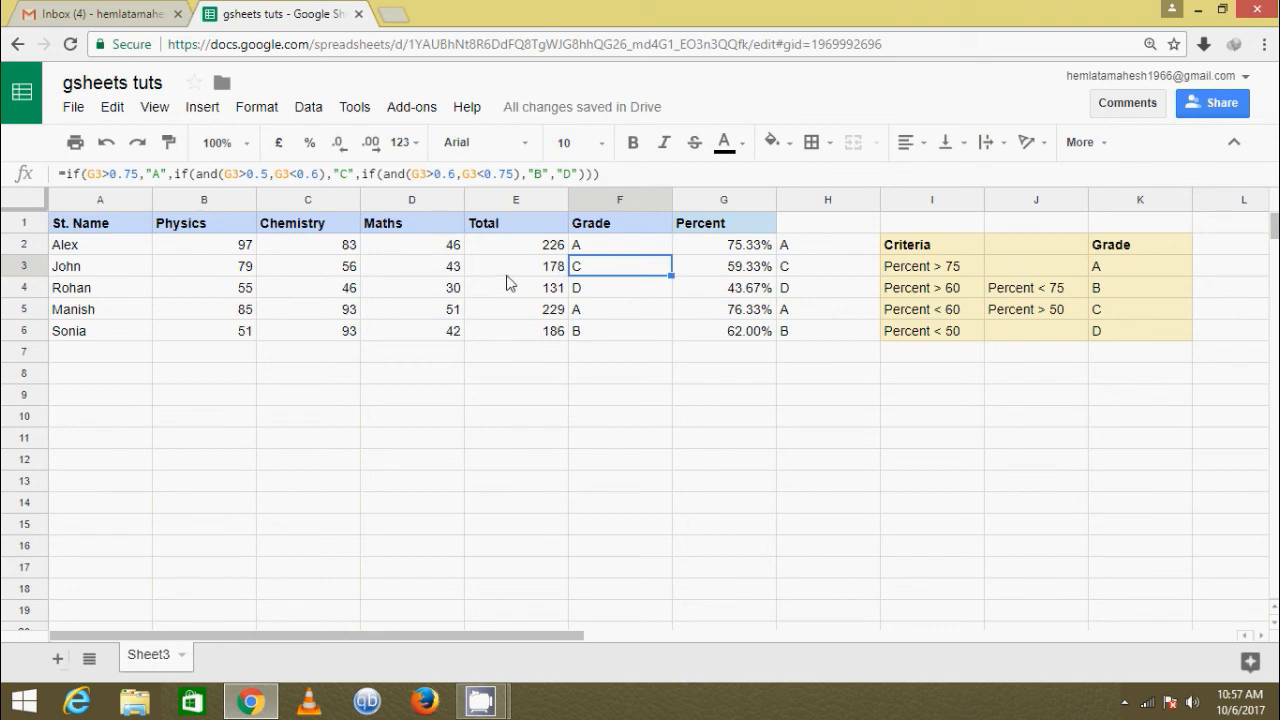
- Replace the Percent formula in G3 with 0.6%
click(721, 270)
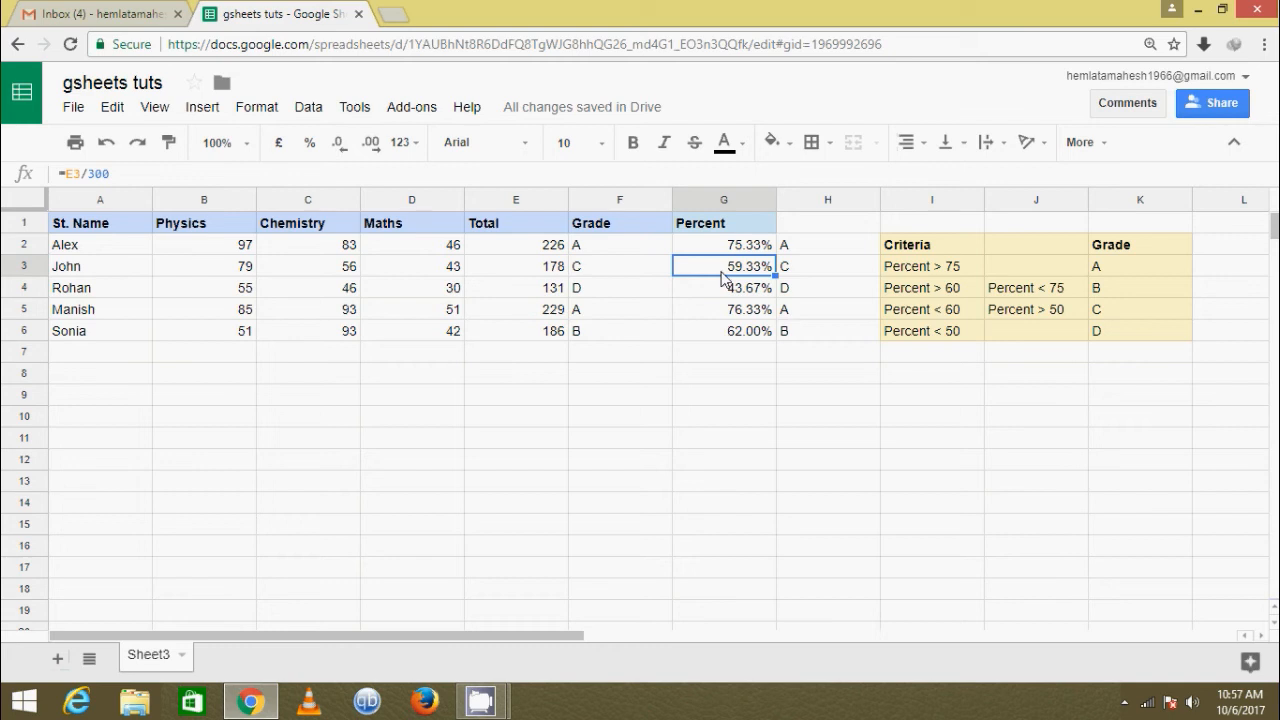
text(0.6)
key(Return)
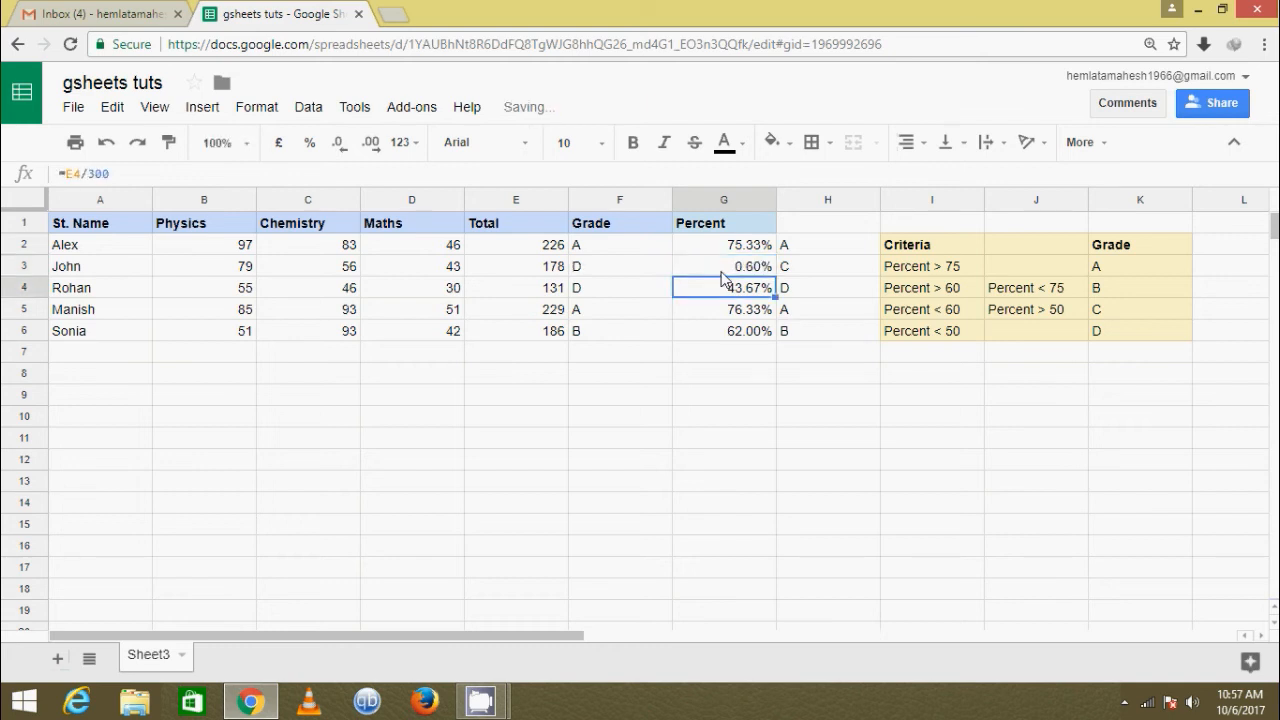
- Overwrite the Percent value in G3 with the plain number 0.6 and select the cell again
double_click(719, 269)
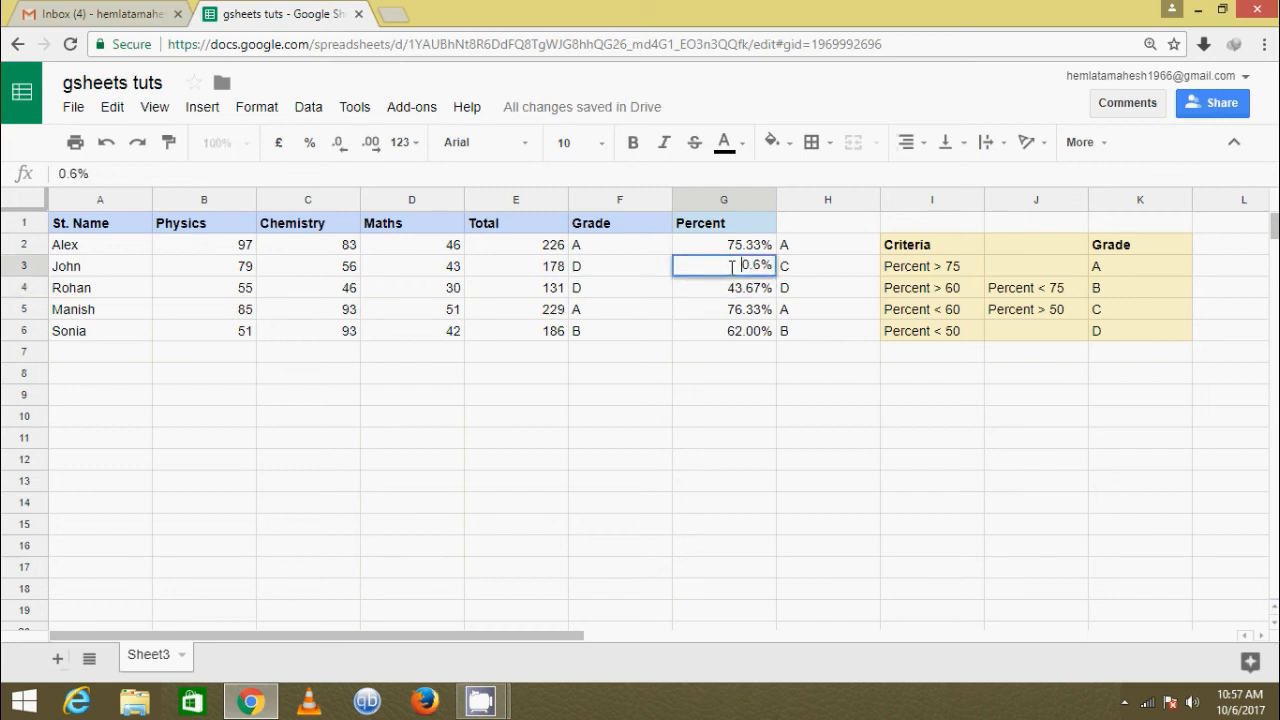
drag(741, 265, 772, 265)
text(0.6)
key(Return)
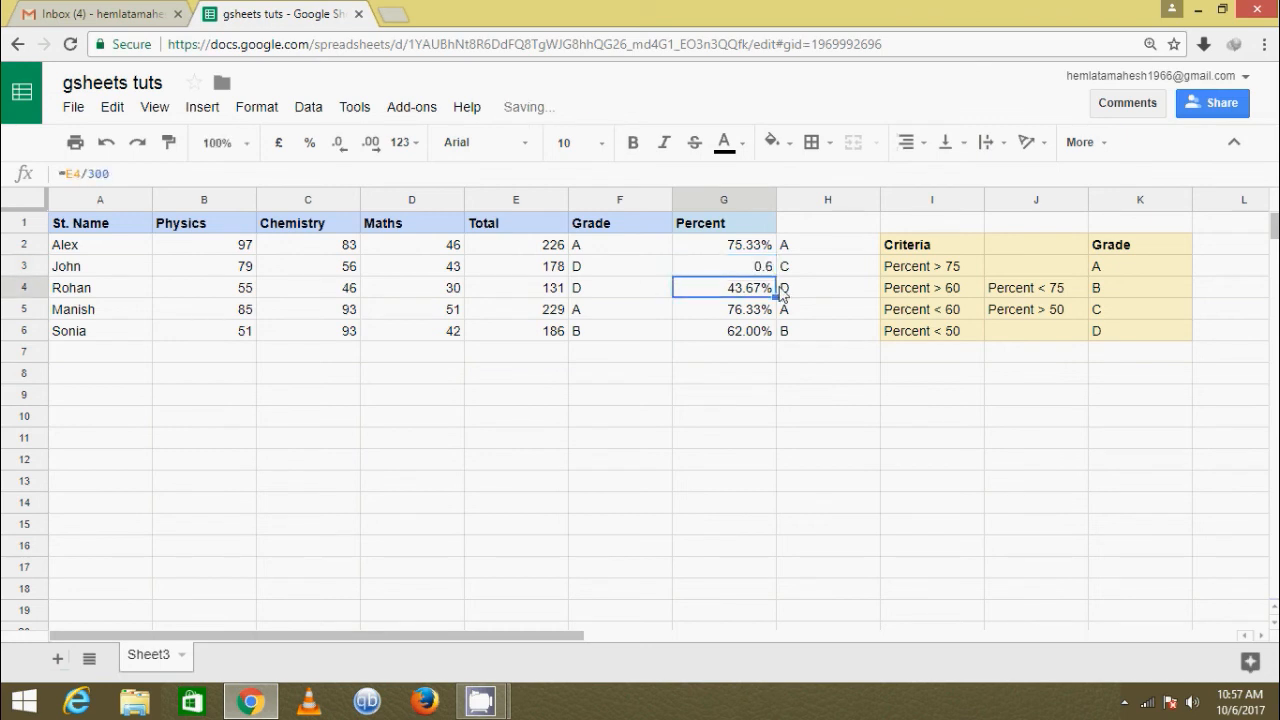
click(741, 270)
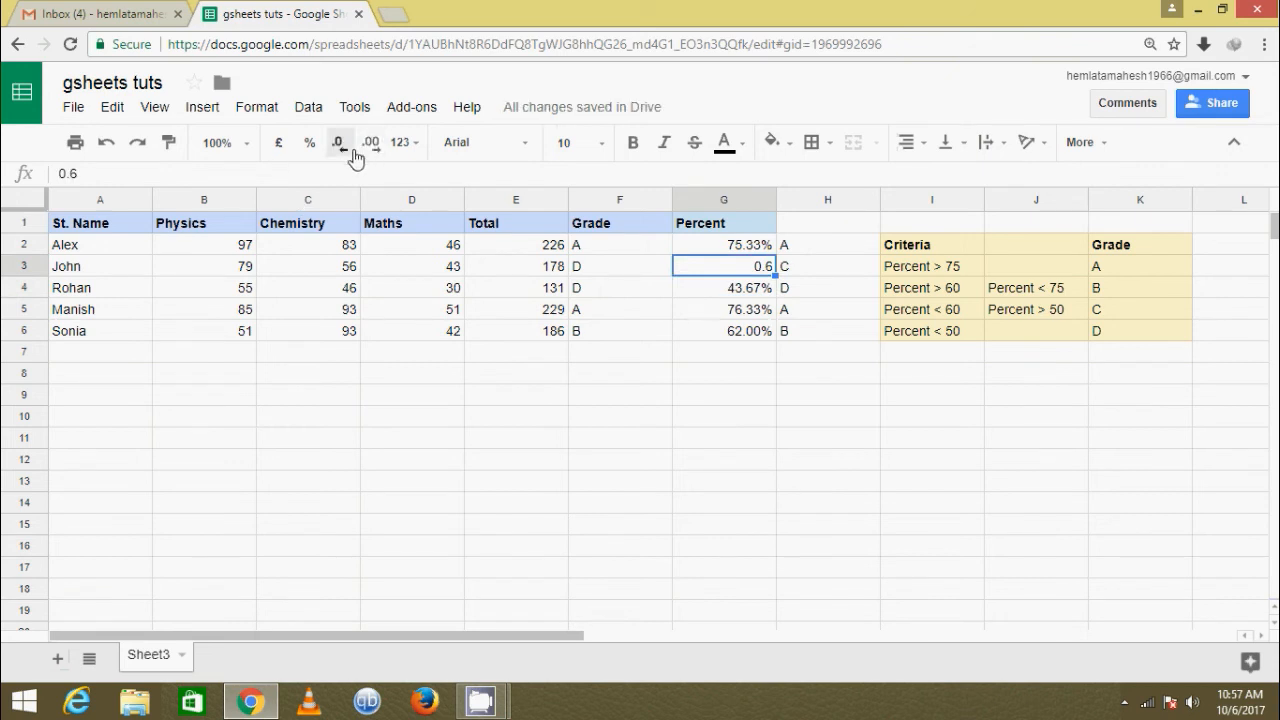
- Format the Percent value in G3 as a percentage and inspect the grade formula in F3 without changing it
click(309, 146)
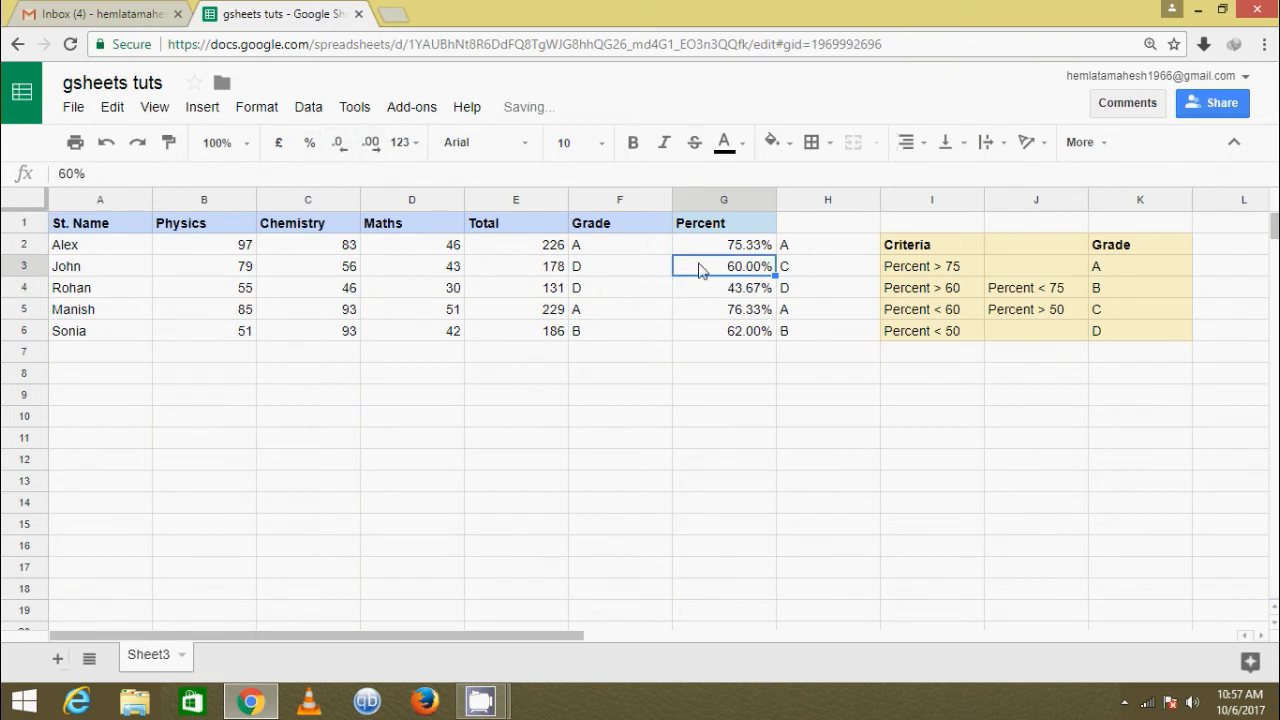
double_click(613, 270)
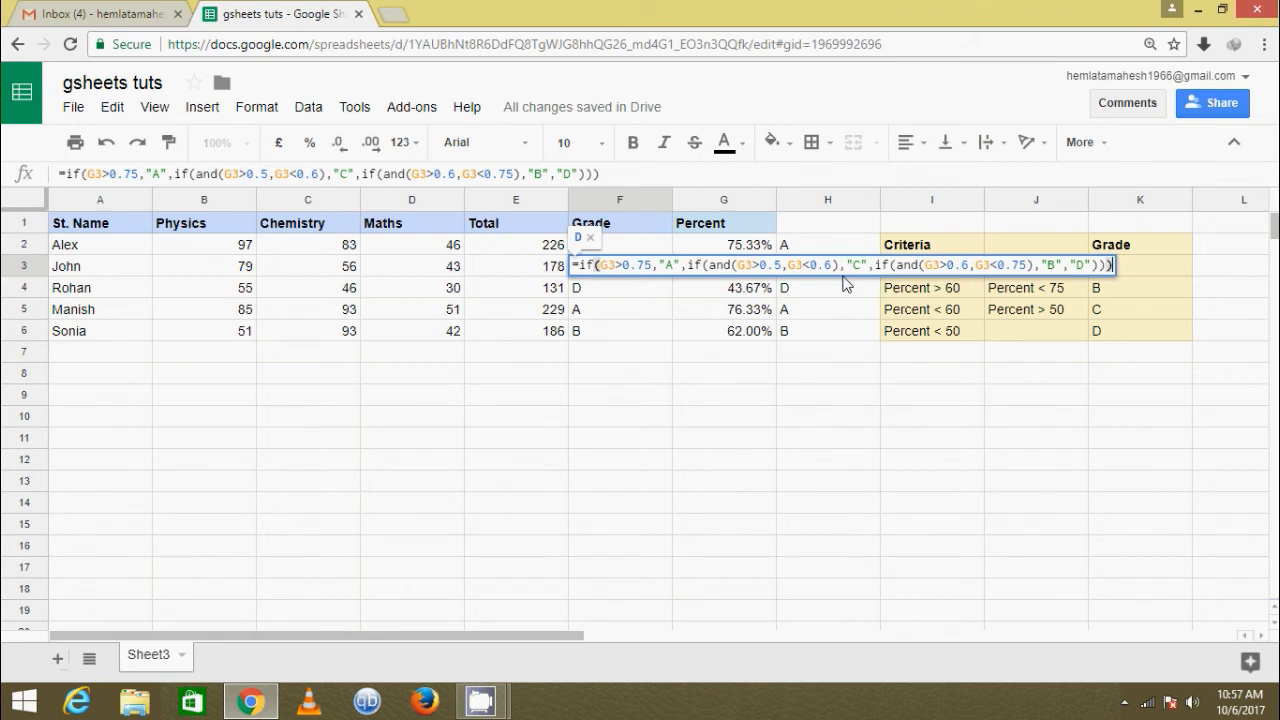
key(Escape)
- Fill the inclusive-limit grade formula from F2 down through F6 and inspect the copied formula in F3
click(752, 246)
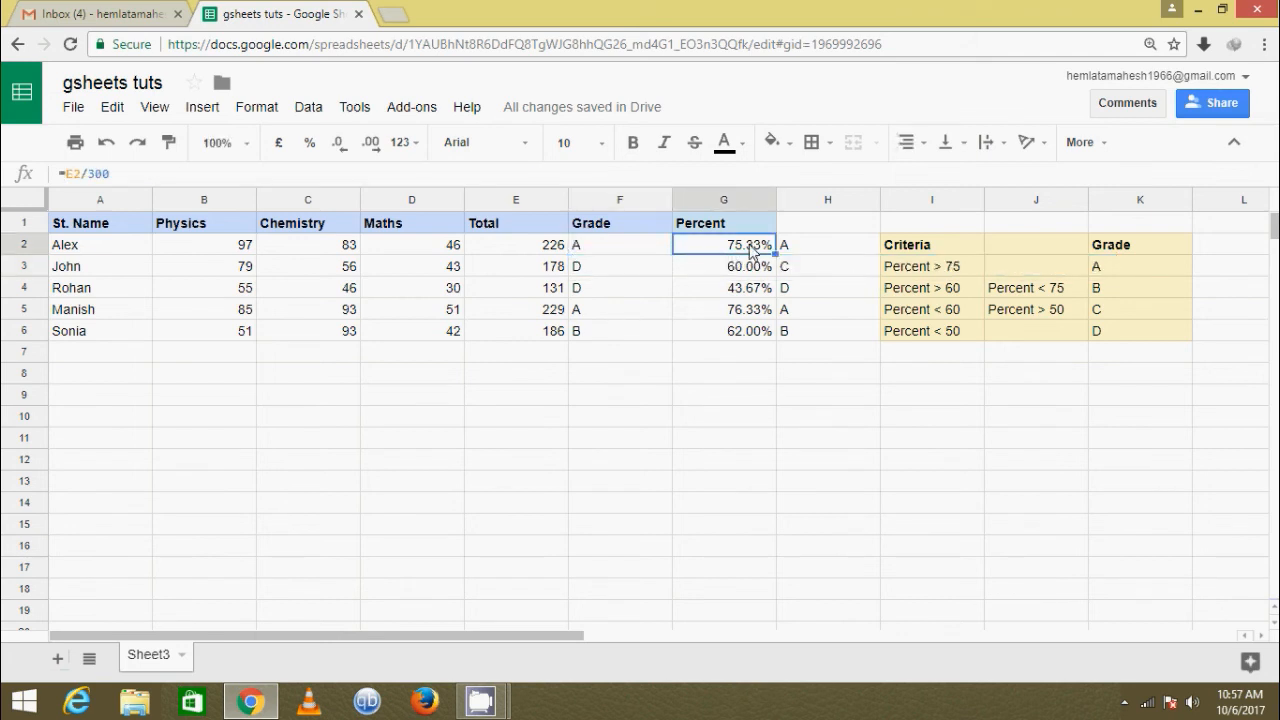
click(648, 255)
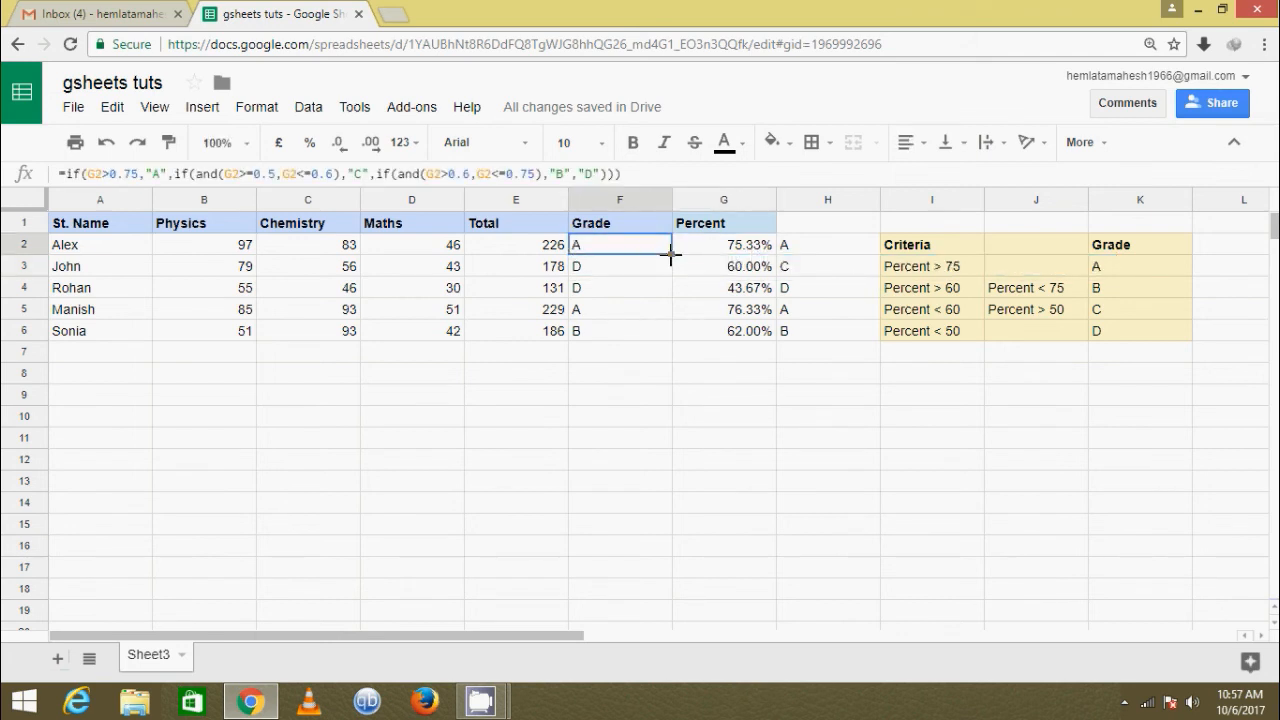
drag(671, 254, 666, 335)
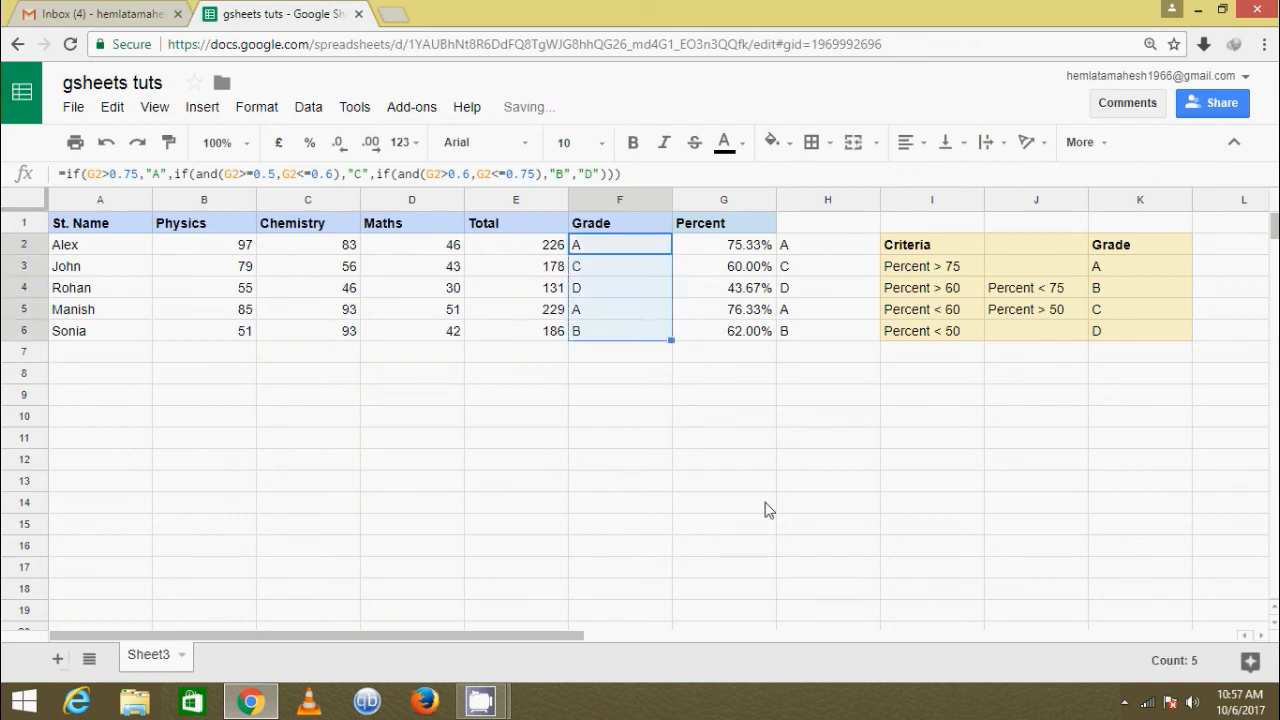
click(628, 274)
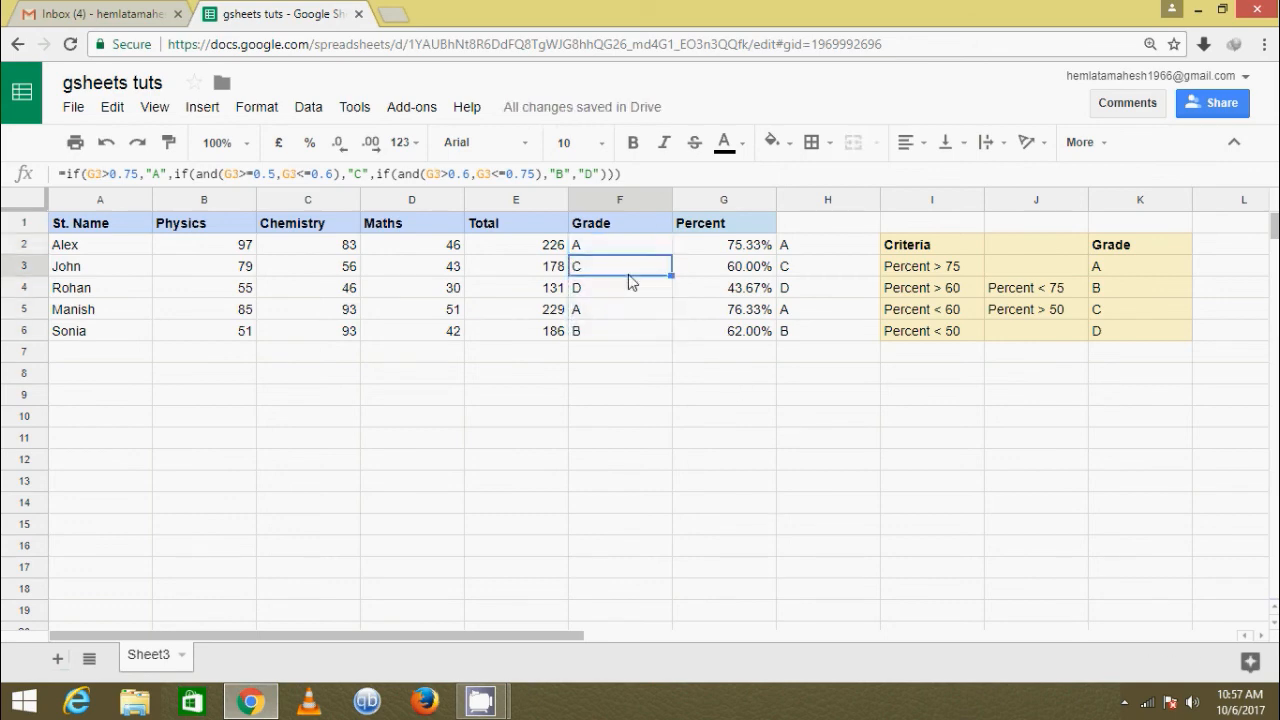
double_click(628, 274)
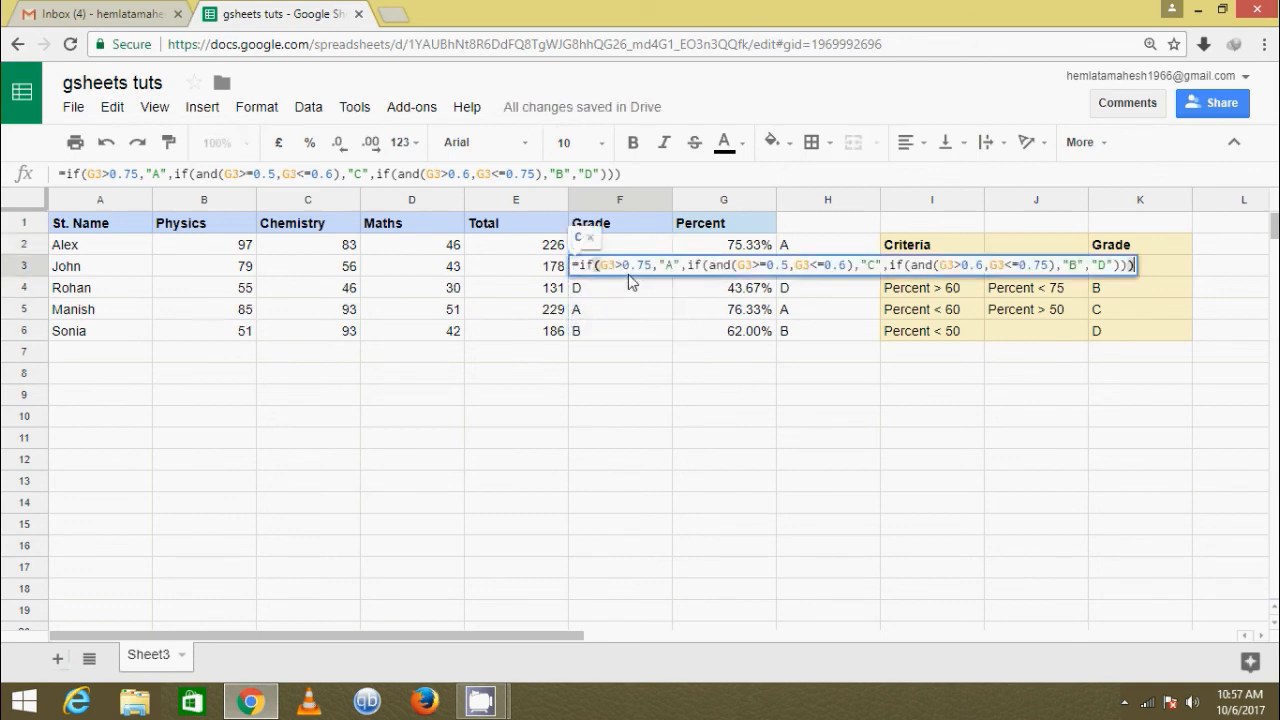
key(Escape)
click(730, 484)
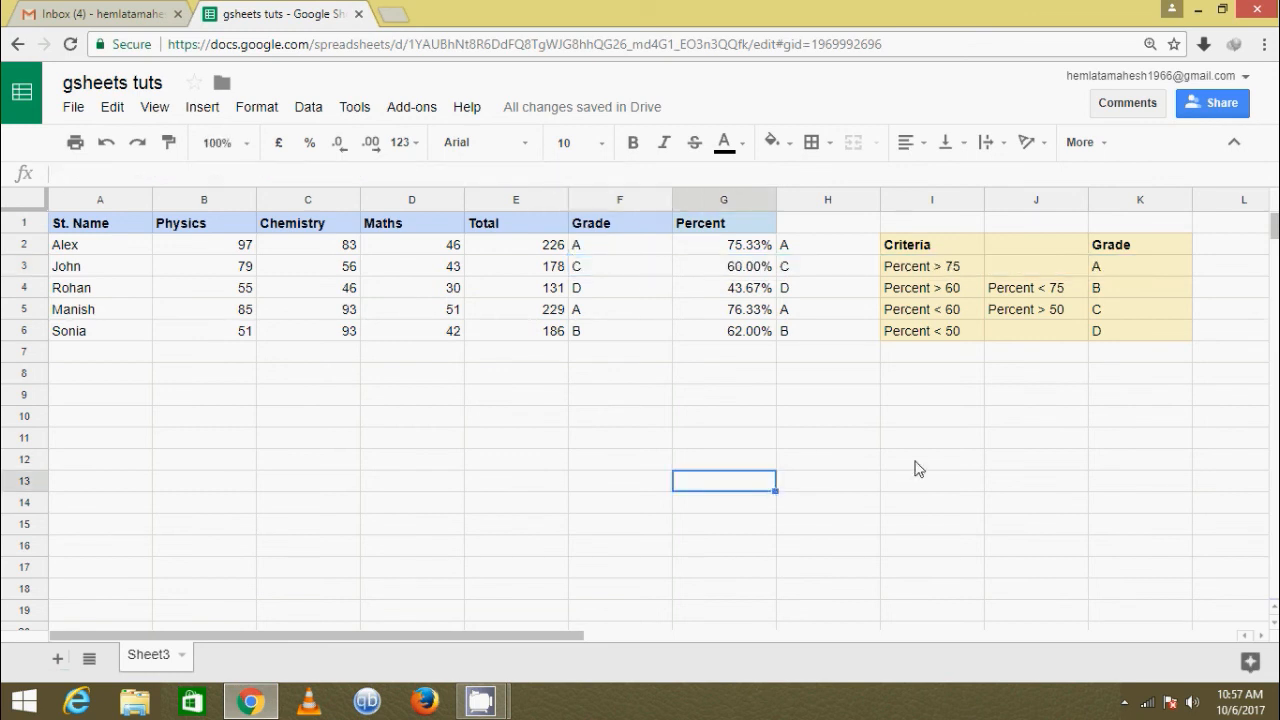
- Review F2's nested formula part by part: the grade A test, both AND conditions for C and B, and the fallback grade D
click(611, 252)
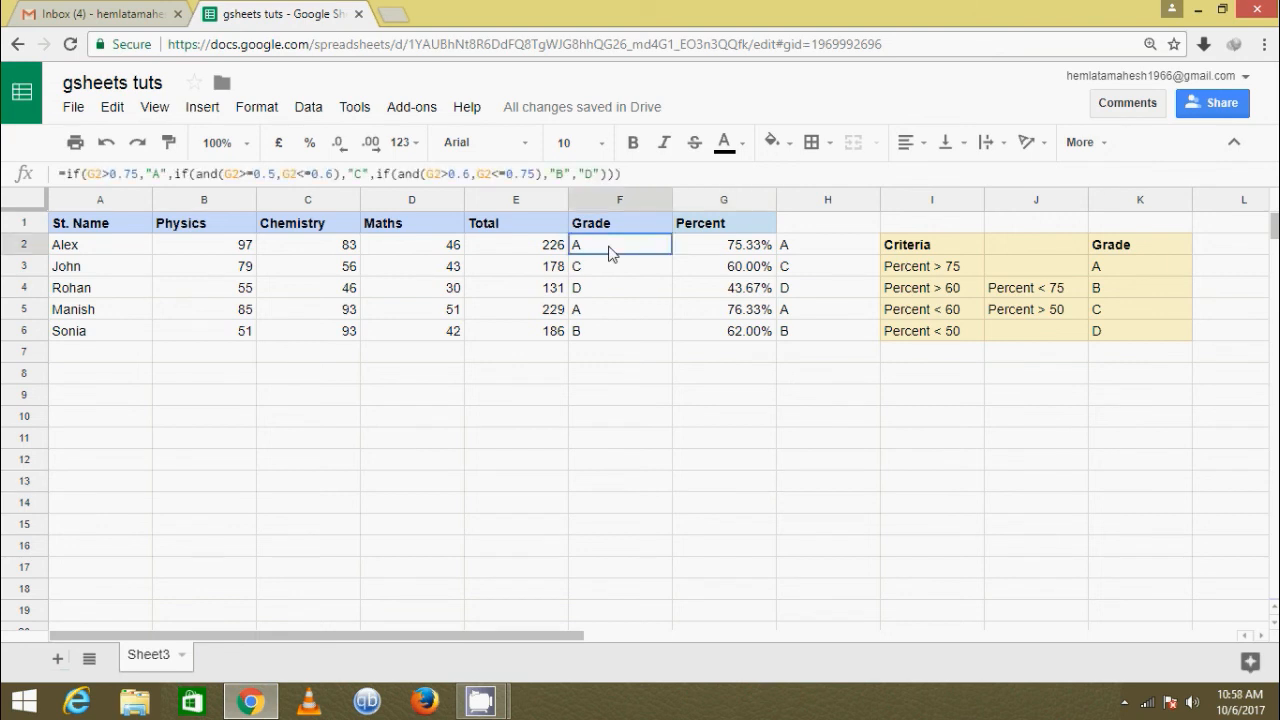
double_click(611, 252)
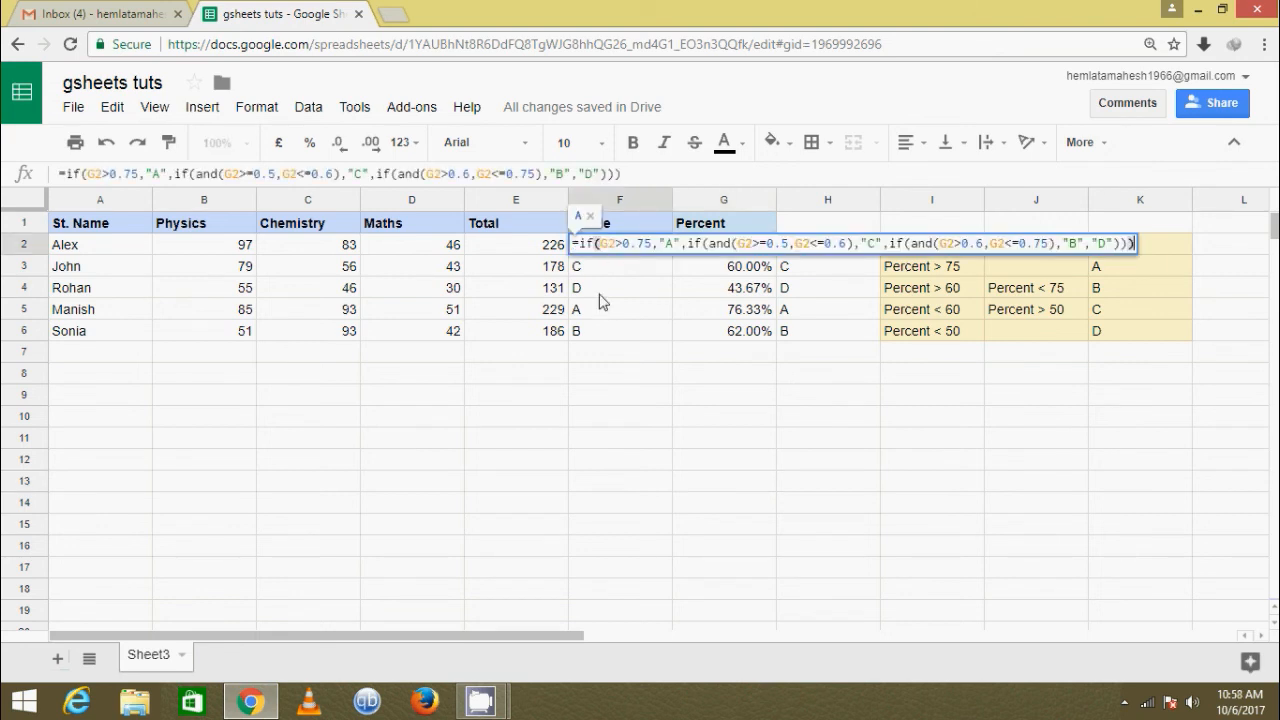
click(652, 243)
drag(652, 243, 600, 243)
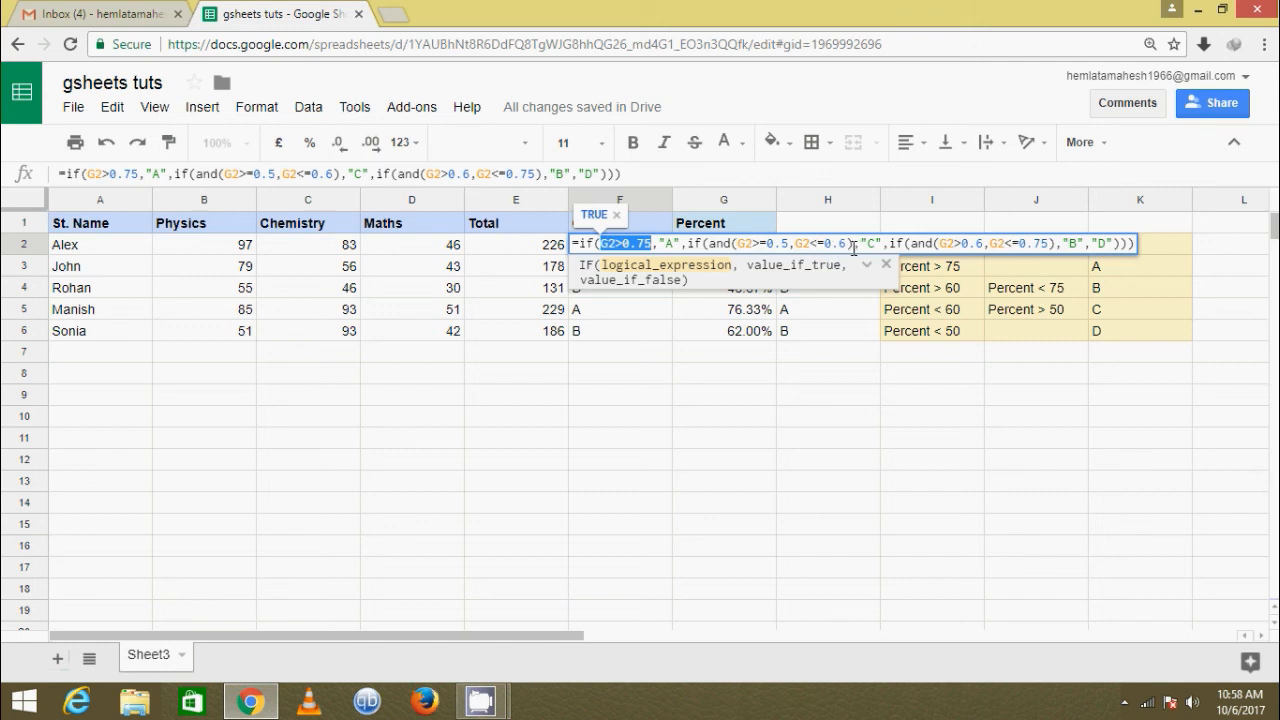
drag(855, 245, 709, 250)
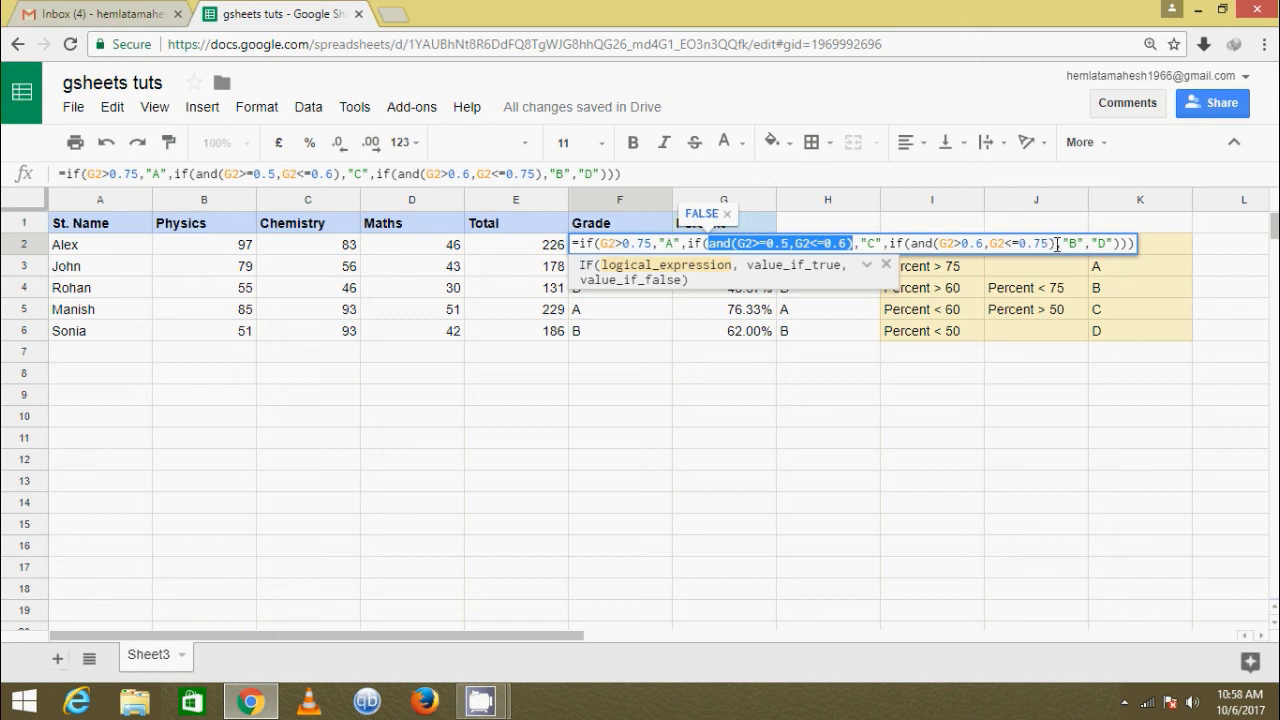
drag(1057, 244, 911, 244)
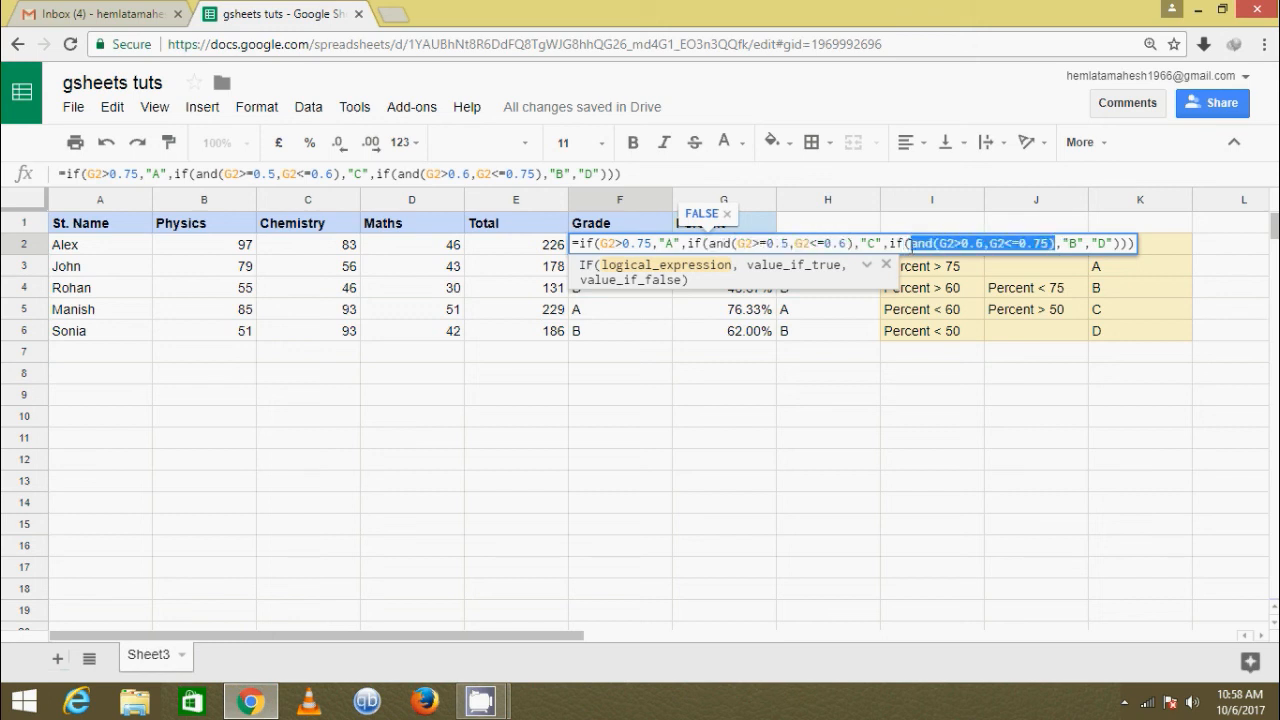
click(1107, 244)
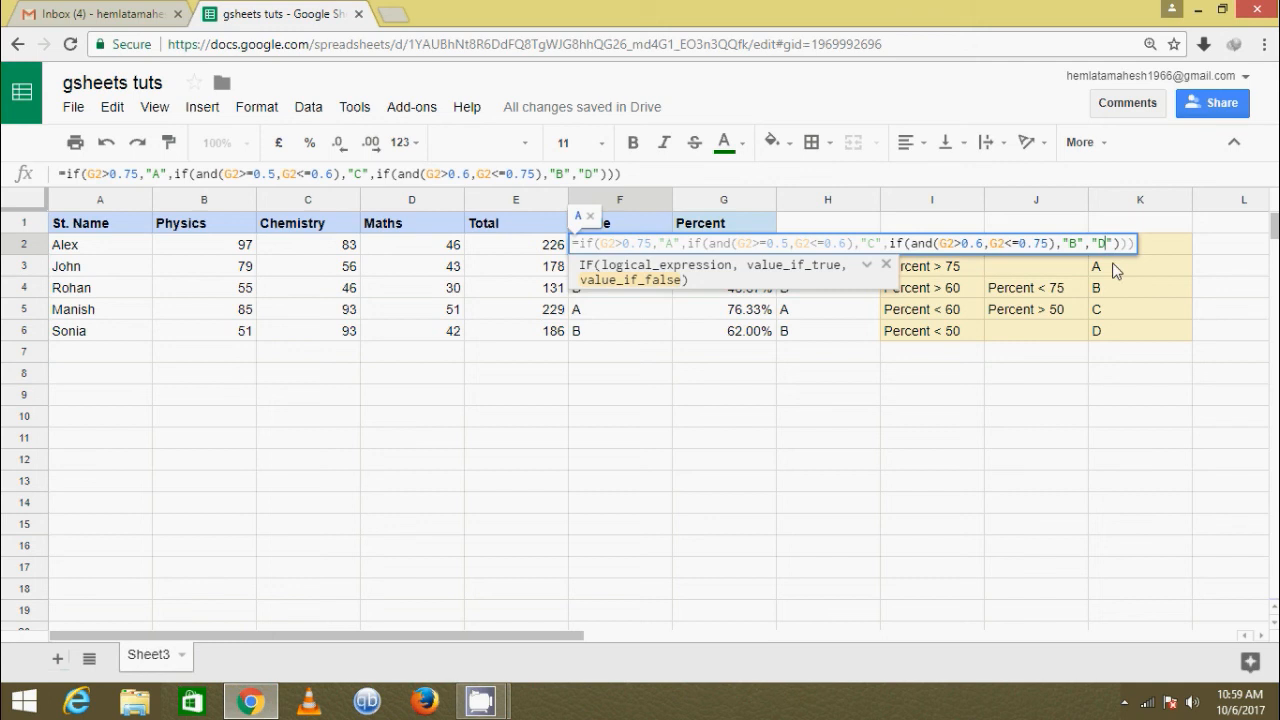
key(Return)
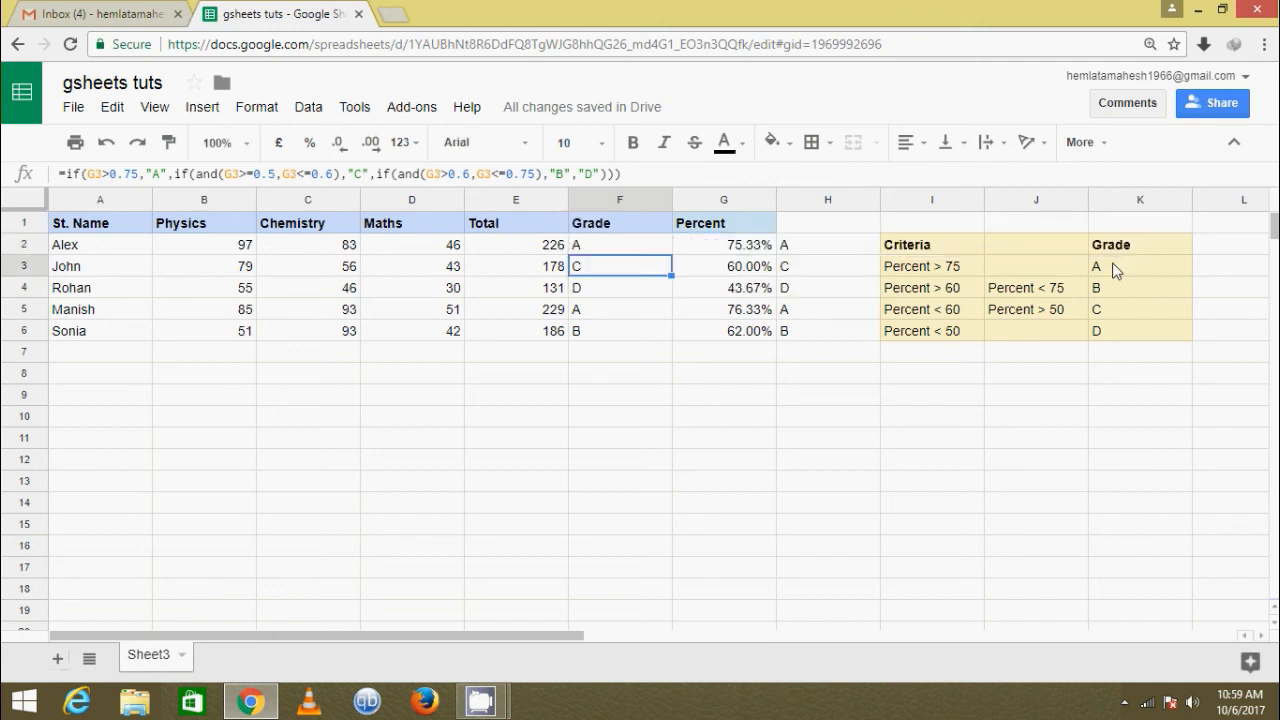
- Reapply F2's grade formula to the remaining students by filling it down to F6, and deselect the range
click(660, 248)
drag(669, 251, 672, 327)
click(1000, 372)
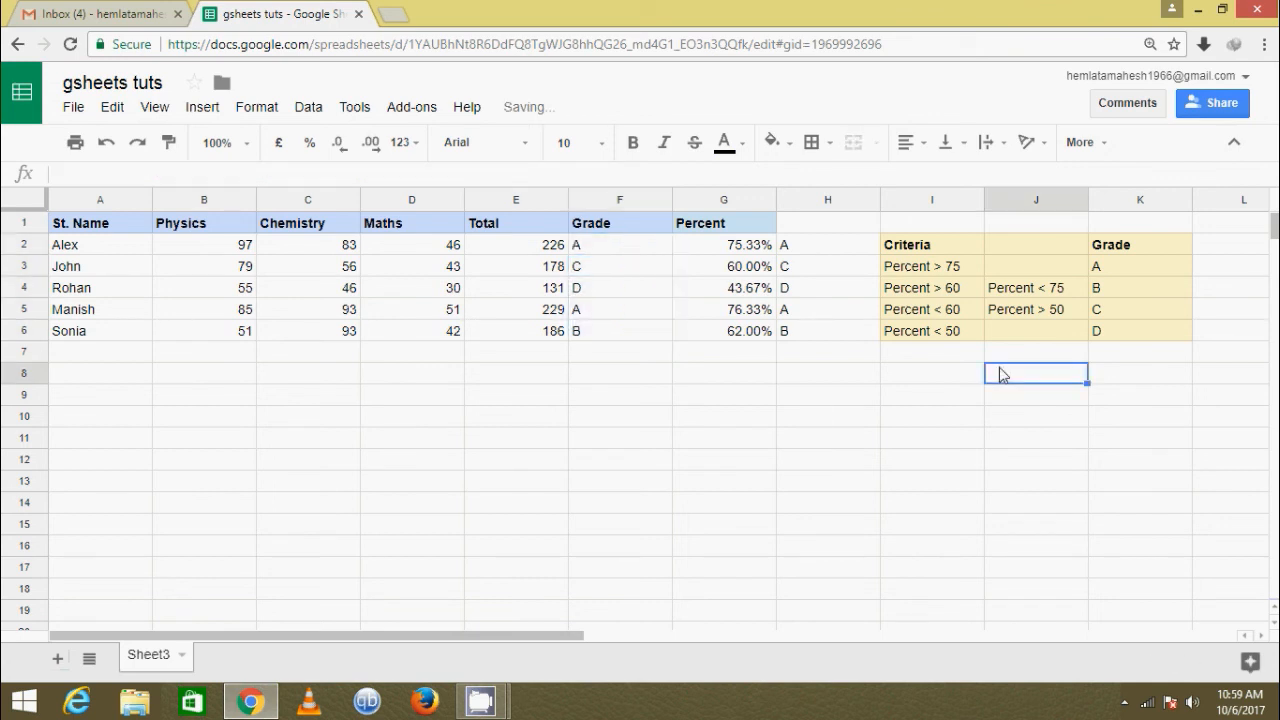